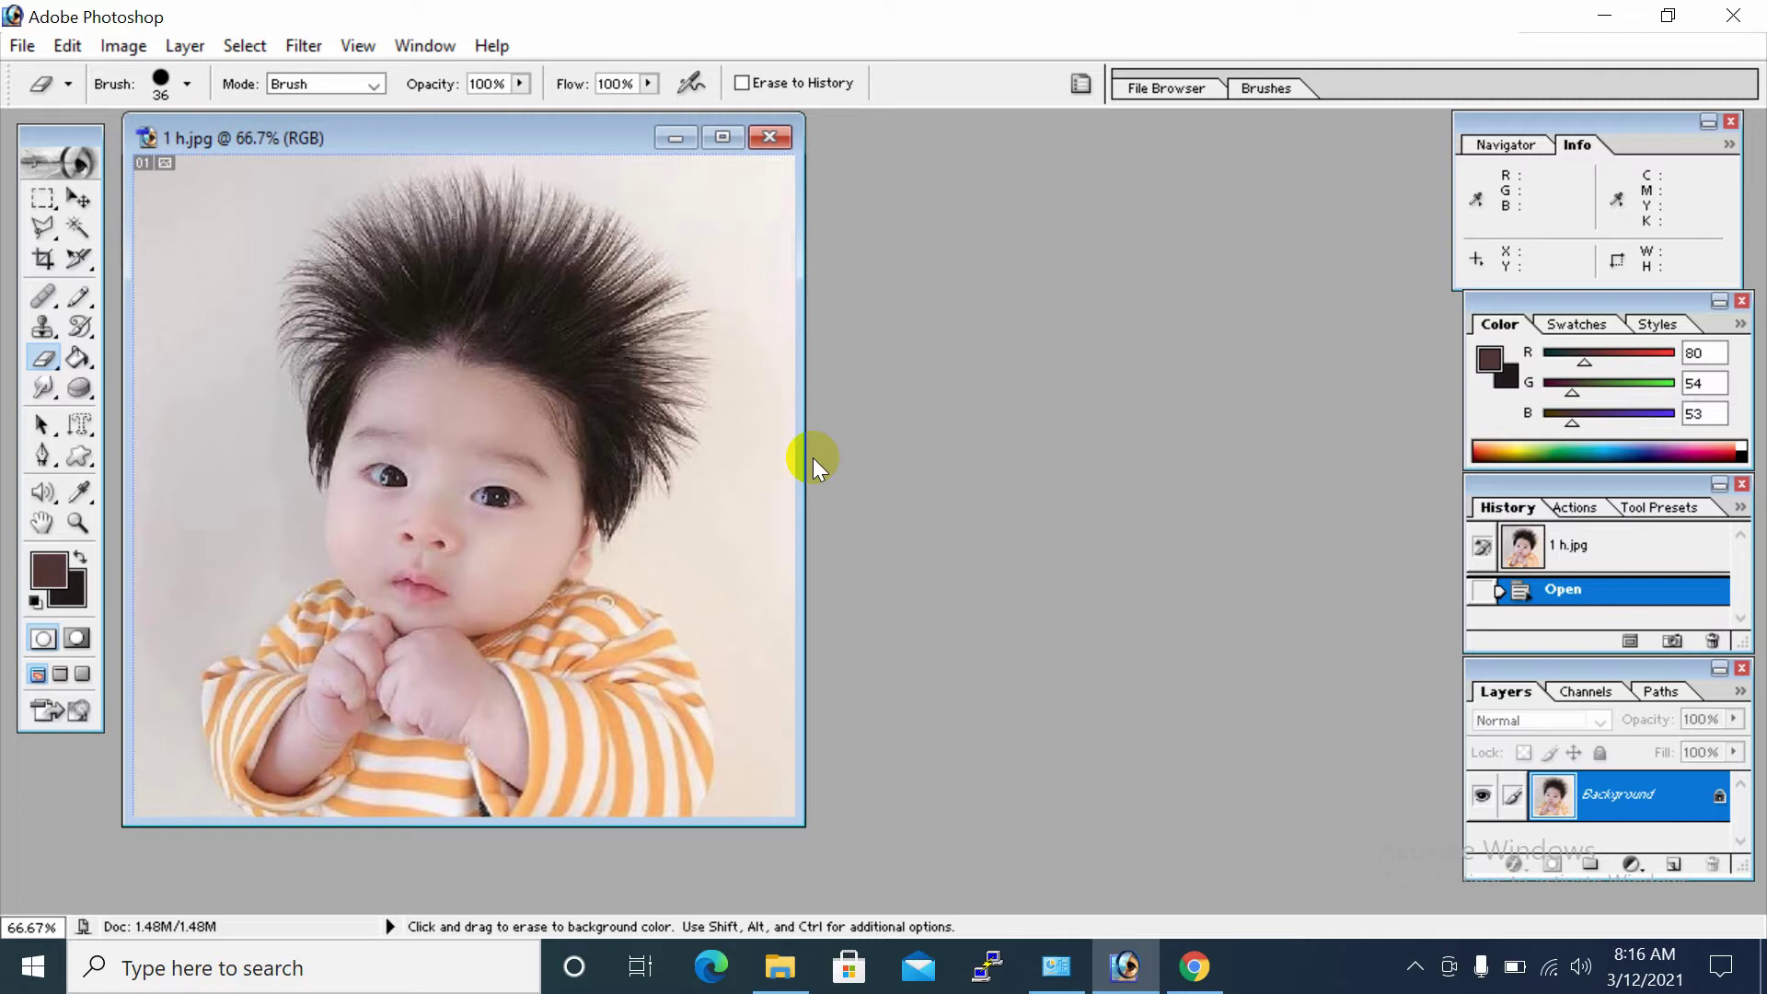
Unlock the Background as Layer 0, then duplicate it into Layer 0 copy.
{"action": "left_click", "coordinate": [1621, 803]}
{"action": "double_click", "coordinate": [1627, 803]}
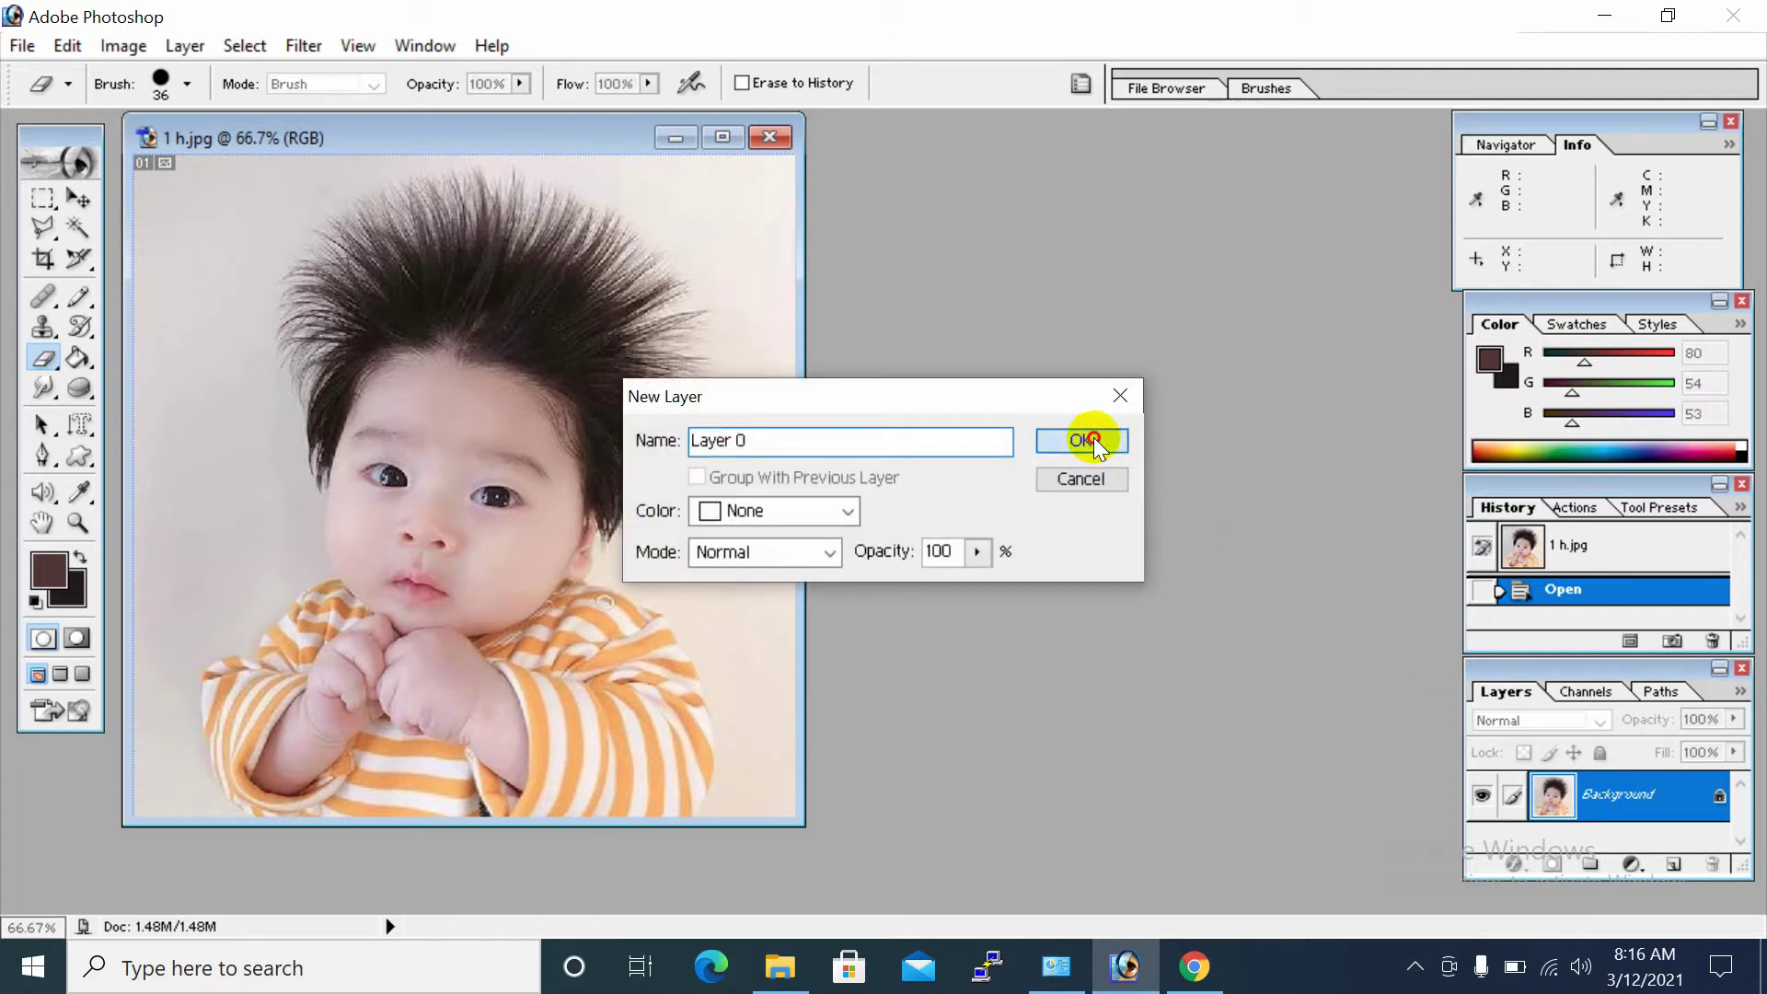
{"action": "left_click", "coordinate": [1086, 440]}
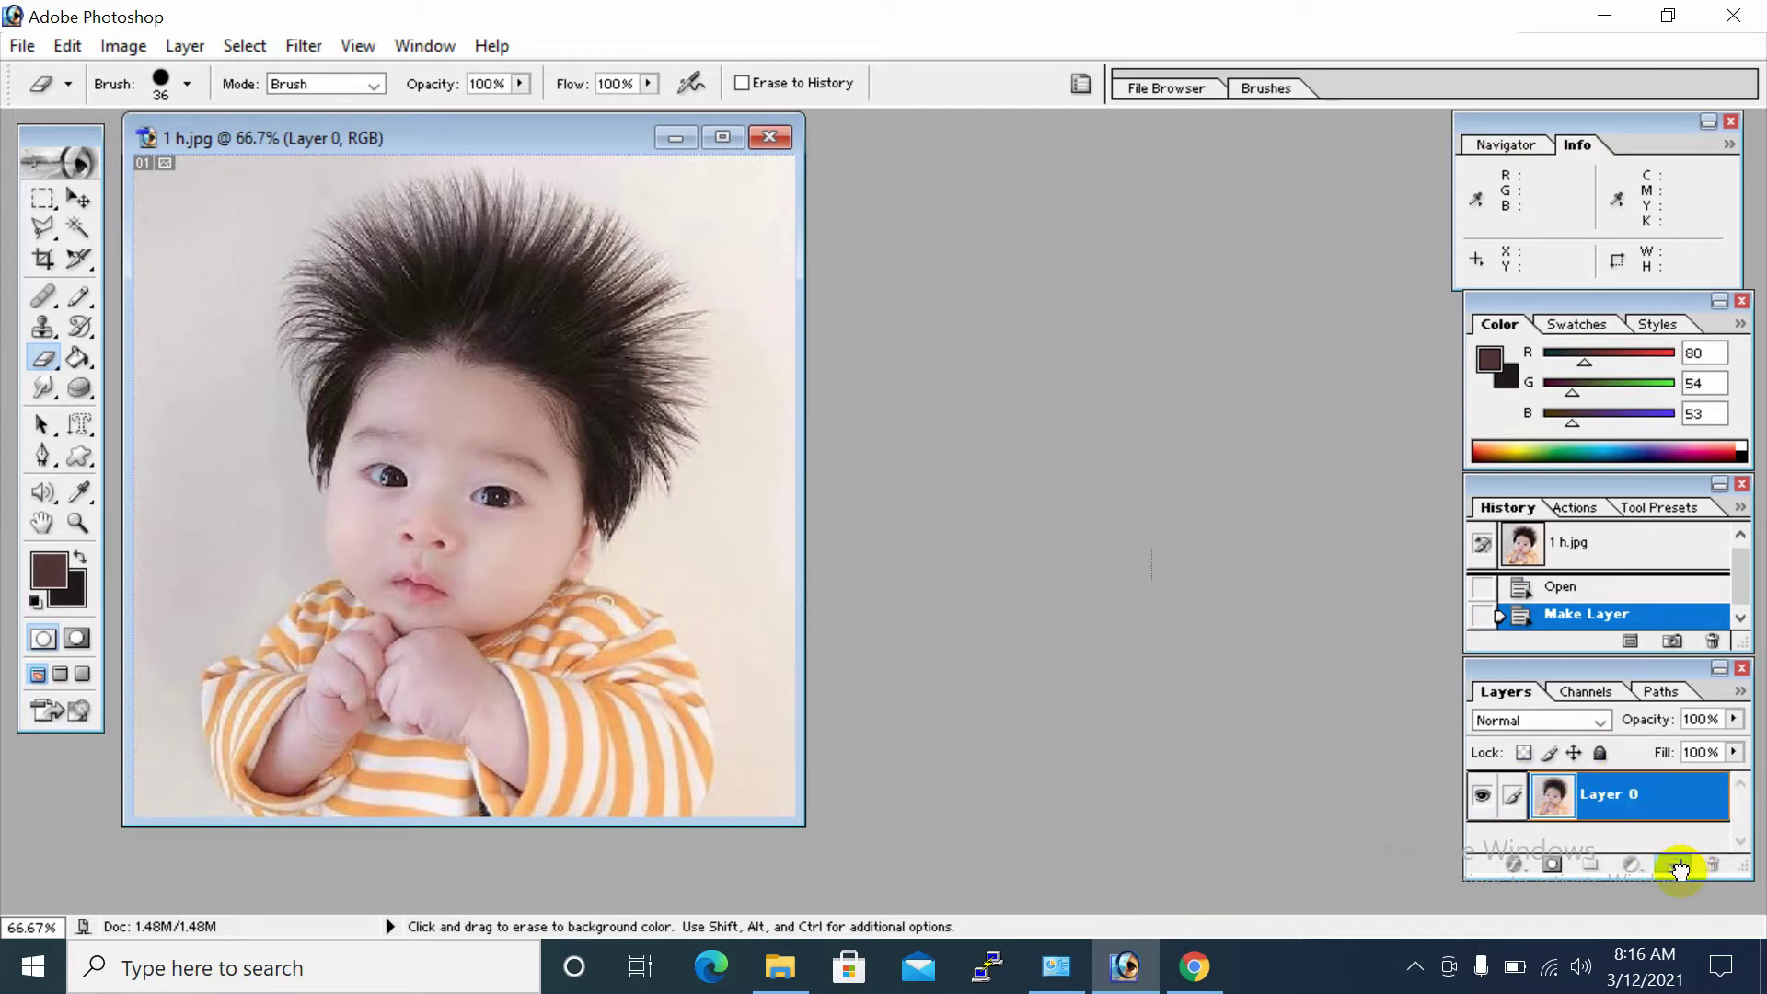
{"action": "left_click_drag", "start_coordinate": [1620, 794], "coordinate": [1681, 871]}
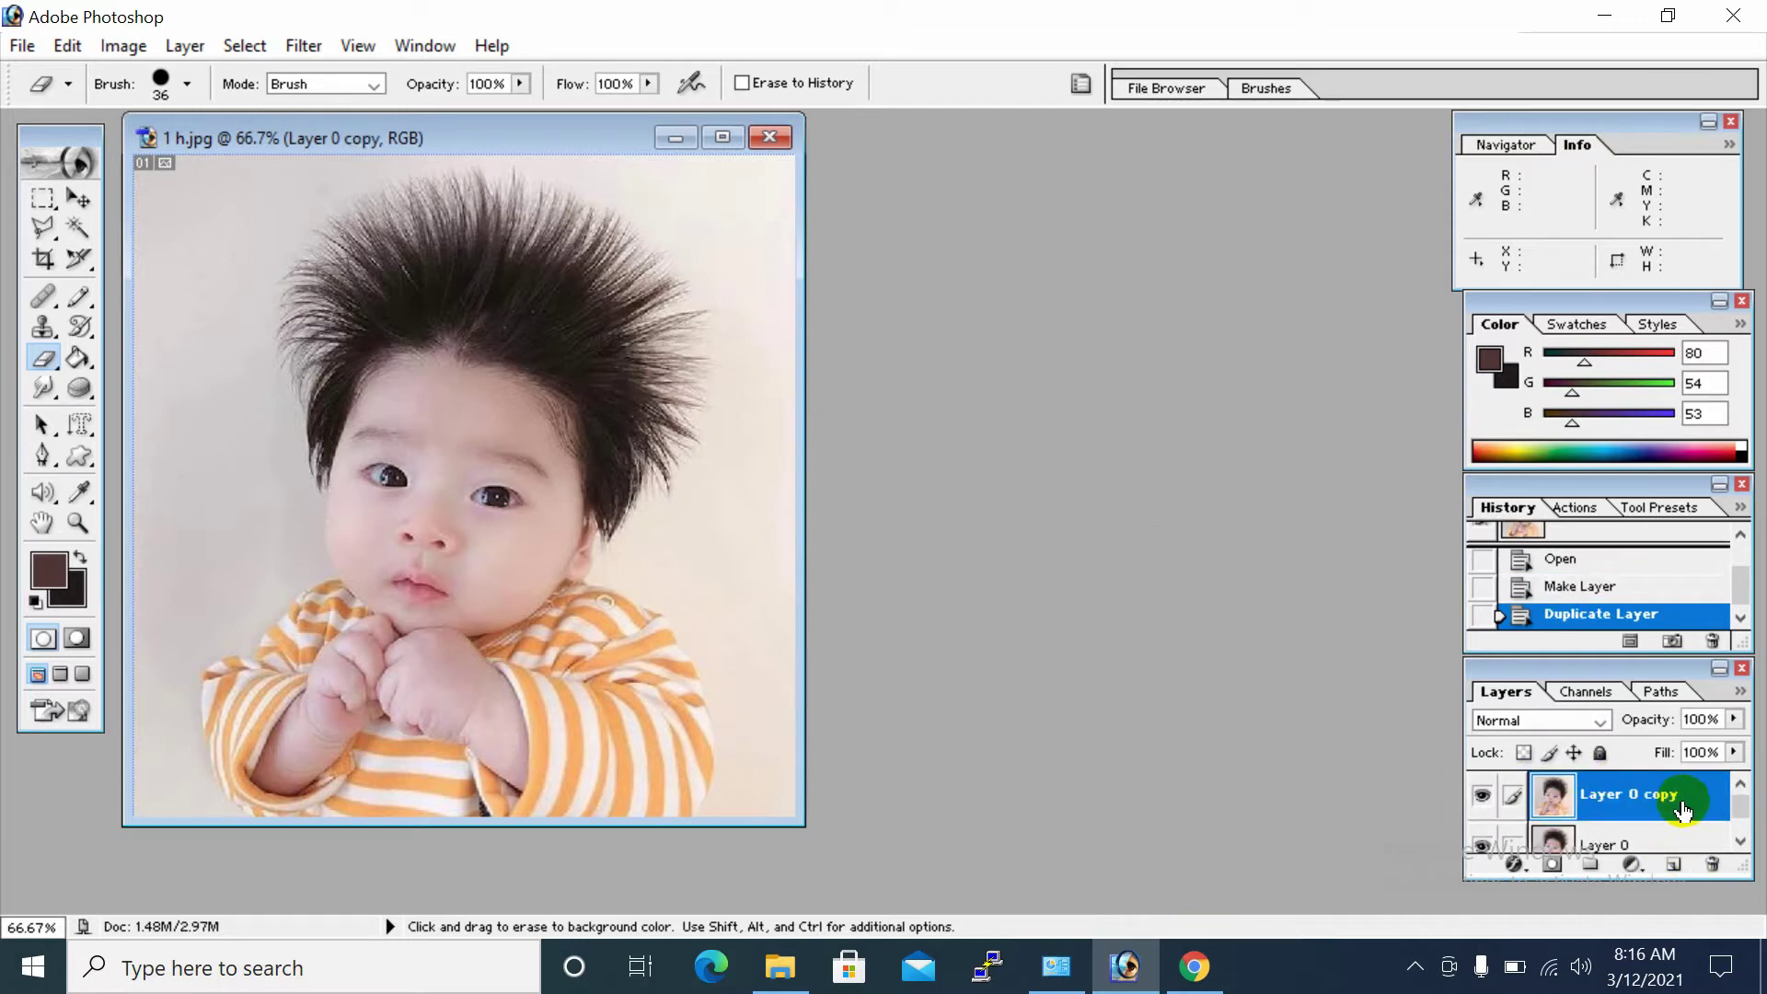
Hide Layer 0, nudge the document window right, and switch to the Pen tool.
{"action": "left_click", "coordinate": [1483, 847]}
{"action": "left_click_drag", "start_coordinate": [466, 129], "coordinate": [494, 141]}
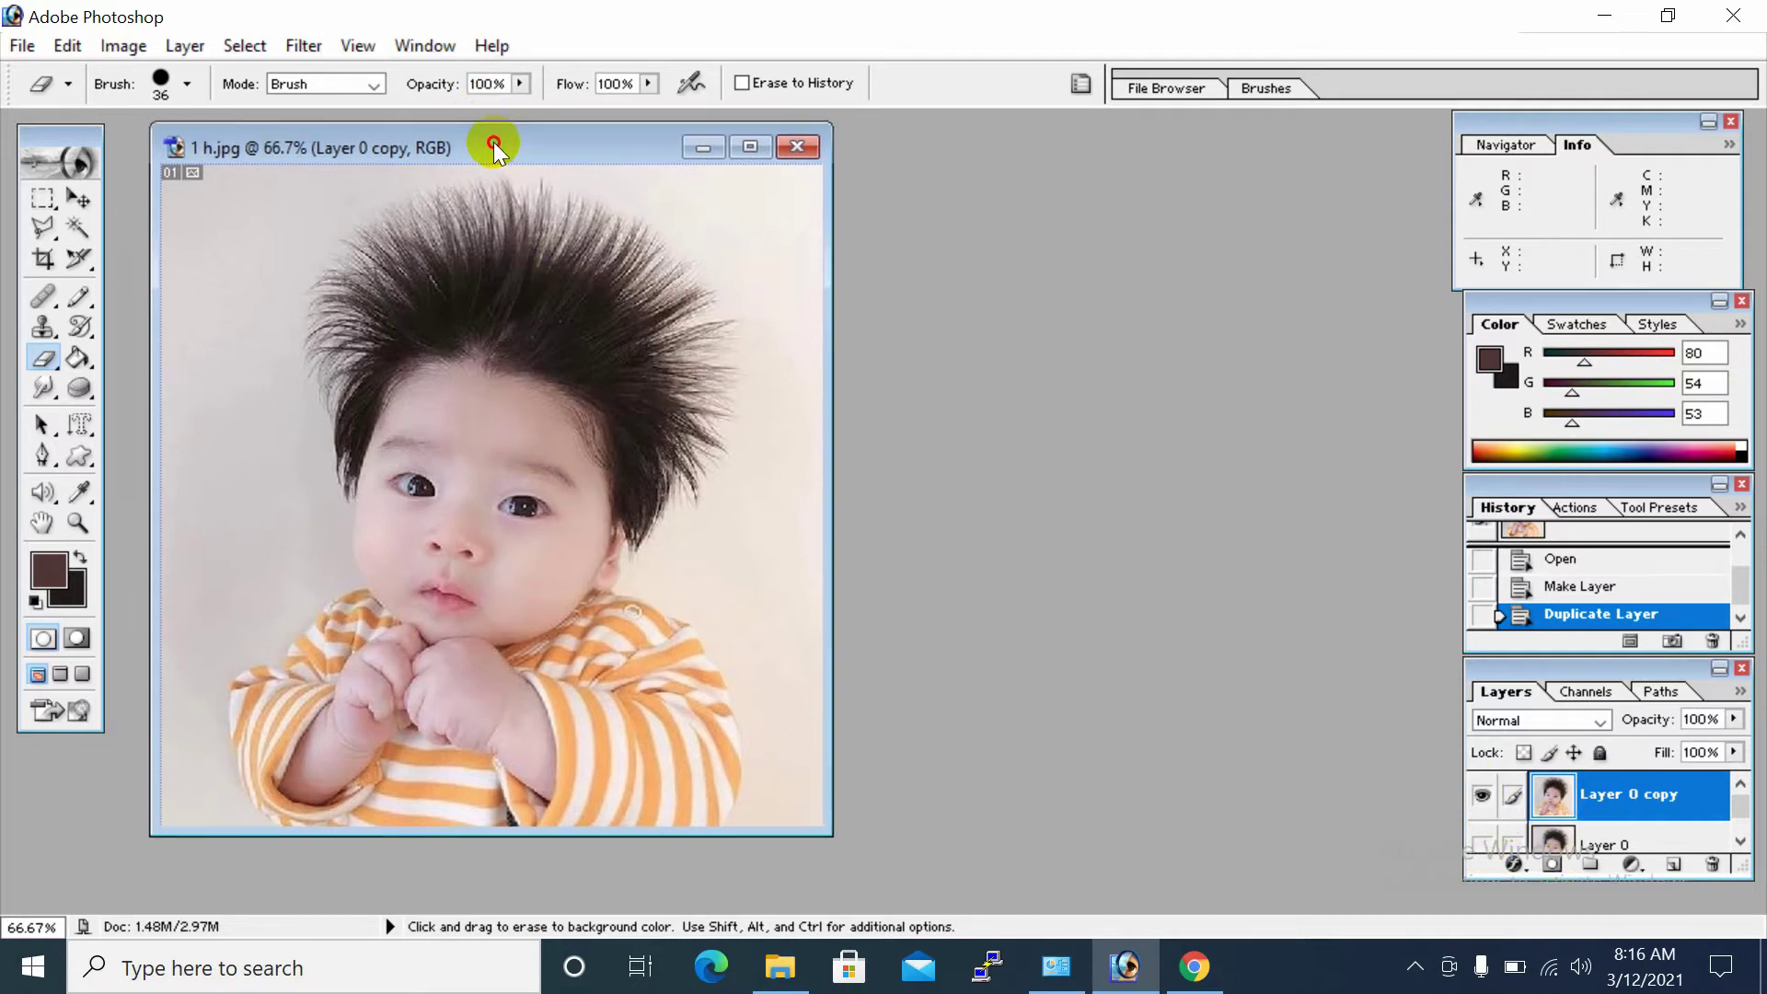
{"action": "key", "text": "p"}
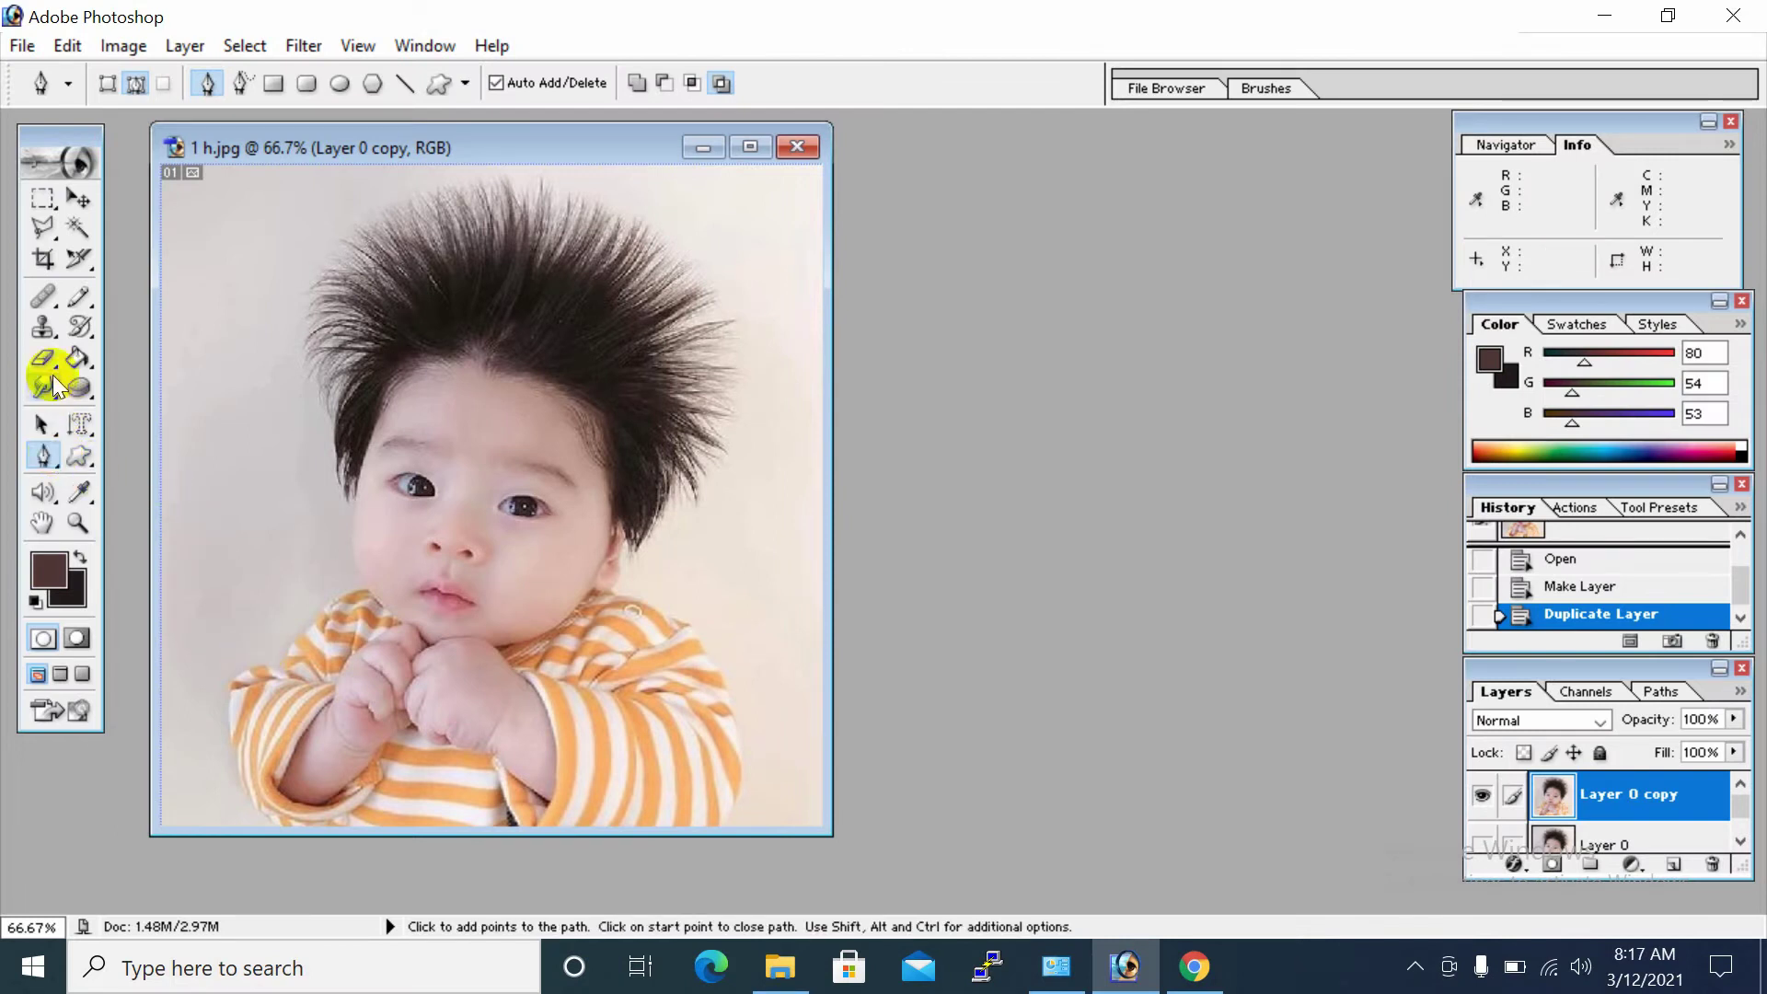
Select the standard Pen tool from the toolbox flyout.
{"action": "left_click", "coordinate": [51, 363]}
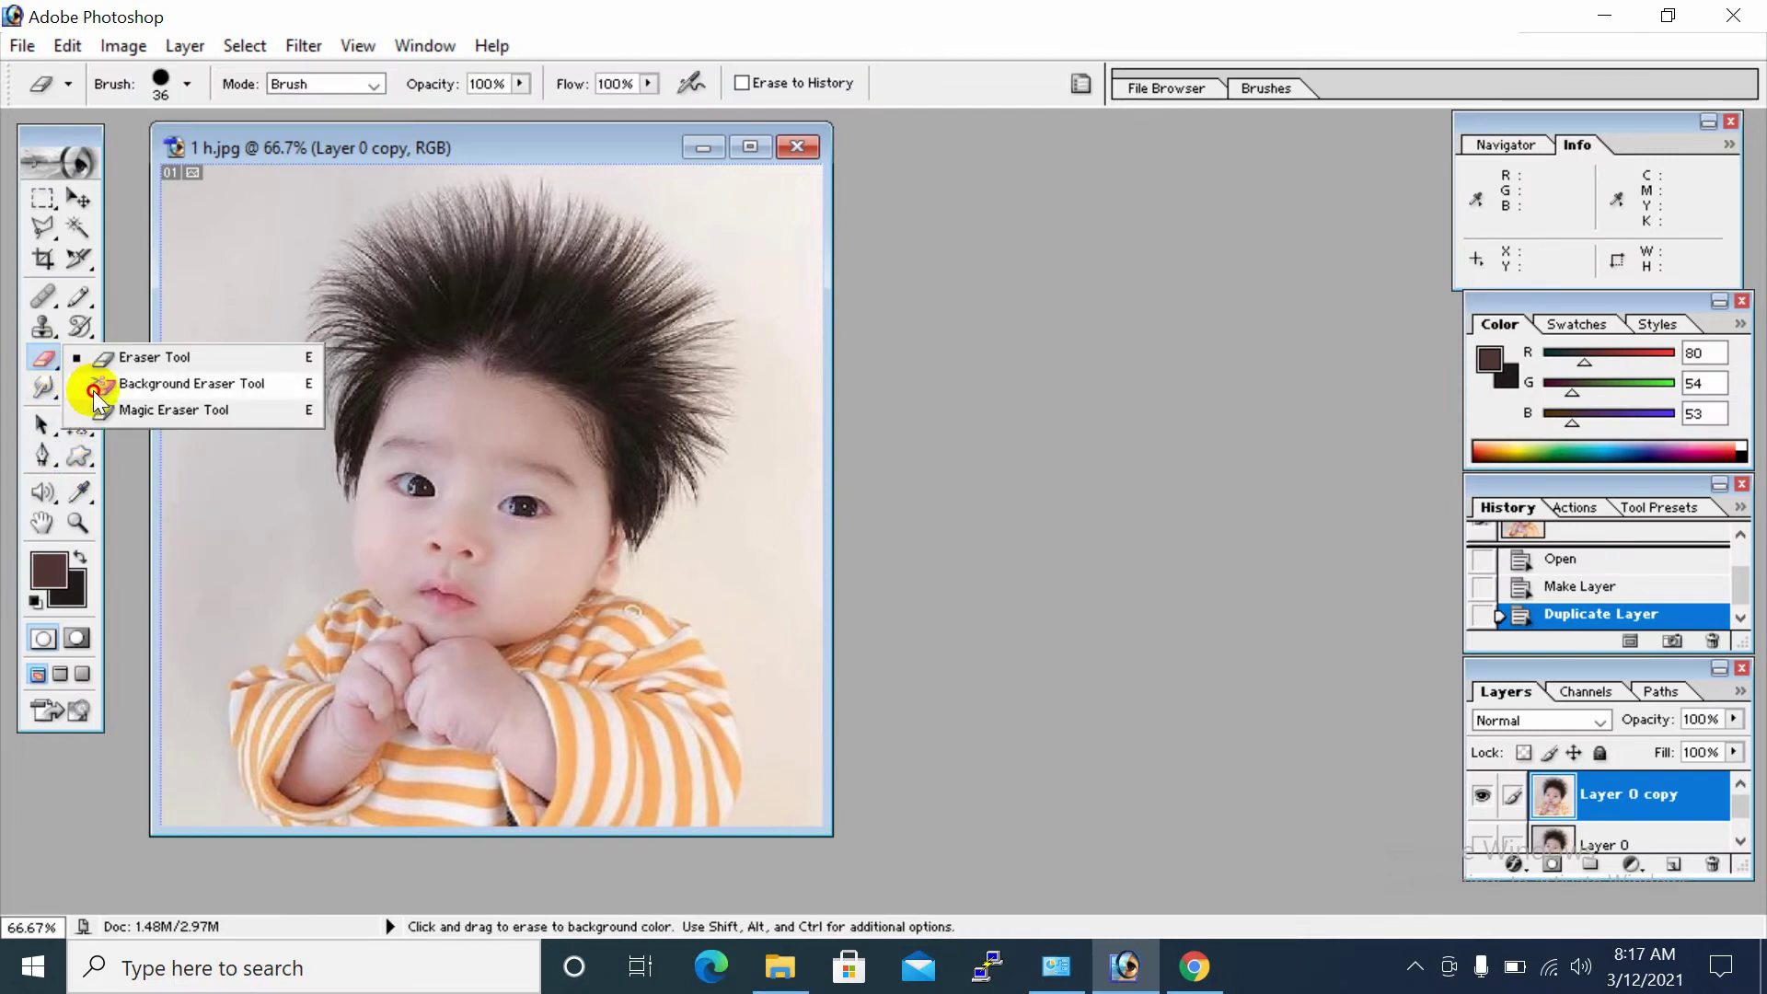
{"action": "left_click", "coordinate": [94, 396]}
{"action": "key", "text": "p"}
{"action": "left_click", "coordinate": [48, 457]}
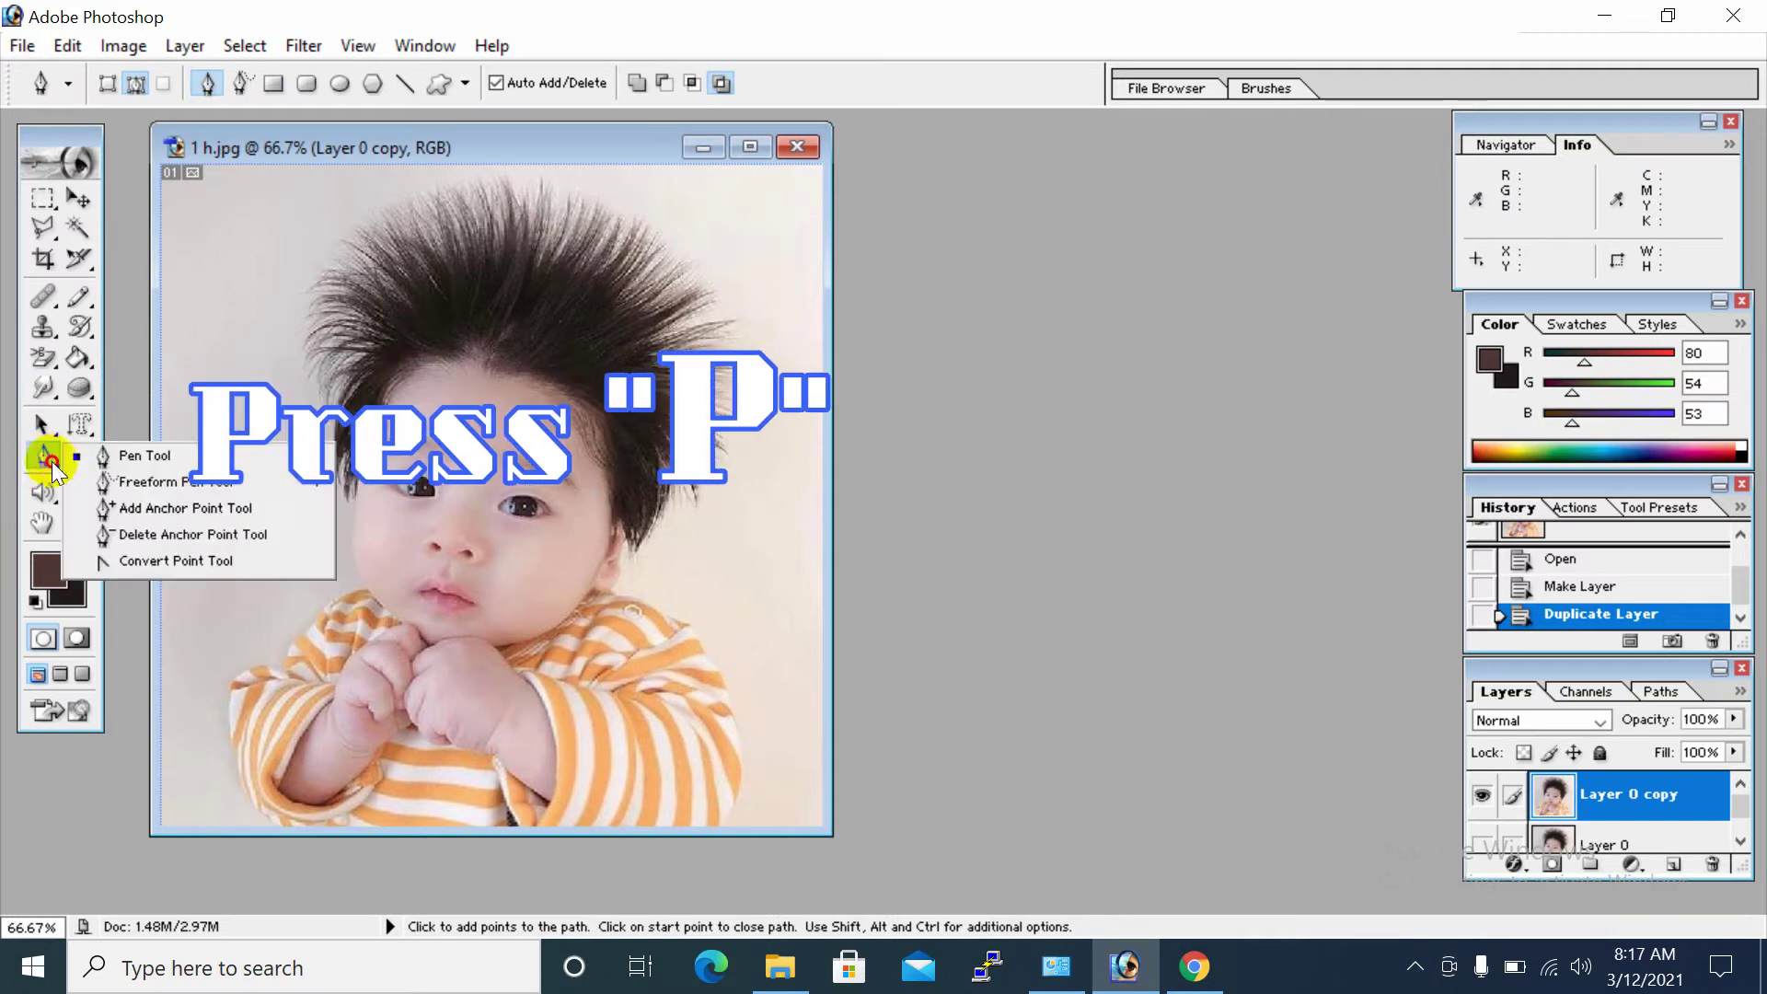
{"action": "left_click", "coordinate": [115, 455]}
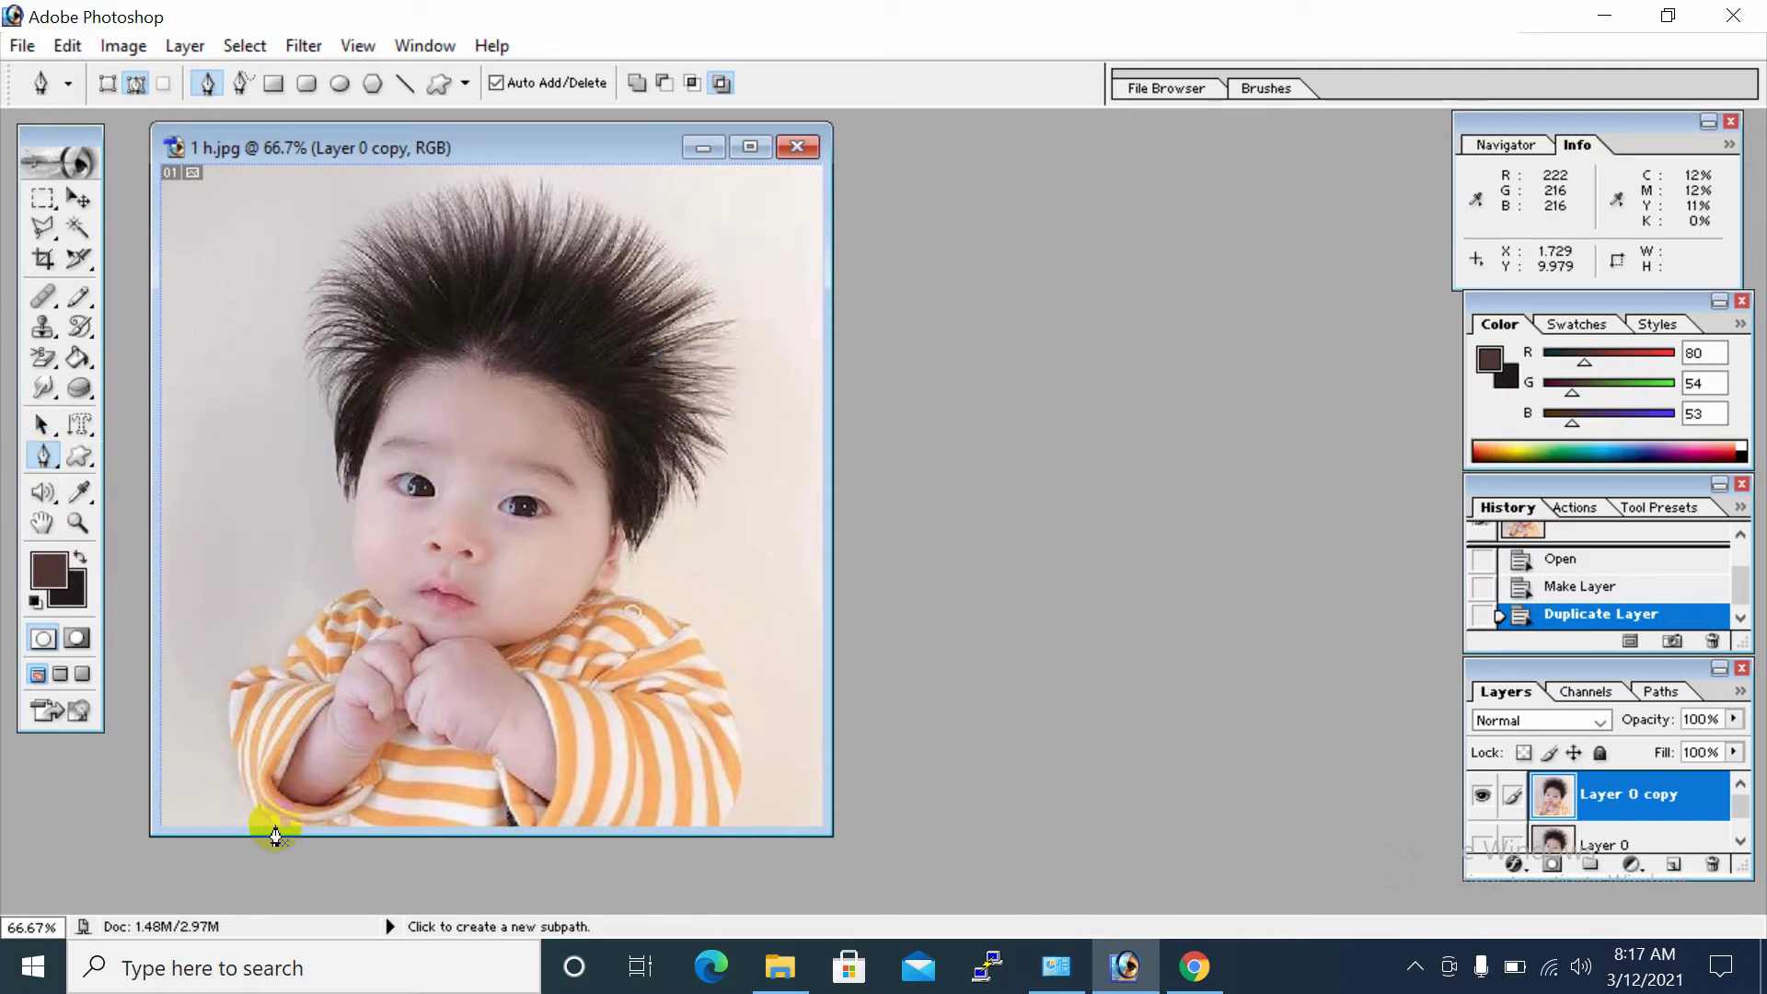
Start the path at the lower-left edge and curve it up the baby's arm and sleeve.
{"action": "left_click", "coordinate": [275, 836]}
{"action": "left_click", "coordinate": [261, 817]}
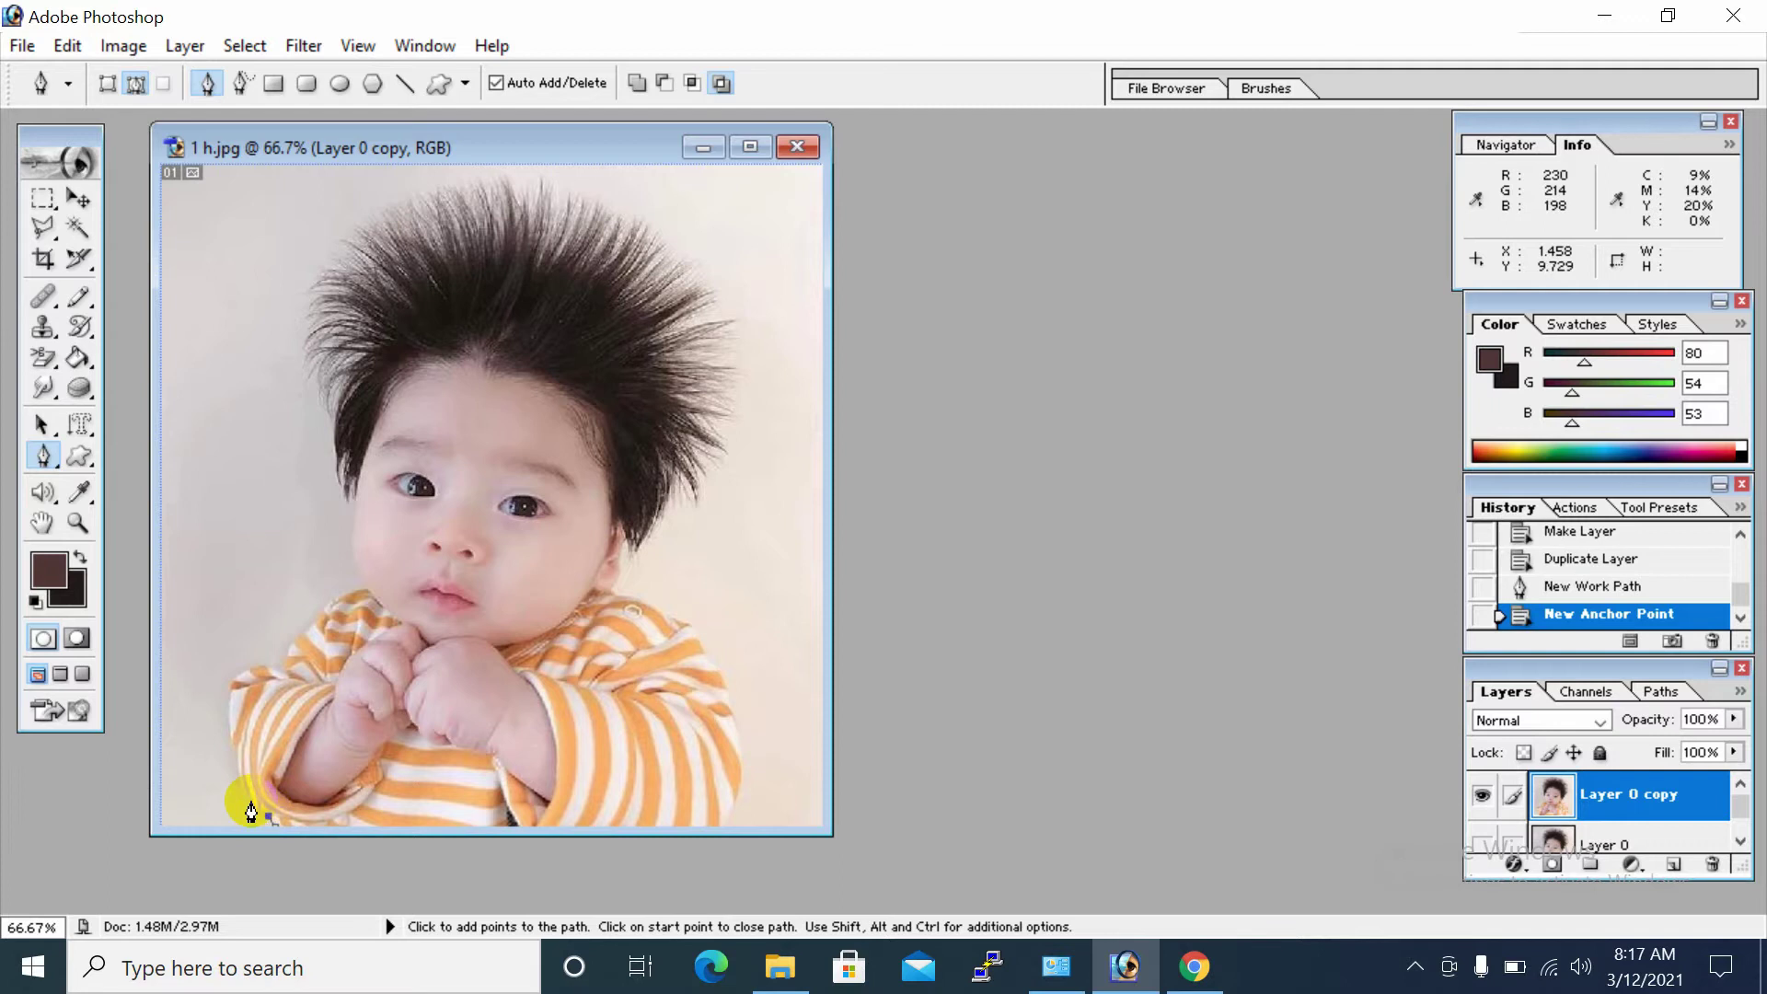
{"action": "left_click_drag", "start_coordinate": [234, 752], "coordinate": [225, 704]}
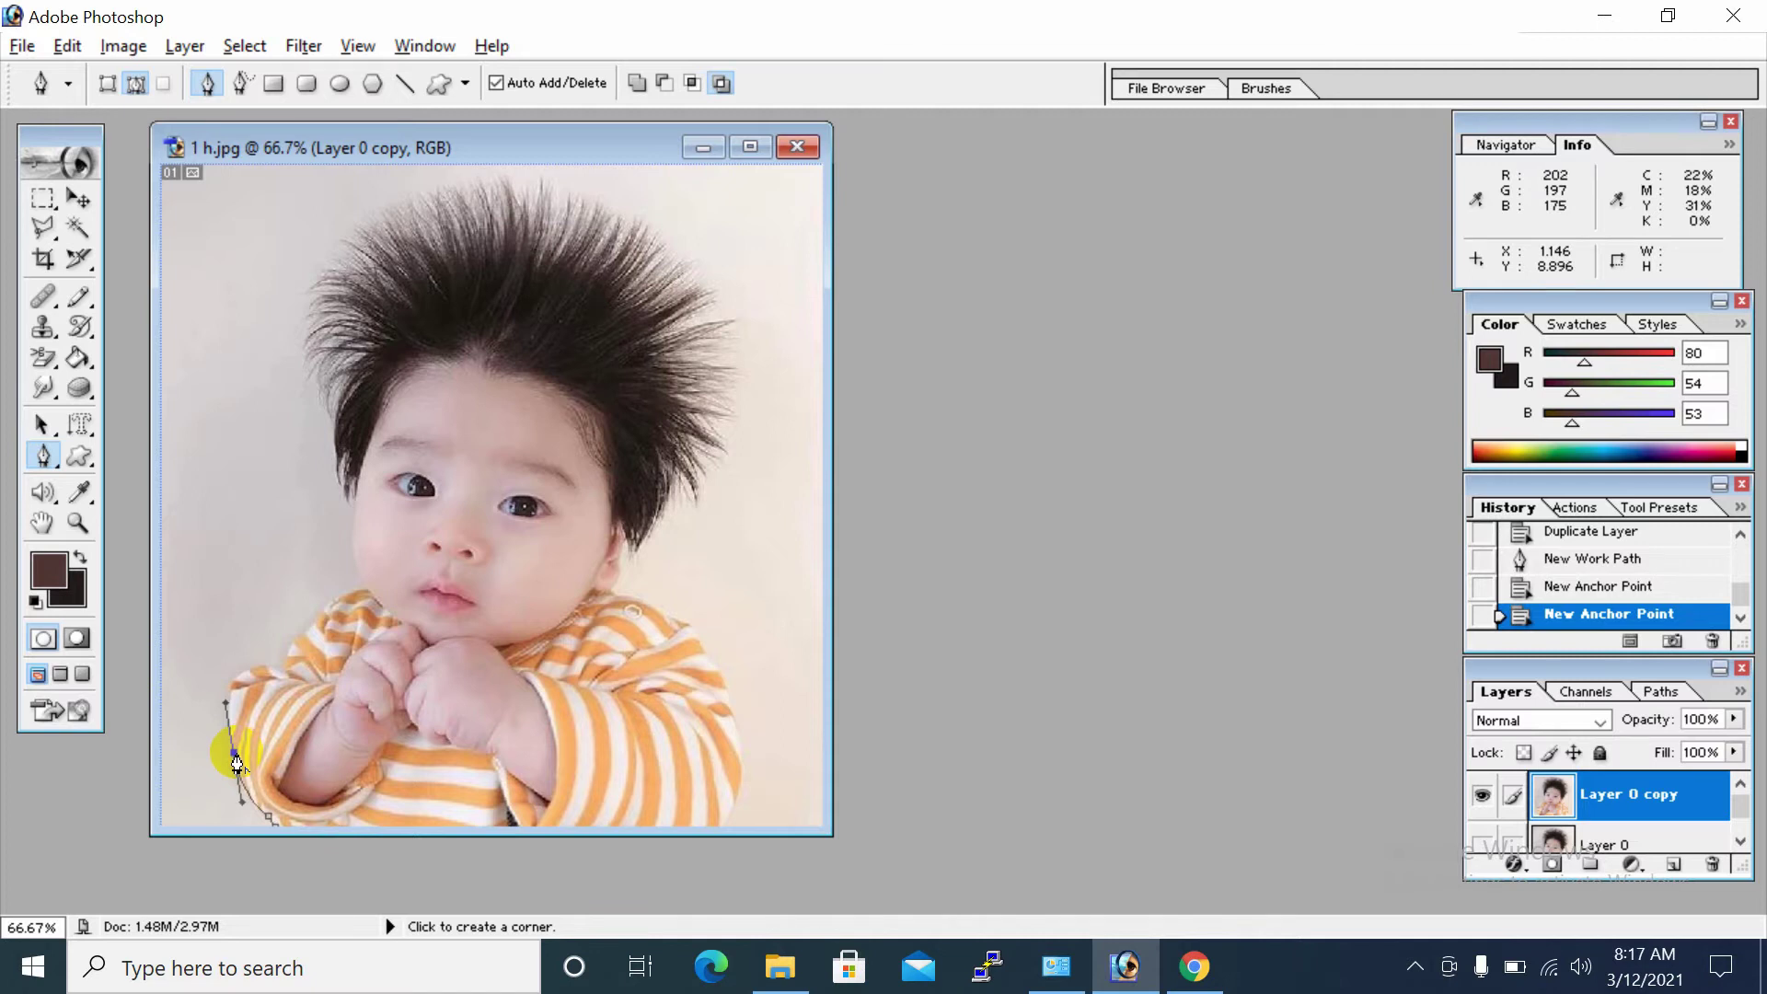
{"action": "left_click", "coordinate": [235, 753]}
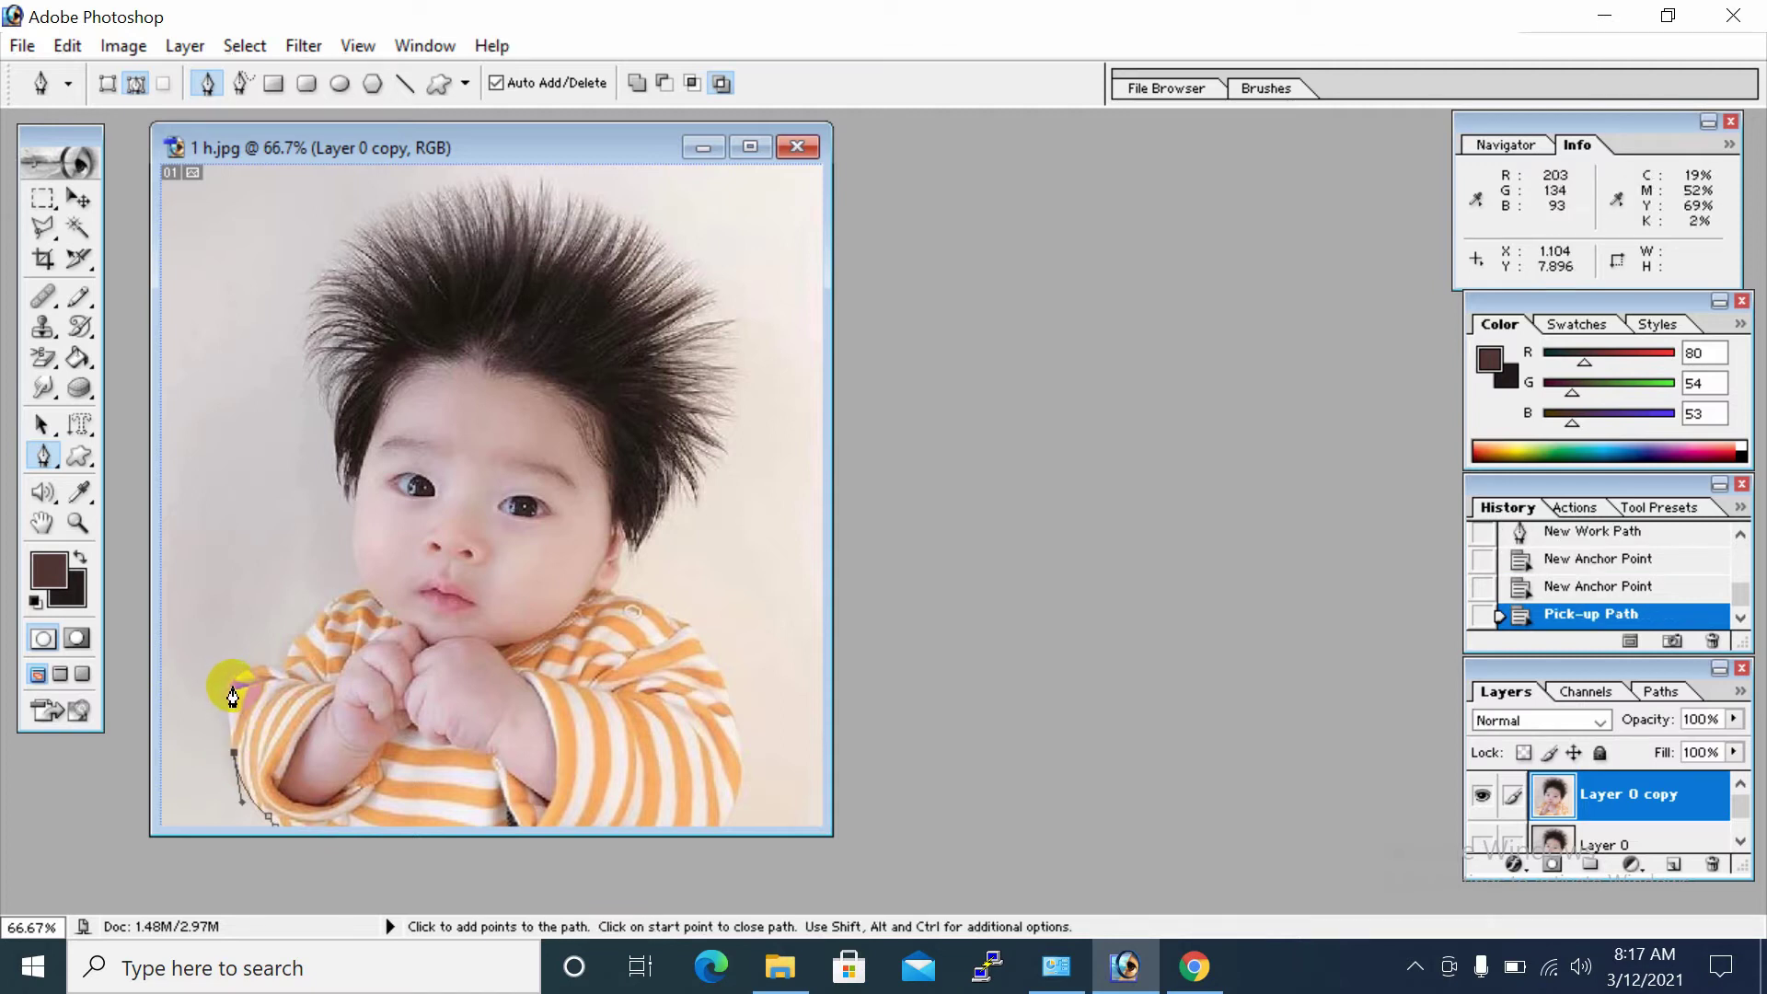
{"action": "left_click_drag", "start_coordinate": [233, 688], "coordinate": [268, 683]}
{"action": "key", "text": "ctrl+z"}
{"action": "left_click", "coordinate": [253, 683]}
{"action": "left_click_drag", "start_coordinate": [248, 681], "coordinate": [283, 678]}
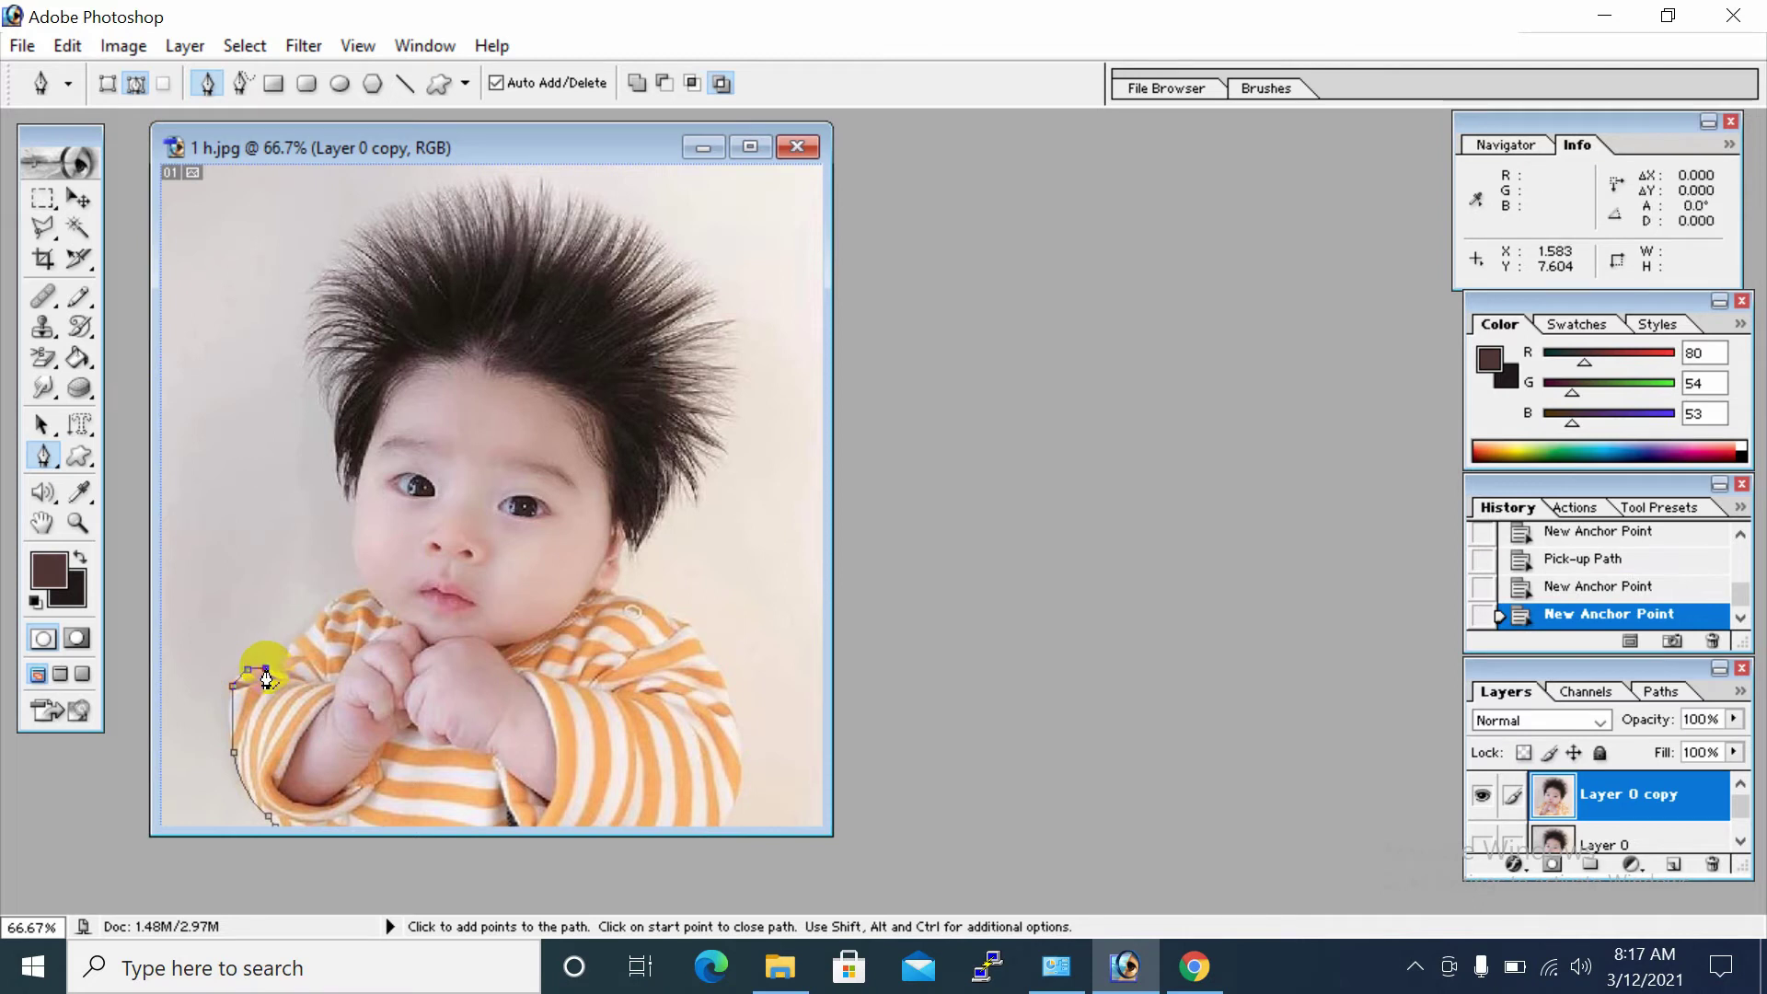
Continue the path up the shoulder and neck with a corner point, reaching the cheek.
{"action": "left_click", "coordinate": [290, 655]}
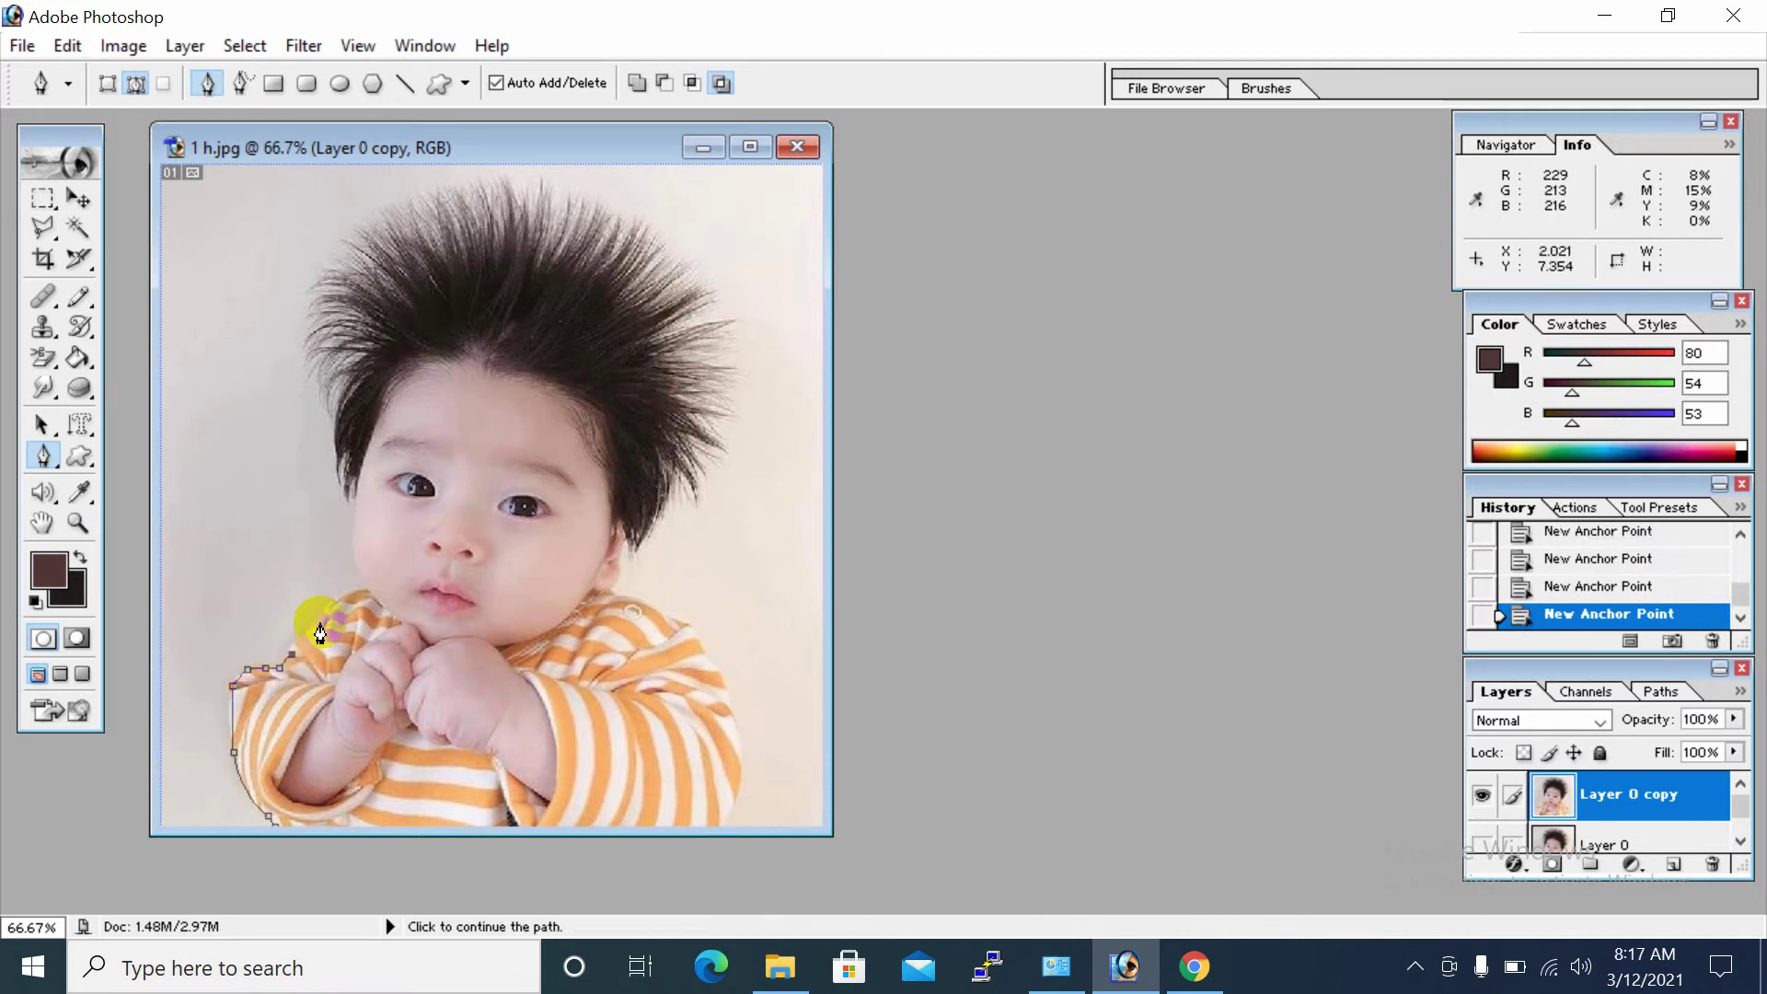
{"action": "left_click", "coordinate": [302, 635]}
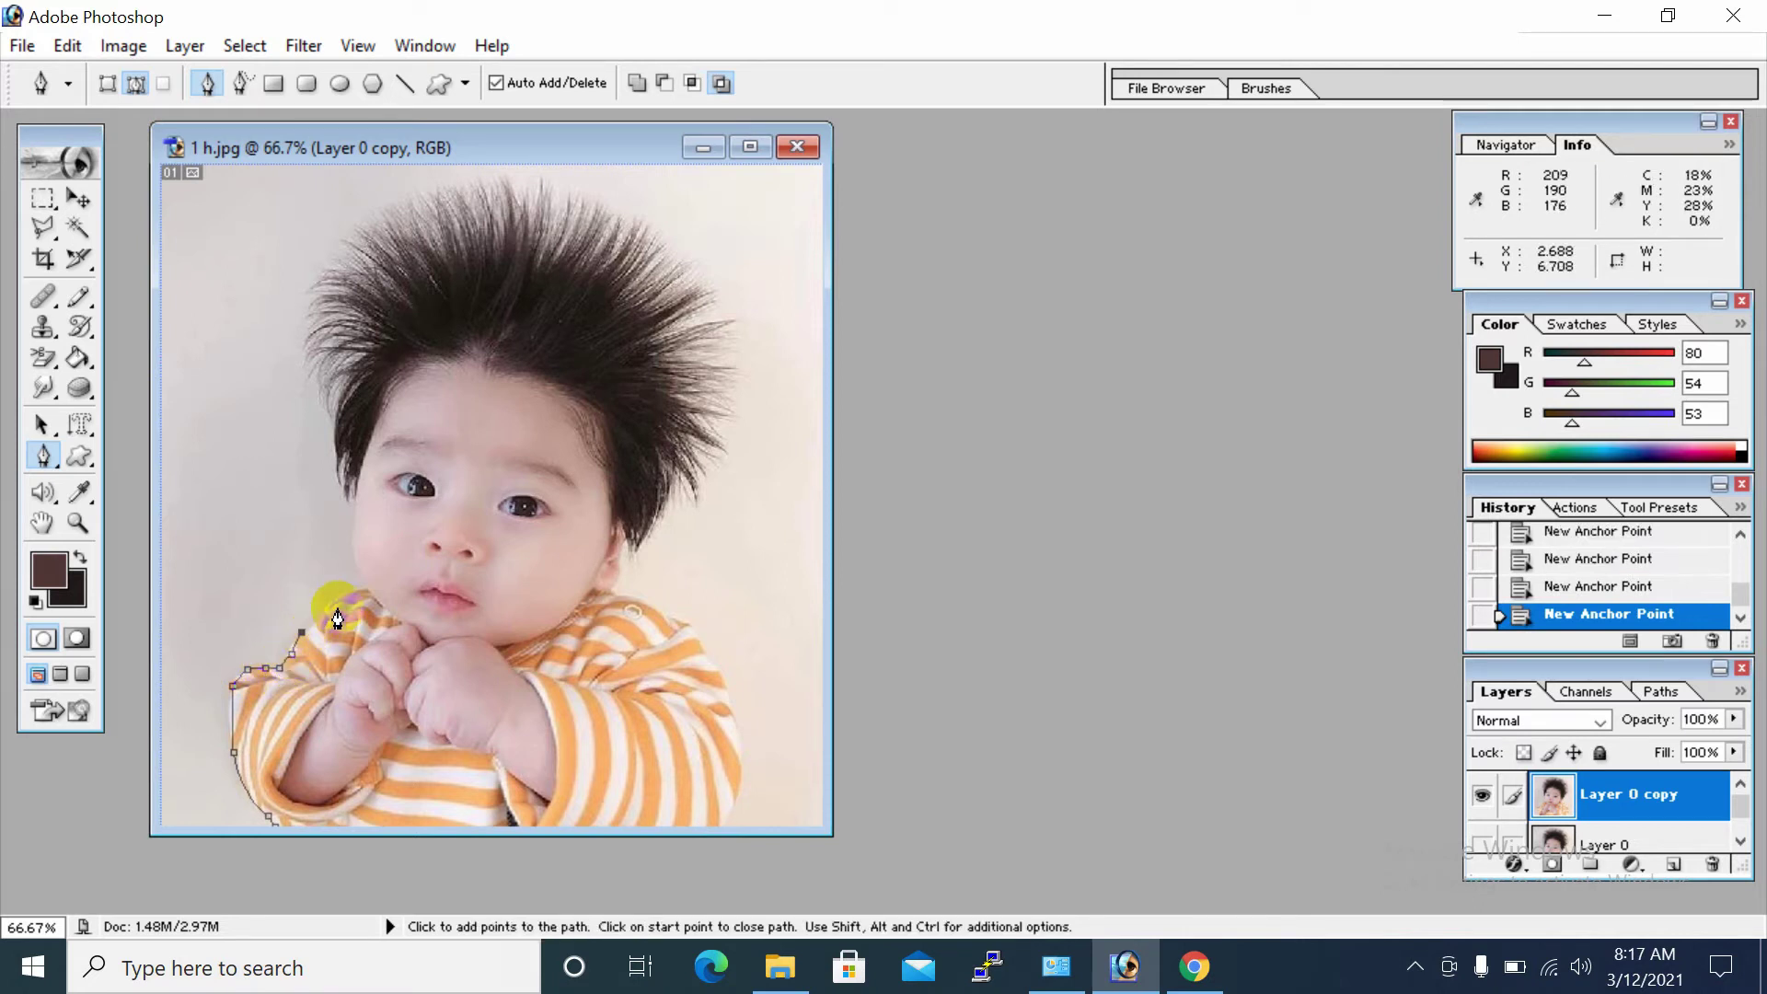
{"action": "left_click", "coordinate": [329, 610]}
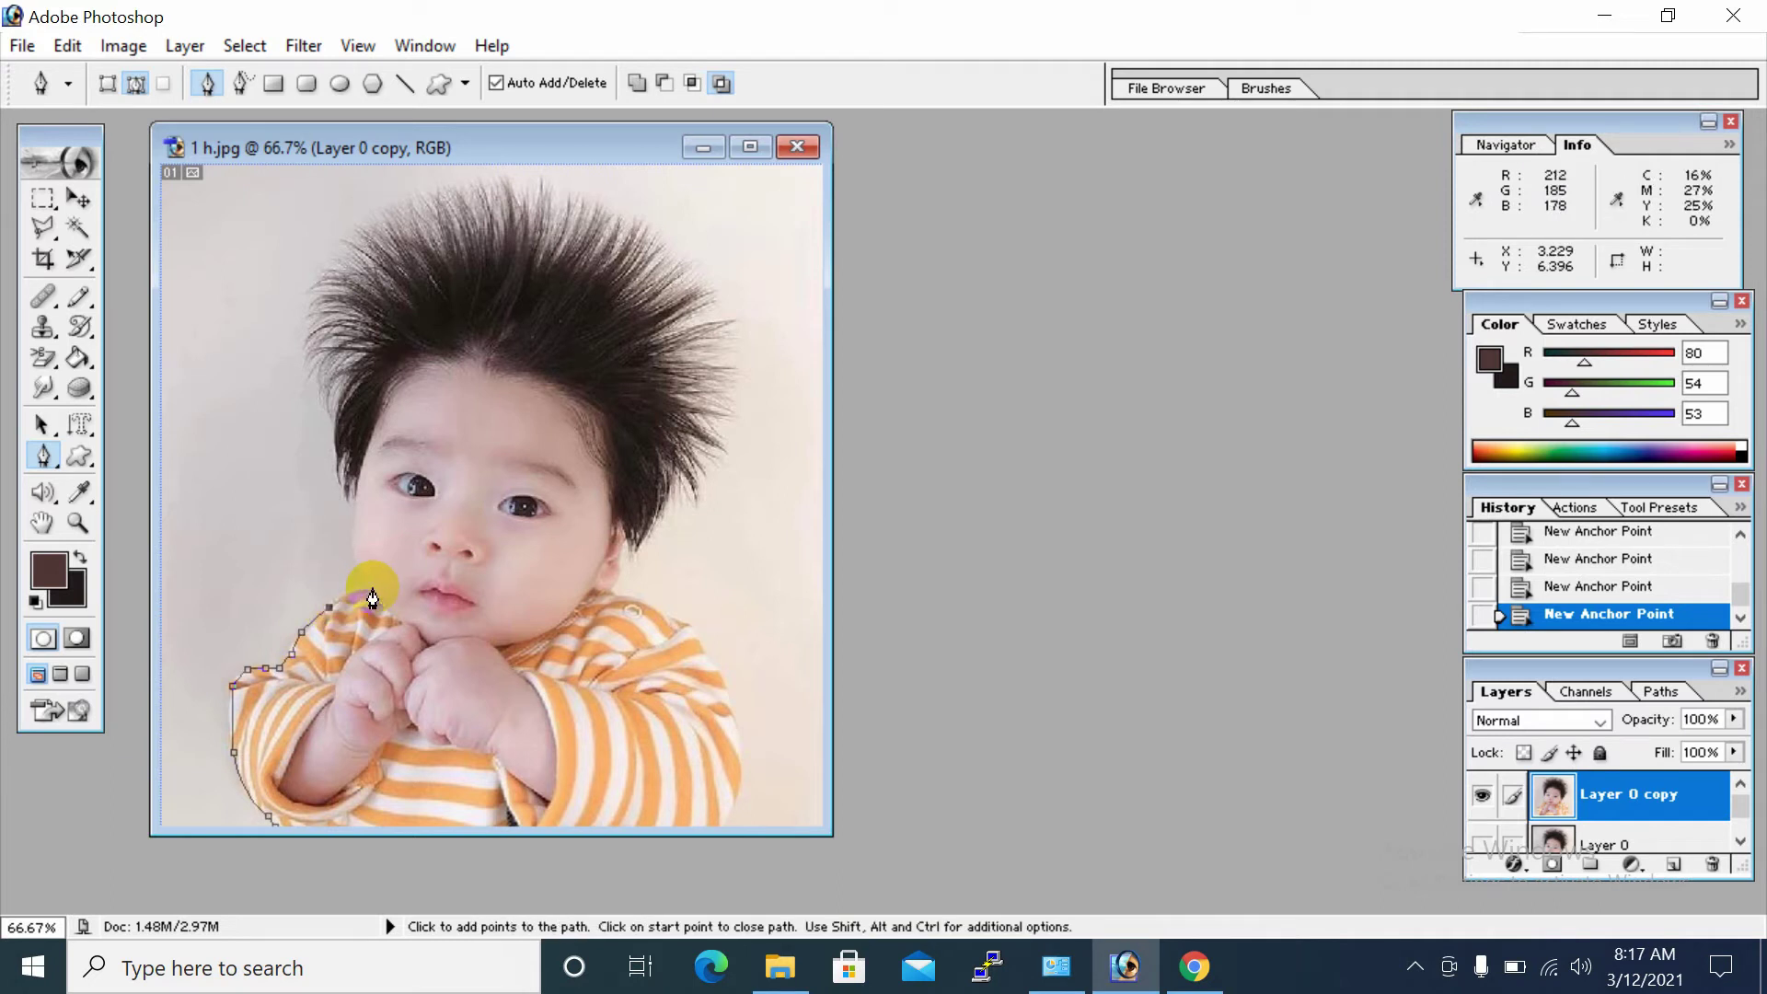
{"action": "left_click_drag", "start_coordinate": [359, 581], "coordinate": [367, 594]}
{"action": "key", "text": "alt"}
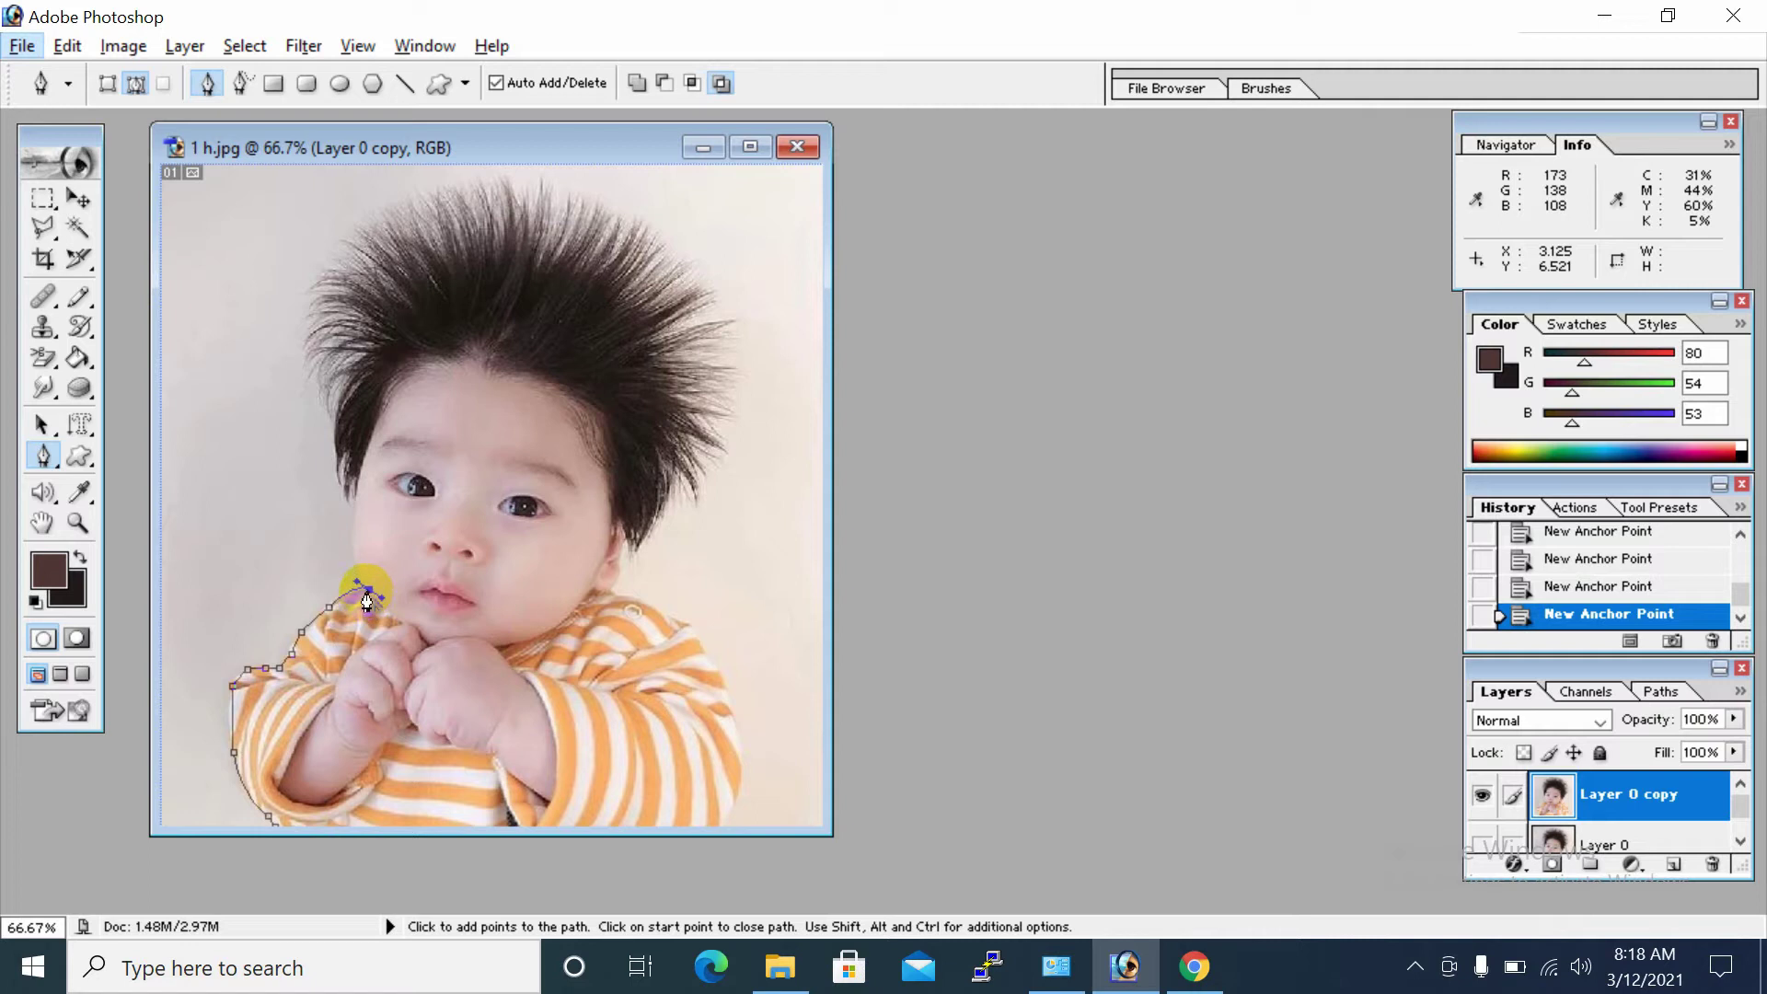
{"action": "key", "text": "alt"}
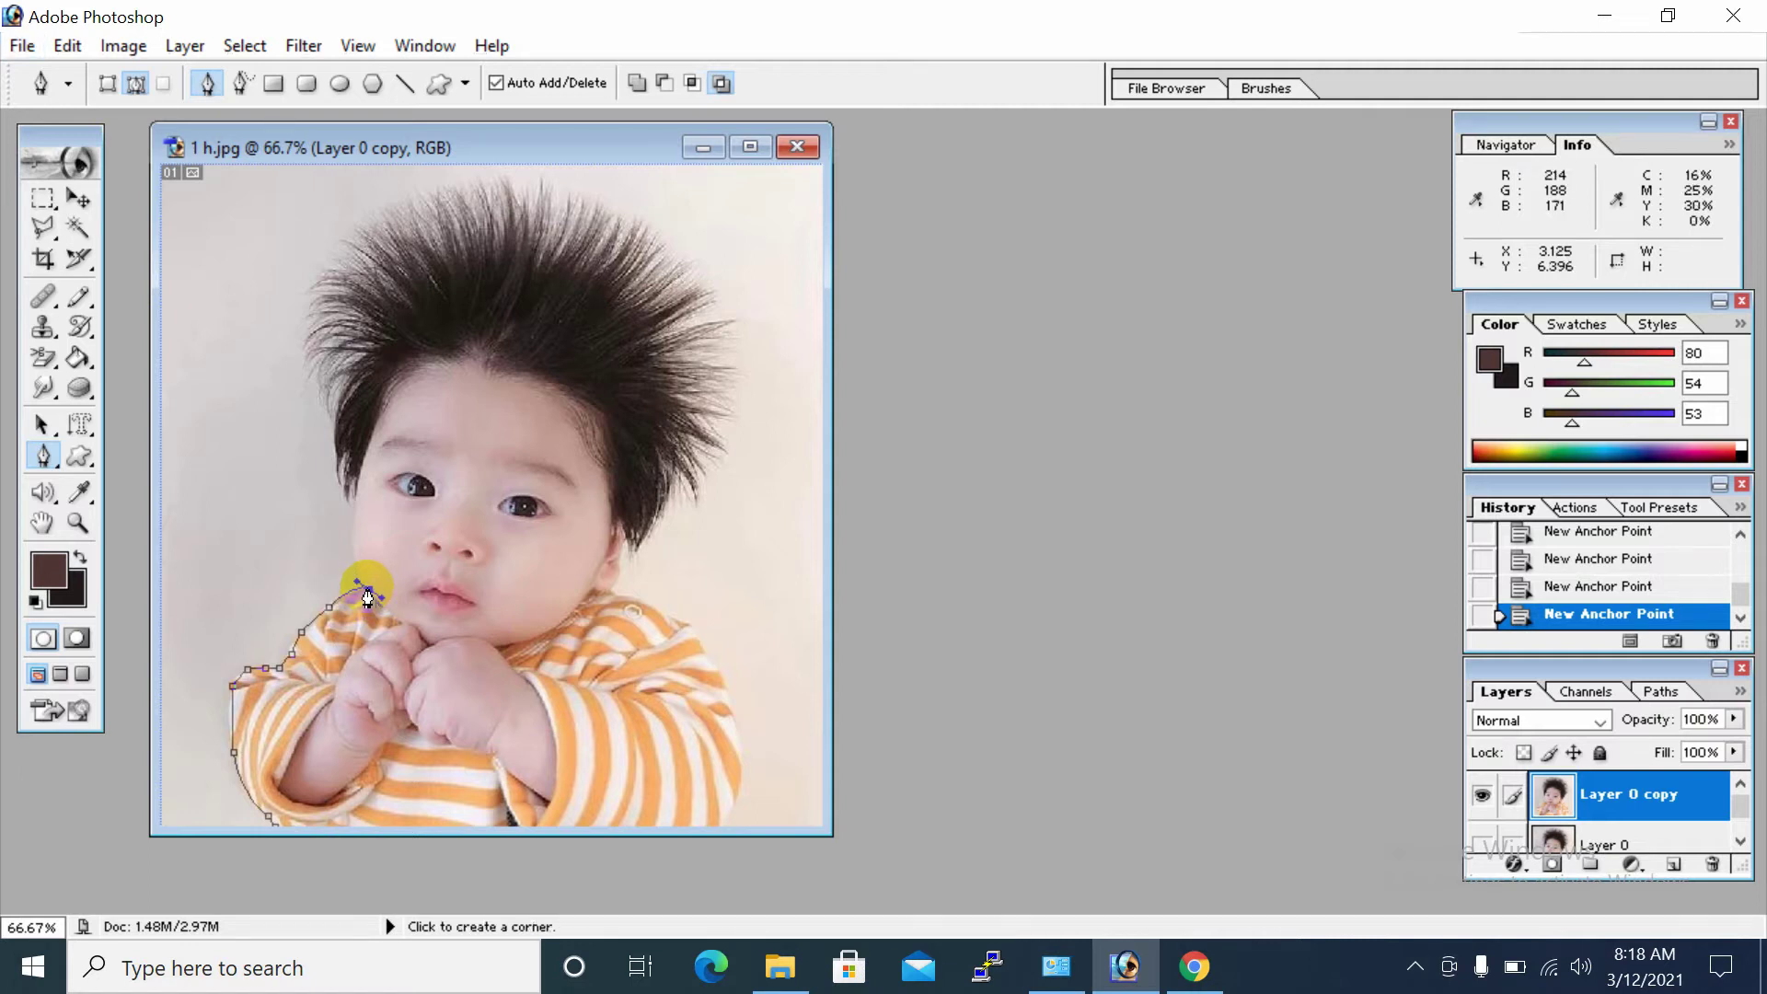
{"action": "left_click", "coordinate": [367, 594]}
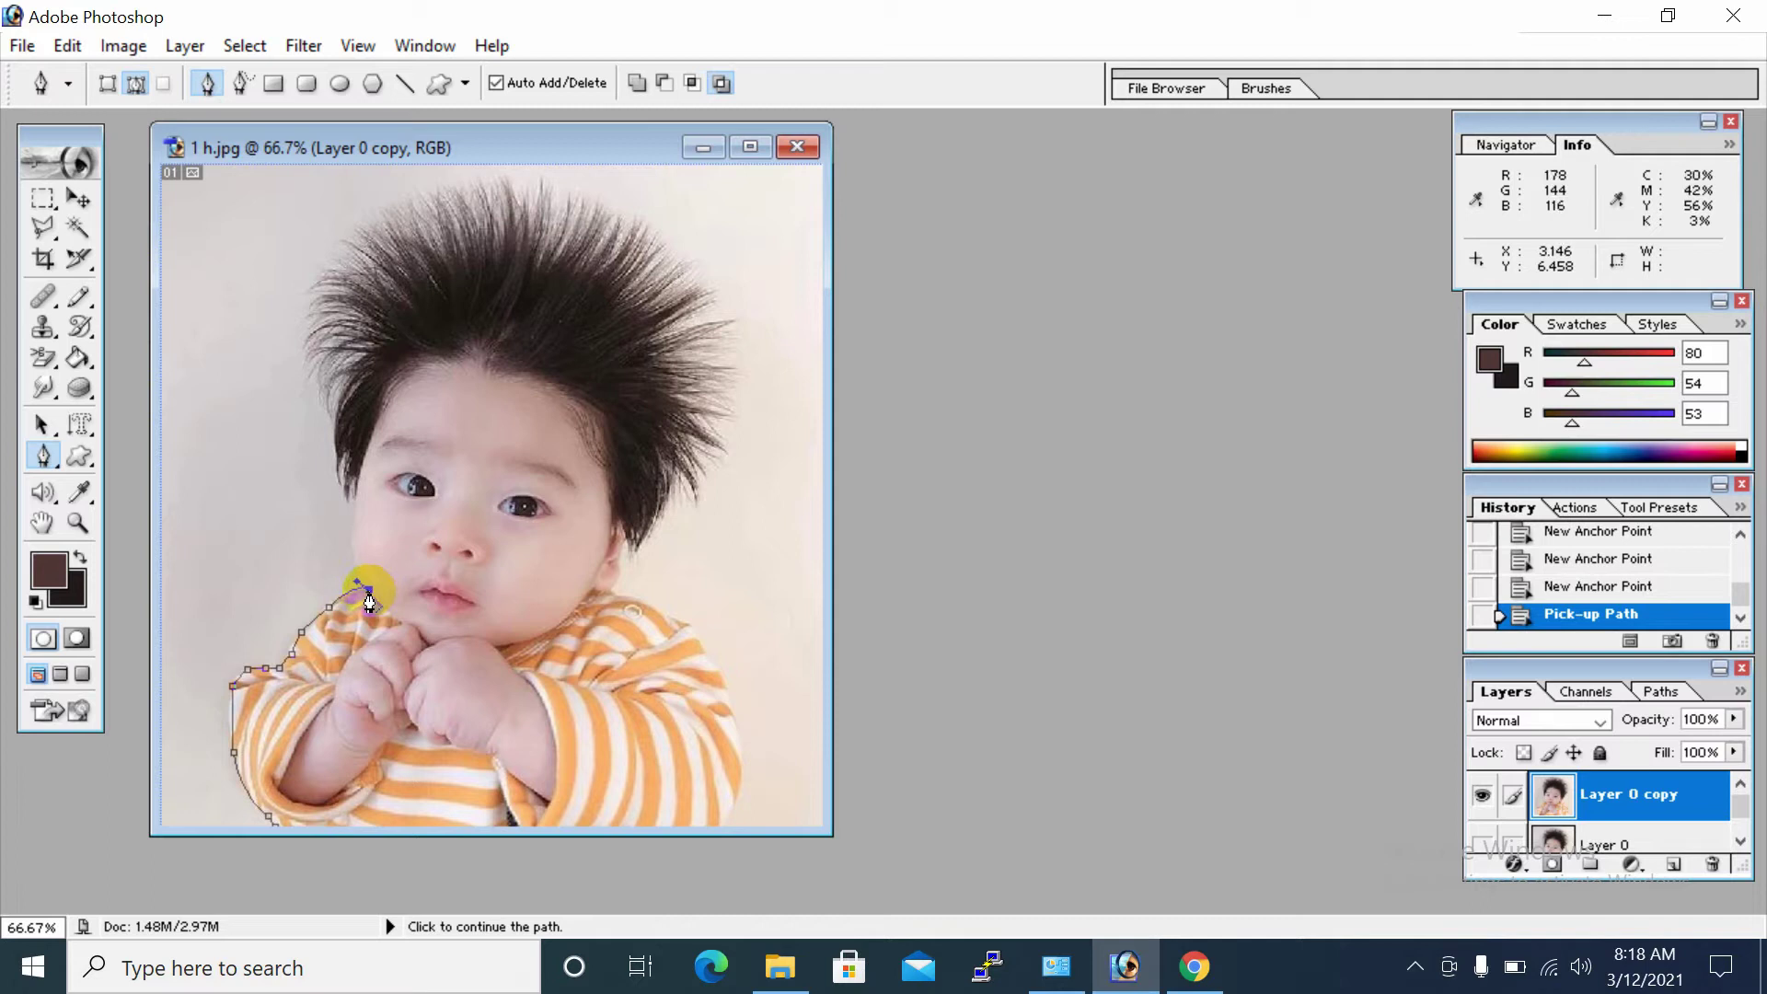
{"action": "mouse_move", "coordinate": [356, 502]}
{"action": "left_mouse_down"}
{"action": "mouse_move", "coordinate": [362, 463]}
{"action": "mouse_move", "coordinate": [357, 516]}
{"action": "left_mouse_up"}
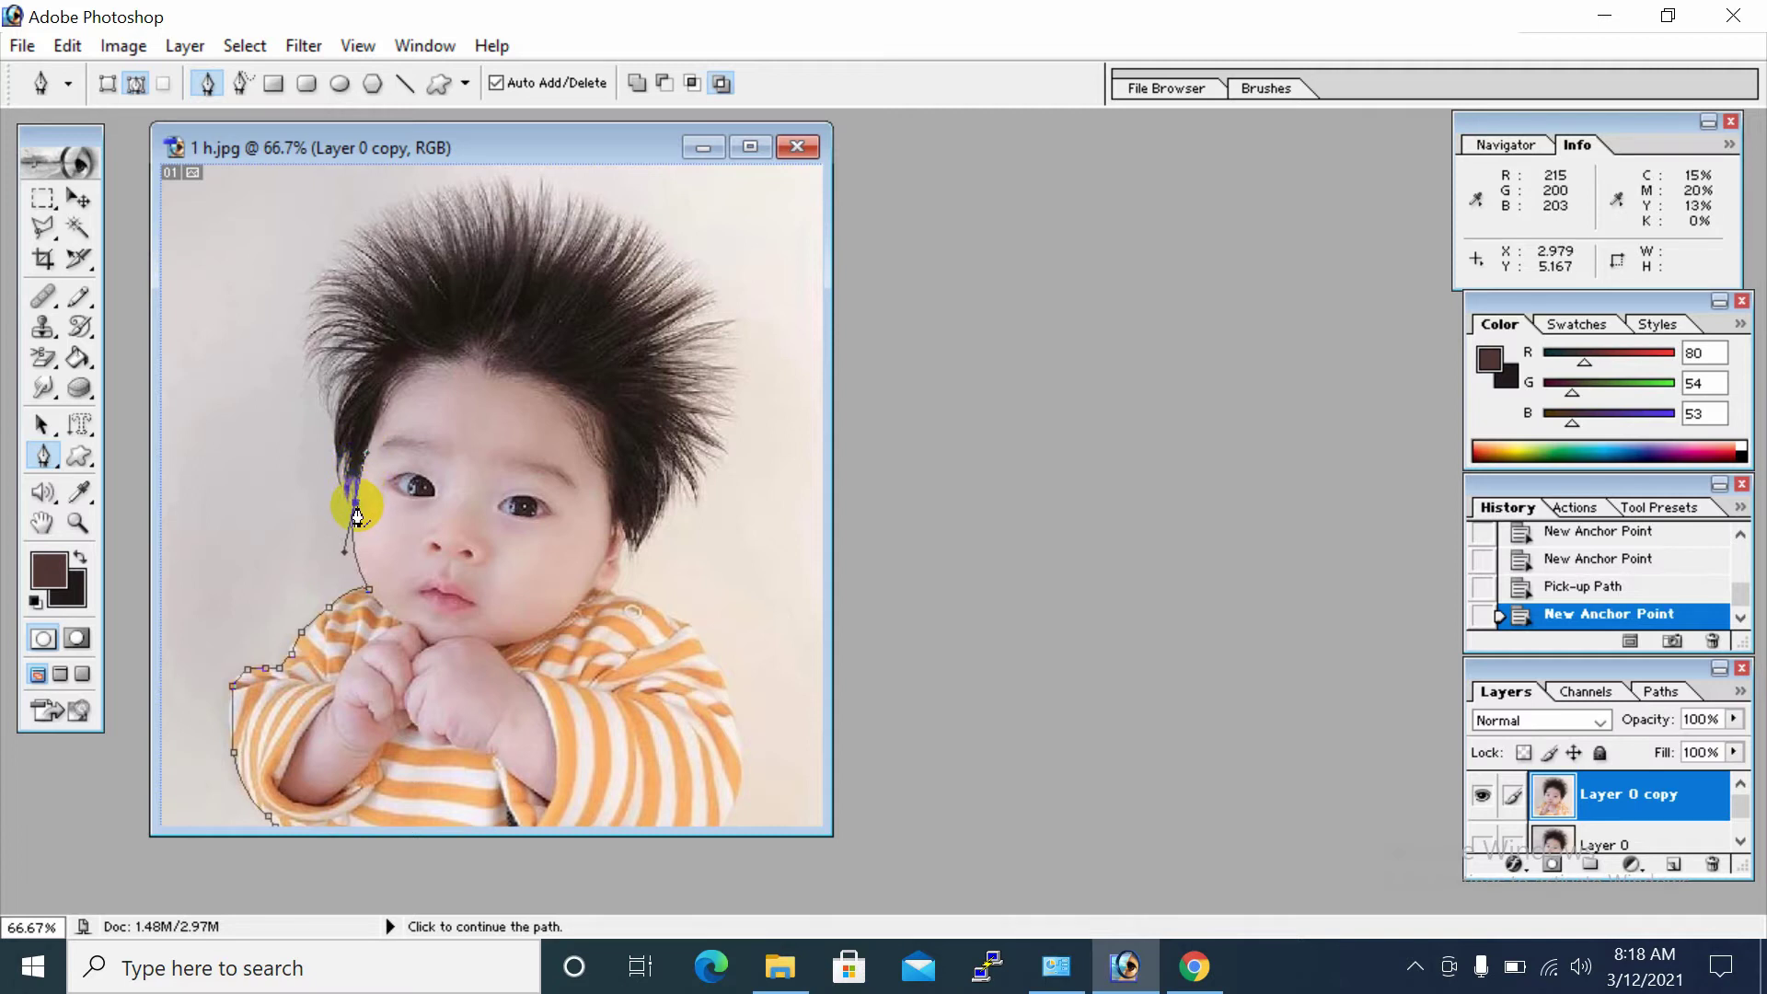
Extend the path past the ear and up the hair's left edge to its top.
{"action": "left_click", "coordinate": [357, 514]}
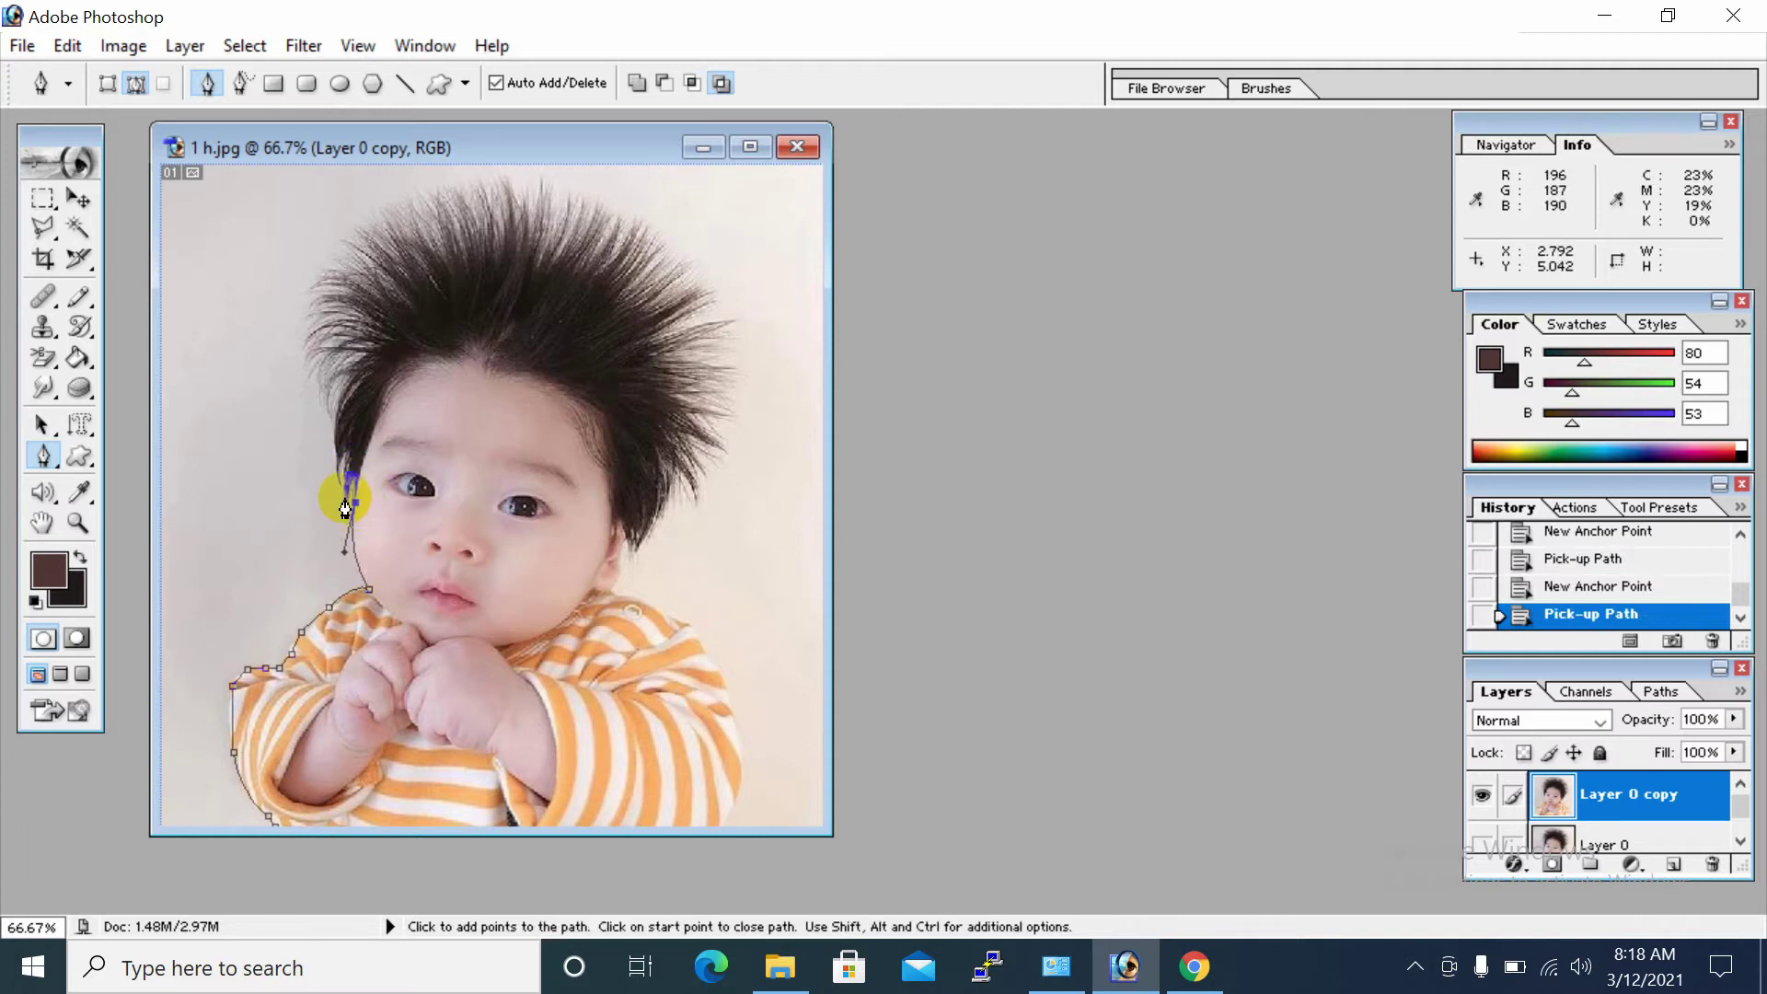
{"action": "left_click_drag", "start_coordinate": [349, 502], "coordinate": [332, 485]}
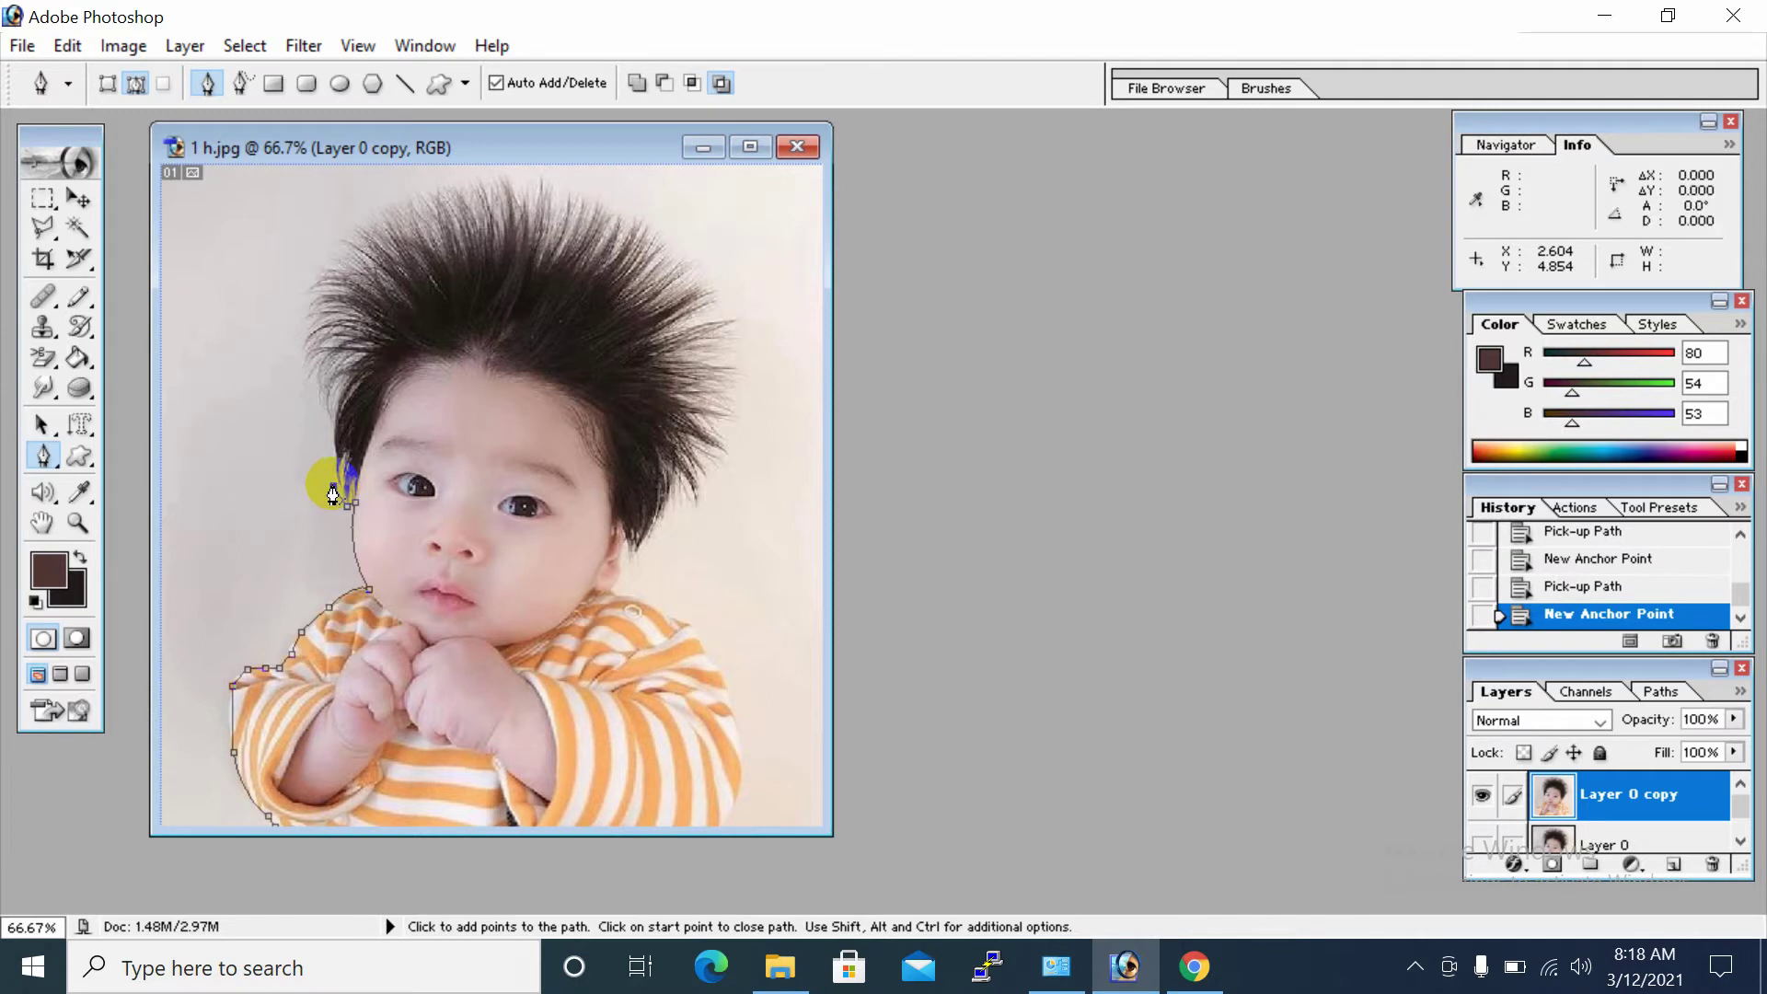
{"action": "left_click", "coordinate": [318, 423]}
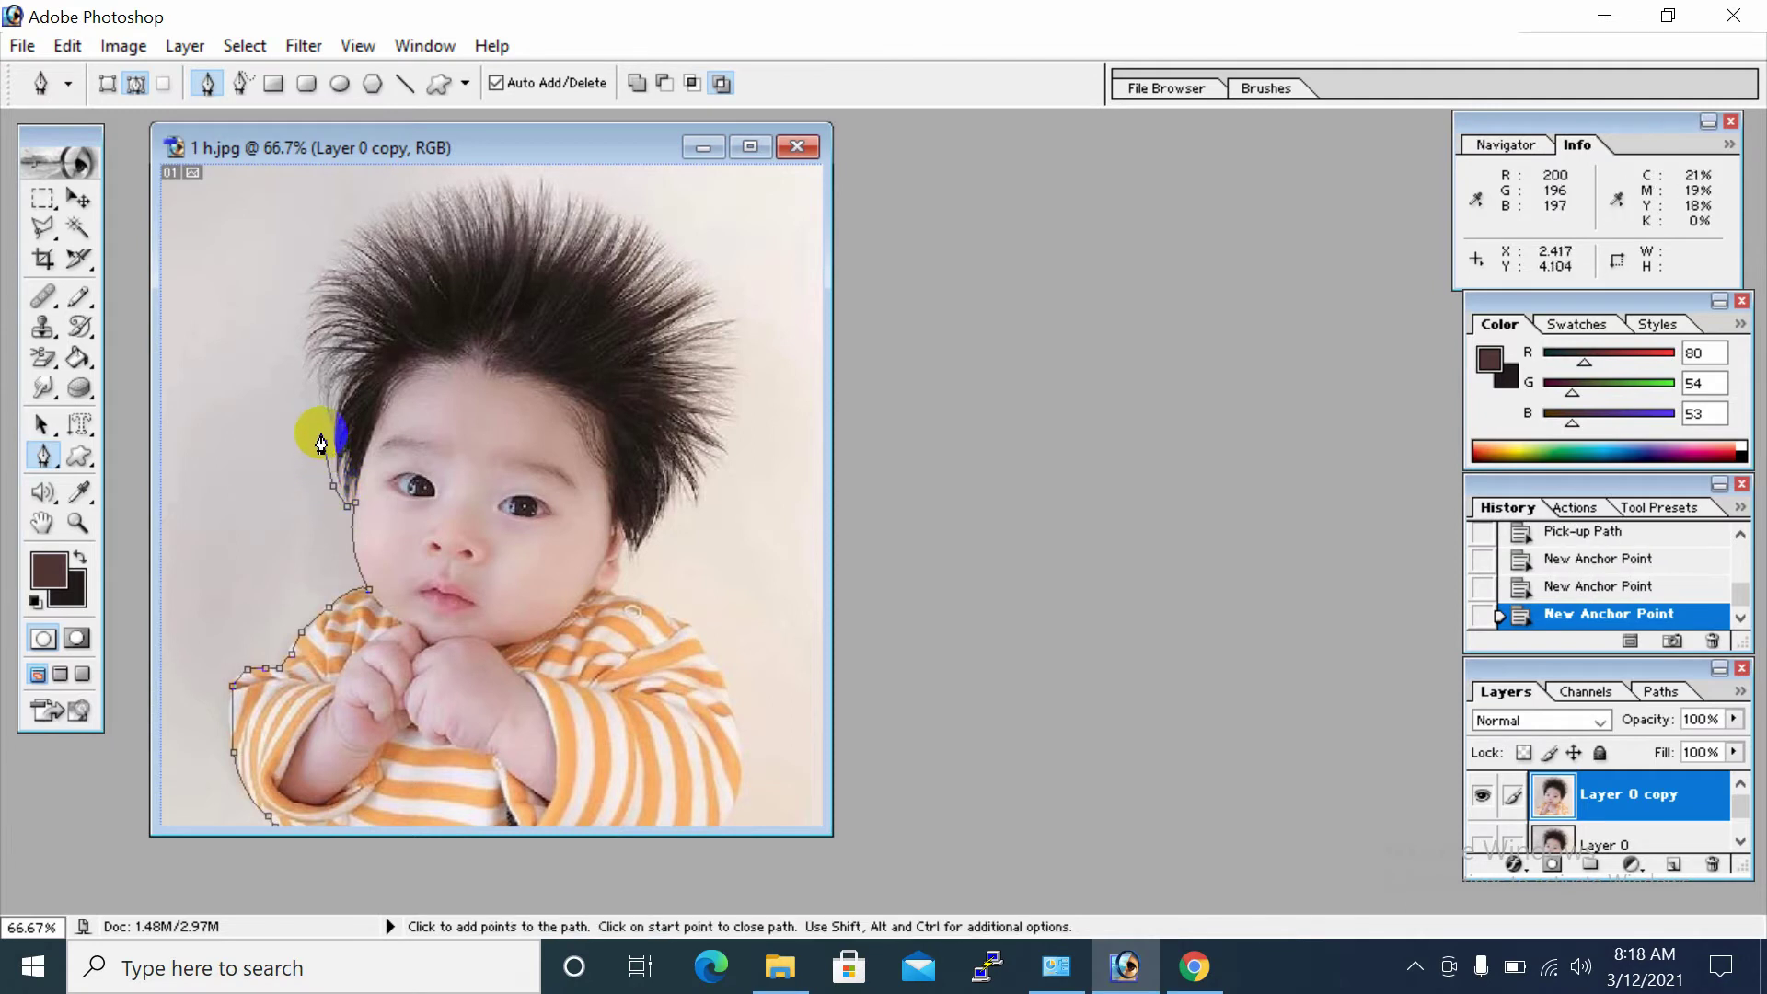
{"action": "left_click", "coordinate": [309, 381]}
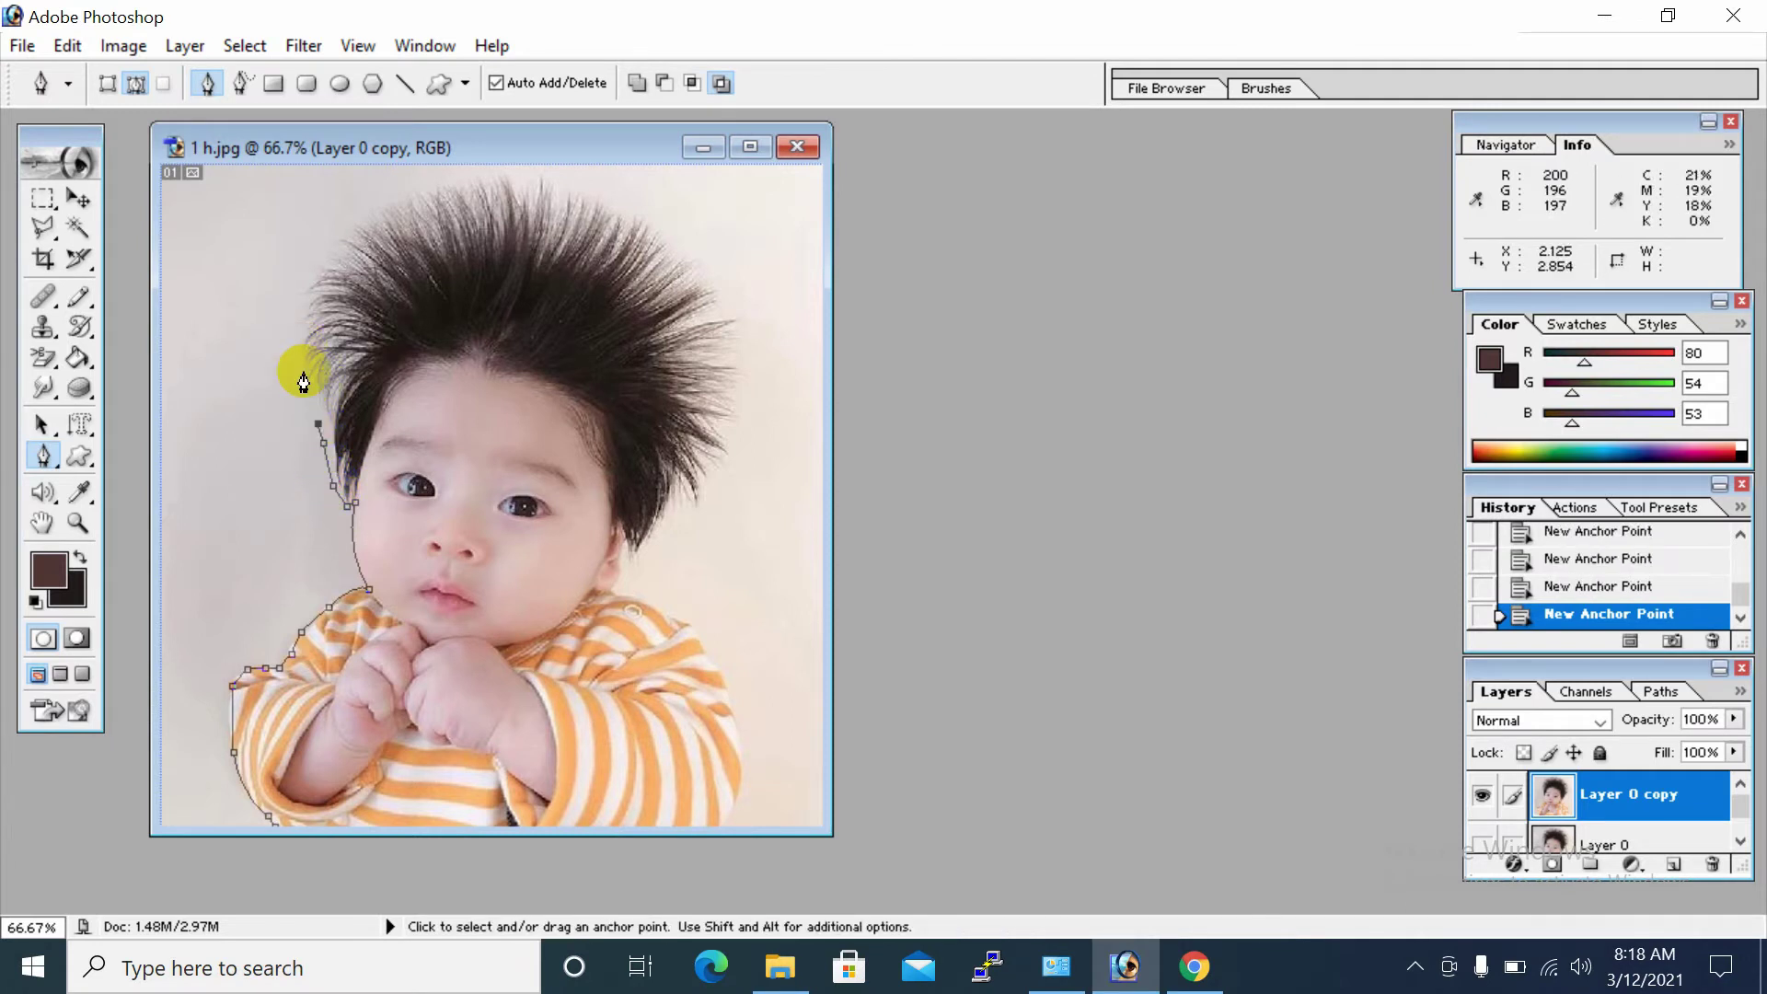
{"action": "left_click", "coordinate": [302, 342]}
{"action": "left_click", "coordinate": [313, 276]}
{"action": "left_click", "coordinate": [340, 228]}
{"action": "left_click", "coordinate": [391, 193]}
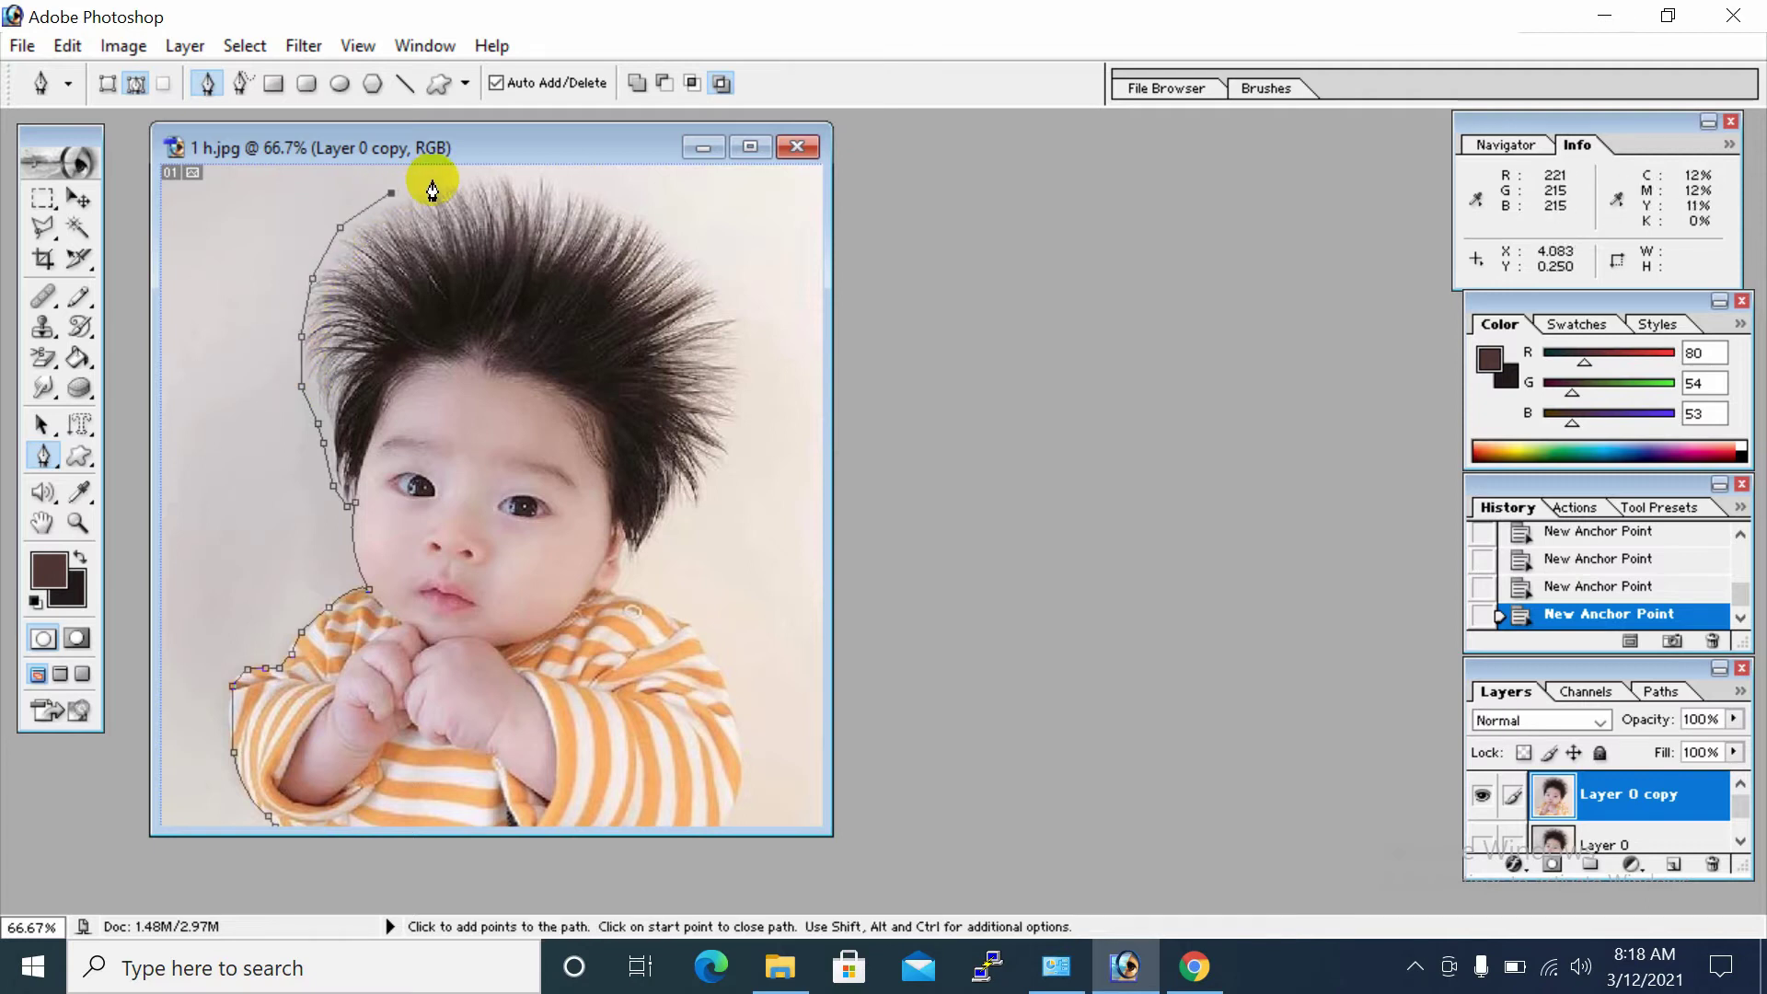
{"action": "left_click", "coordinate": [443, 177]}
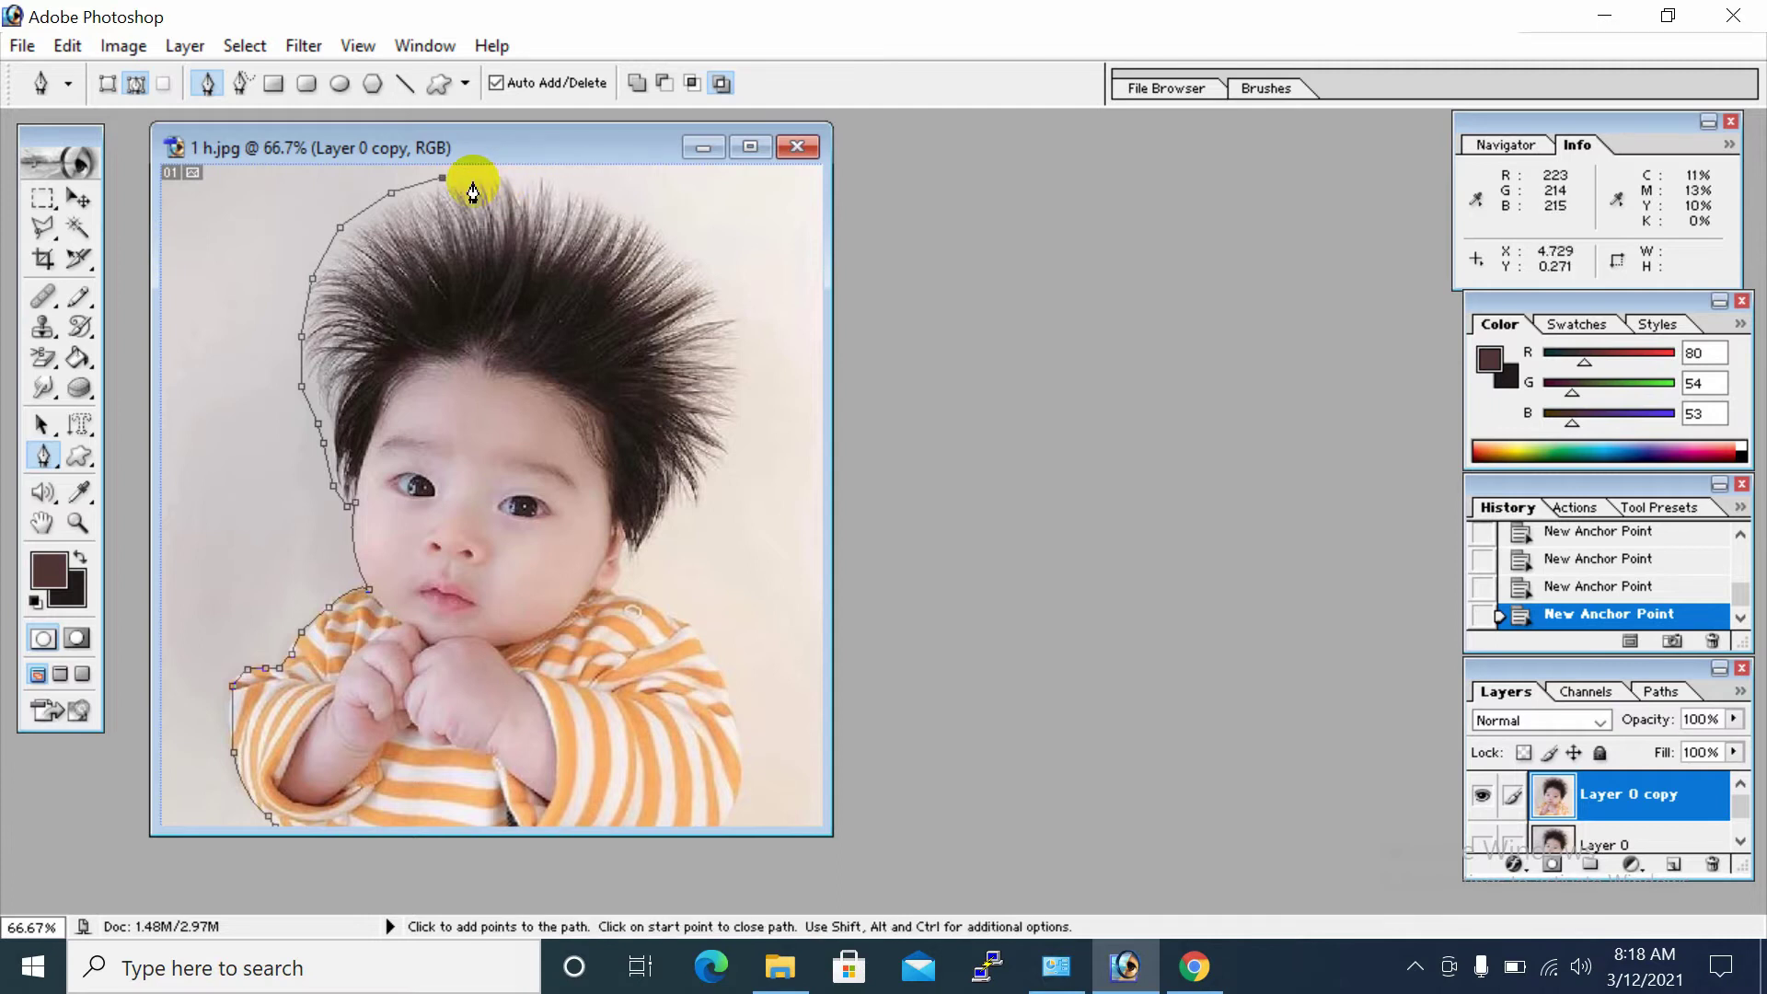
Trace across the top of the spiky hair and down its right side to the neck.
{"action": "left_click", "coordinate": [475, 175]}
{"action": "left_click", "coordinate": [543, 175]}
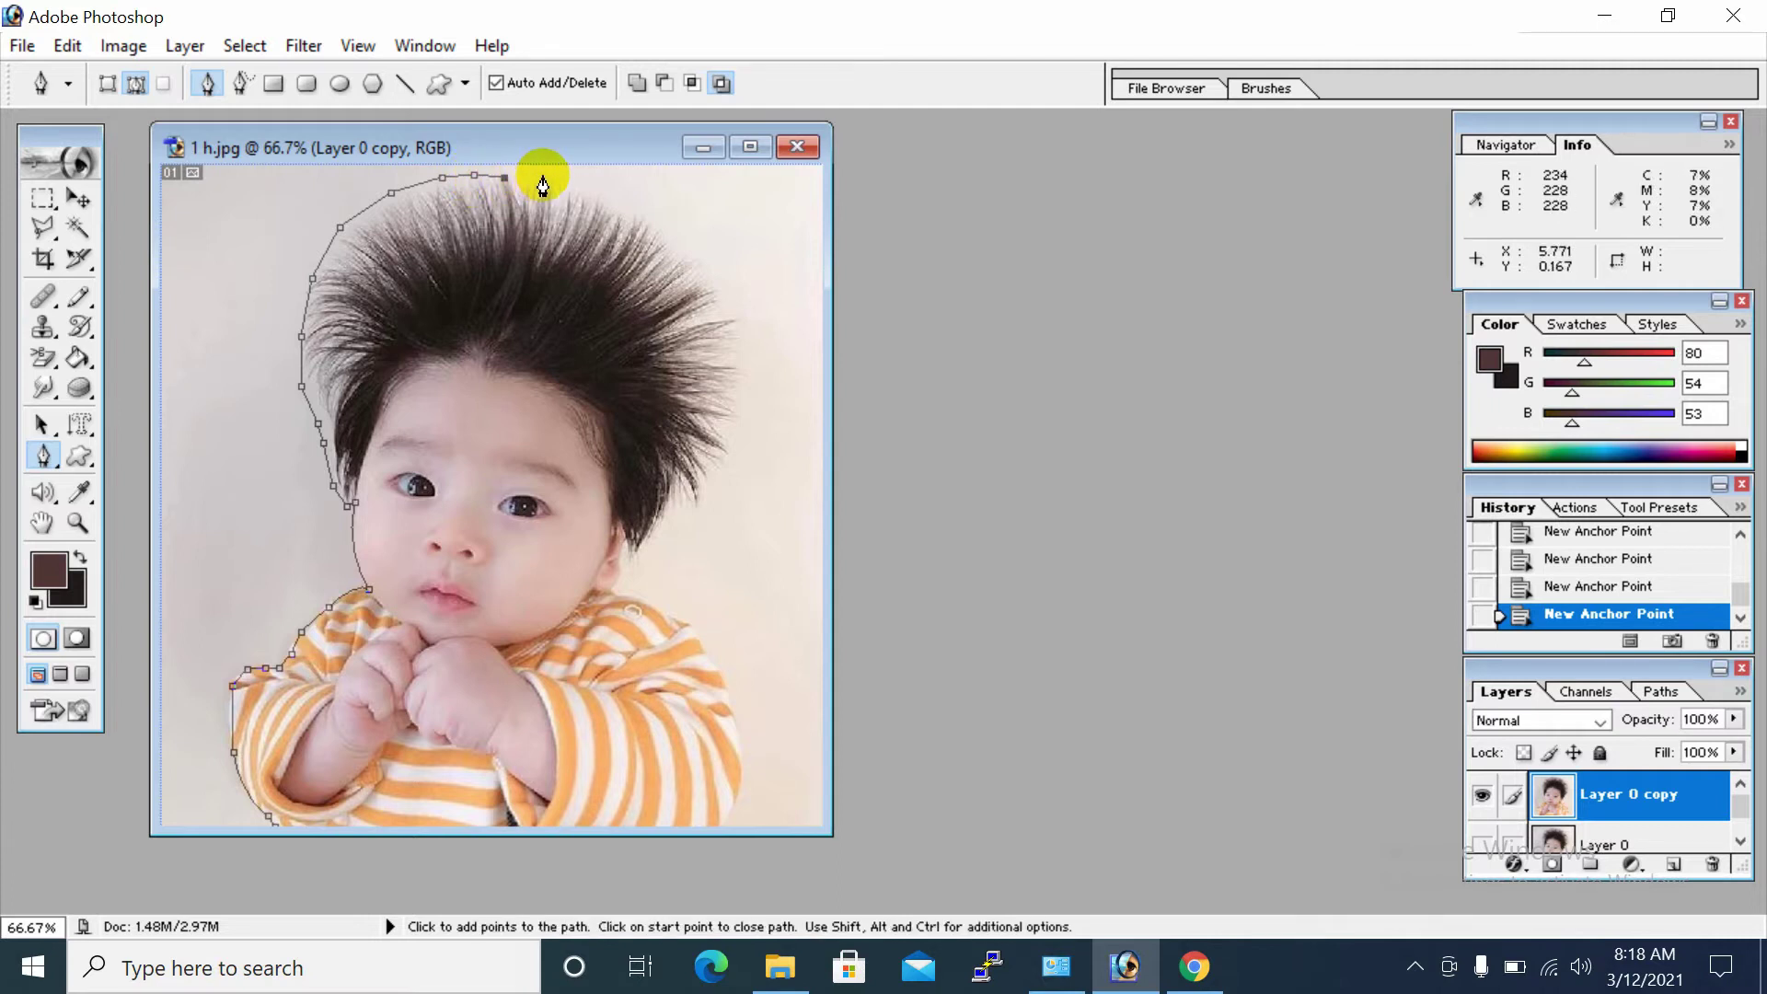
{"action": "left_click", "coordinate": [568, 185]}
{"action": "left_click", "coordinate": [626, 206]}
{"action": "left_click", "coordinate": [682, 243]}
{"action": "left_click", "coordinate": [727, 303]}
{"action": "left_click", "coordinate": [746, 381]}
{"action": "left_click", "coordinate": [728, 457]}
{"action": "left_click", "coordinate": [697, 510]}
{"action": "left_click", "coordinate": [627, 581]}
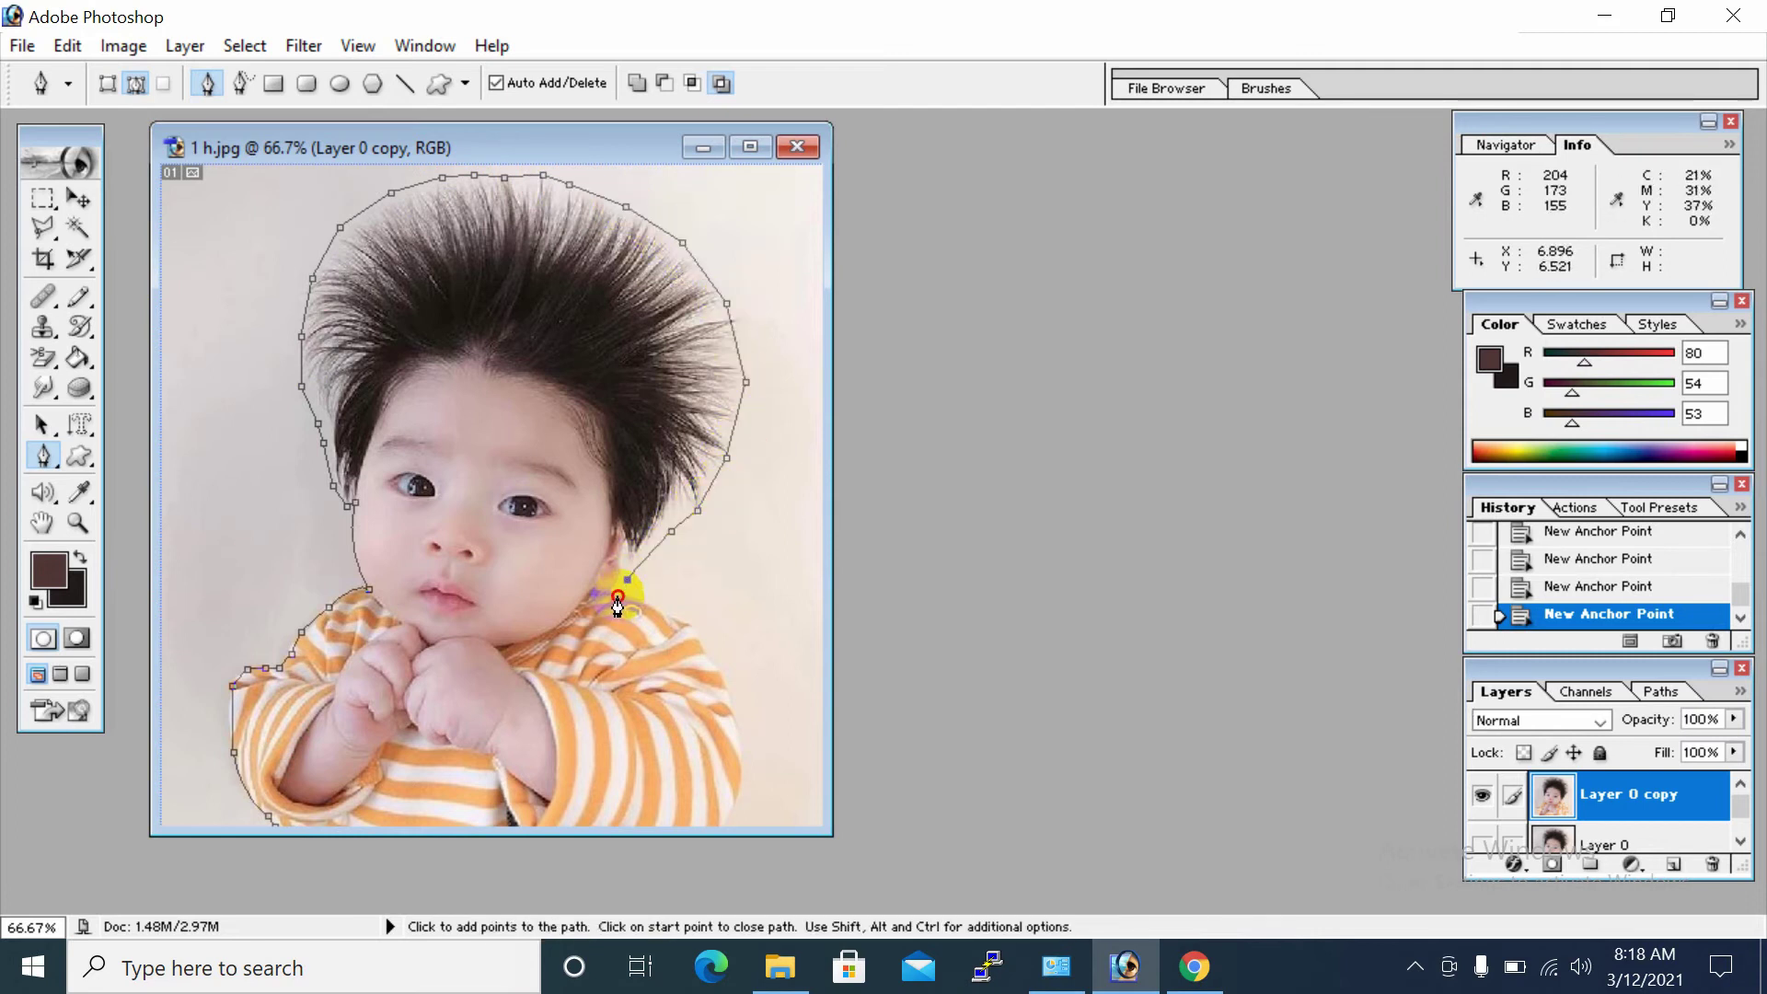
Curve around the right shoulder and arm to the bottom edge, then close the path.
{"action": "left_click_drag", "start_coordinate": [700, 642], "coordinate": [711, 674]}
{"action": "left_click", "coordinate": [701, 644]}
{"action": "left_click", "coordinate": [723, 687]}
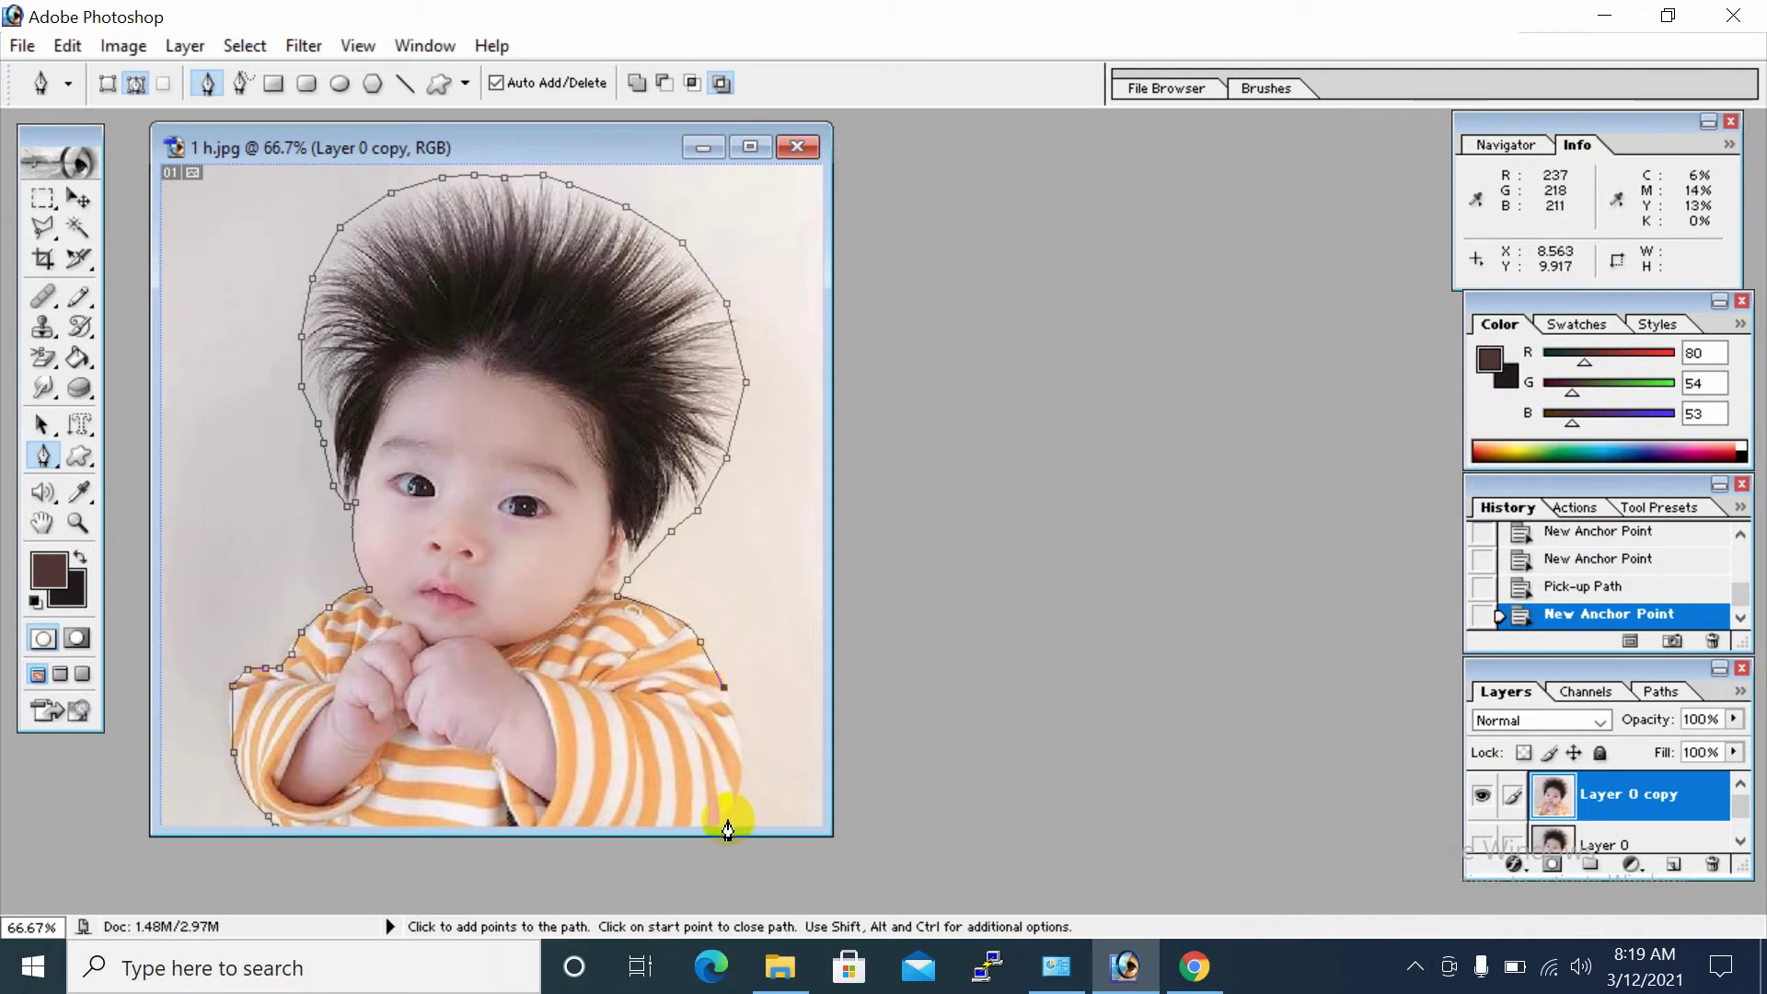
{"action": "left_click_drag", "start_coordinate": [723, 825], "coordinate": [678, 879]}
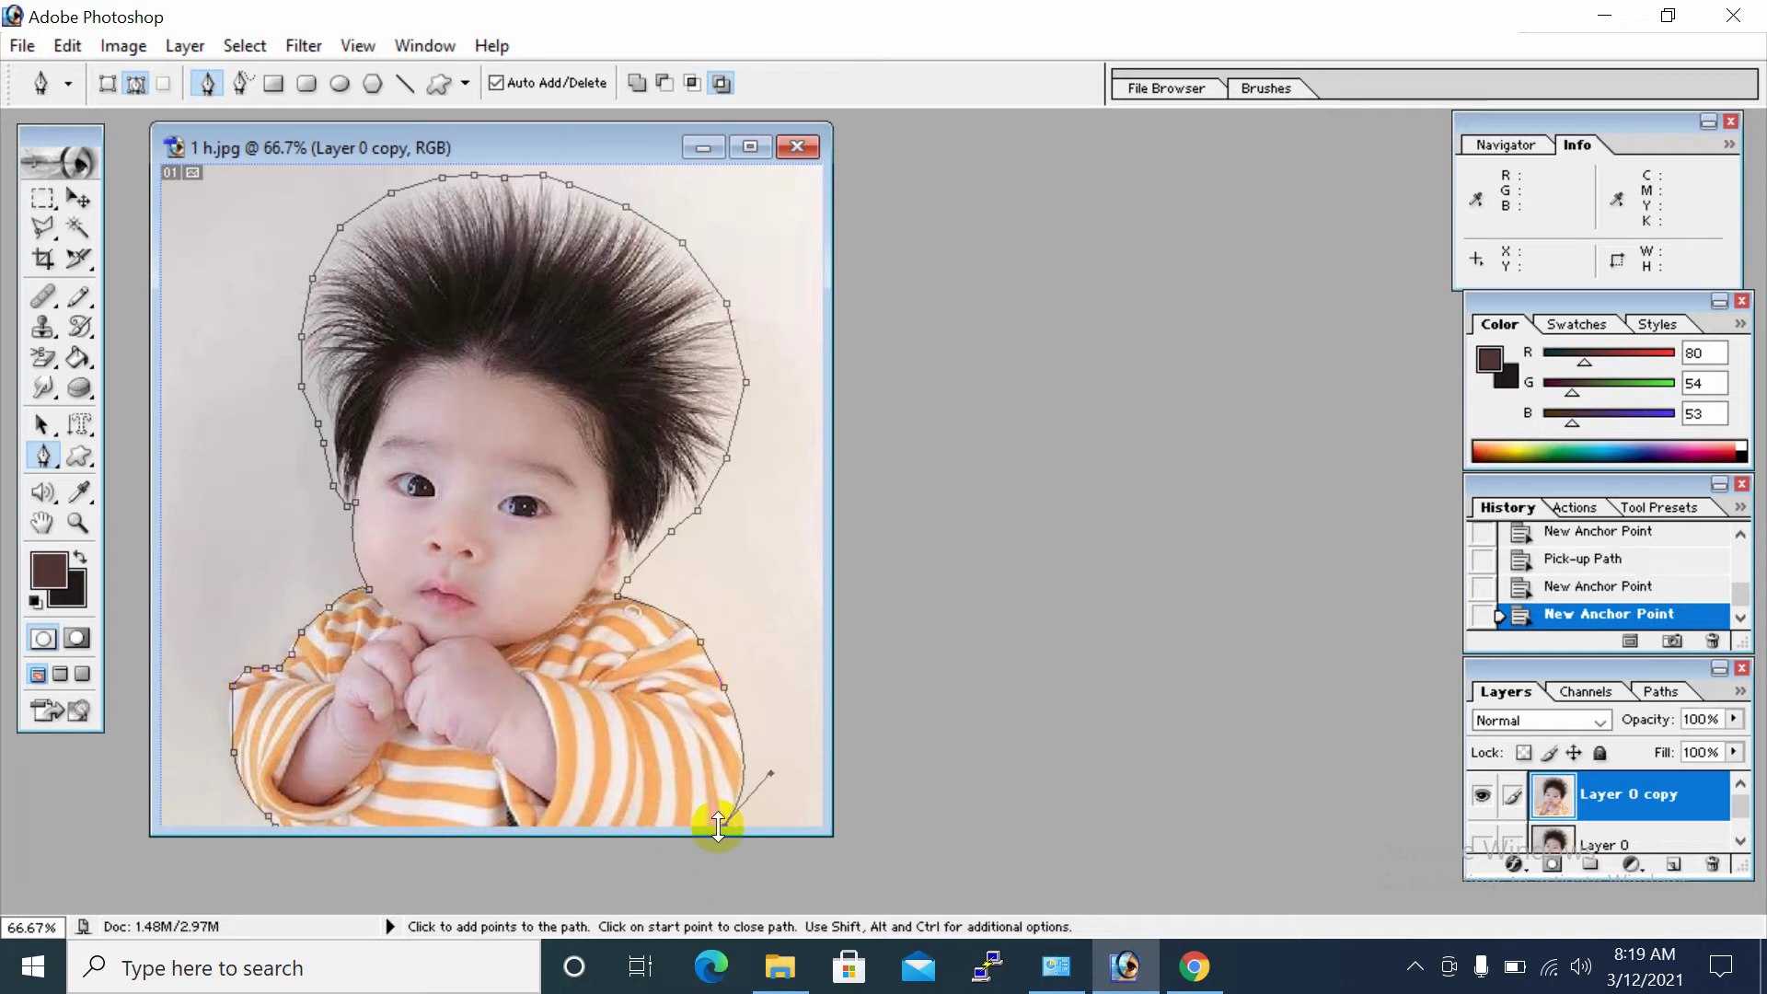
{"action": "left_click", "coordinate": [724, 828]}
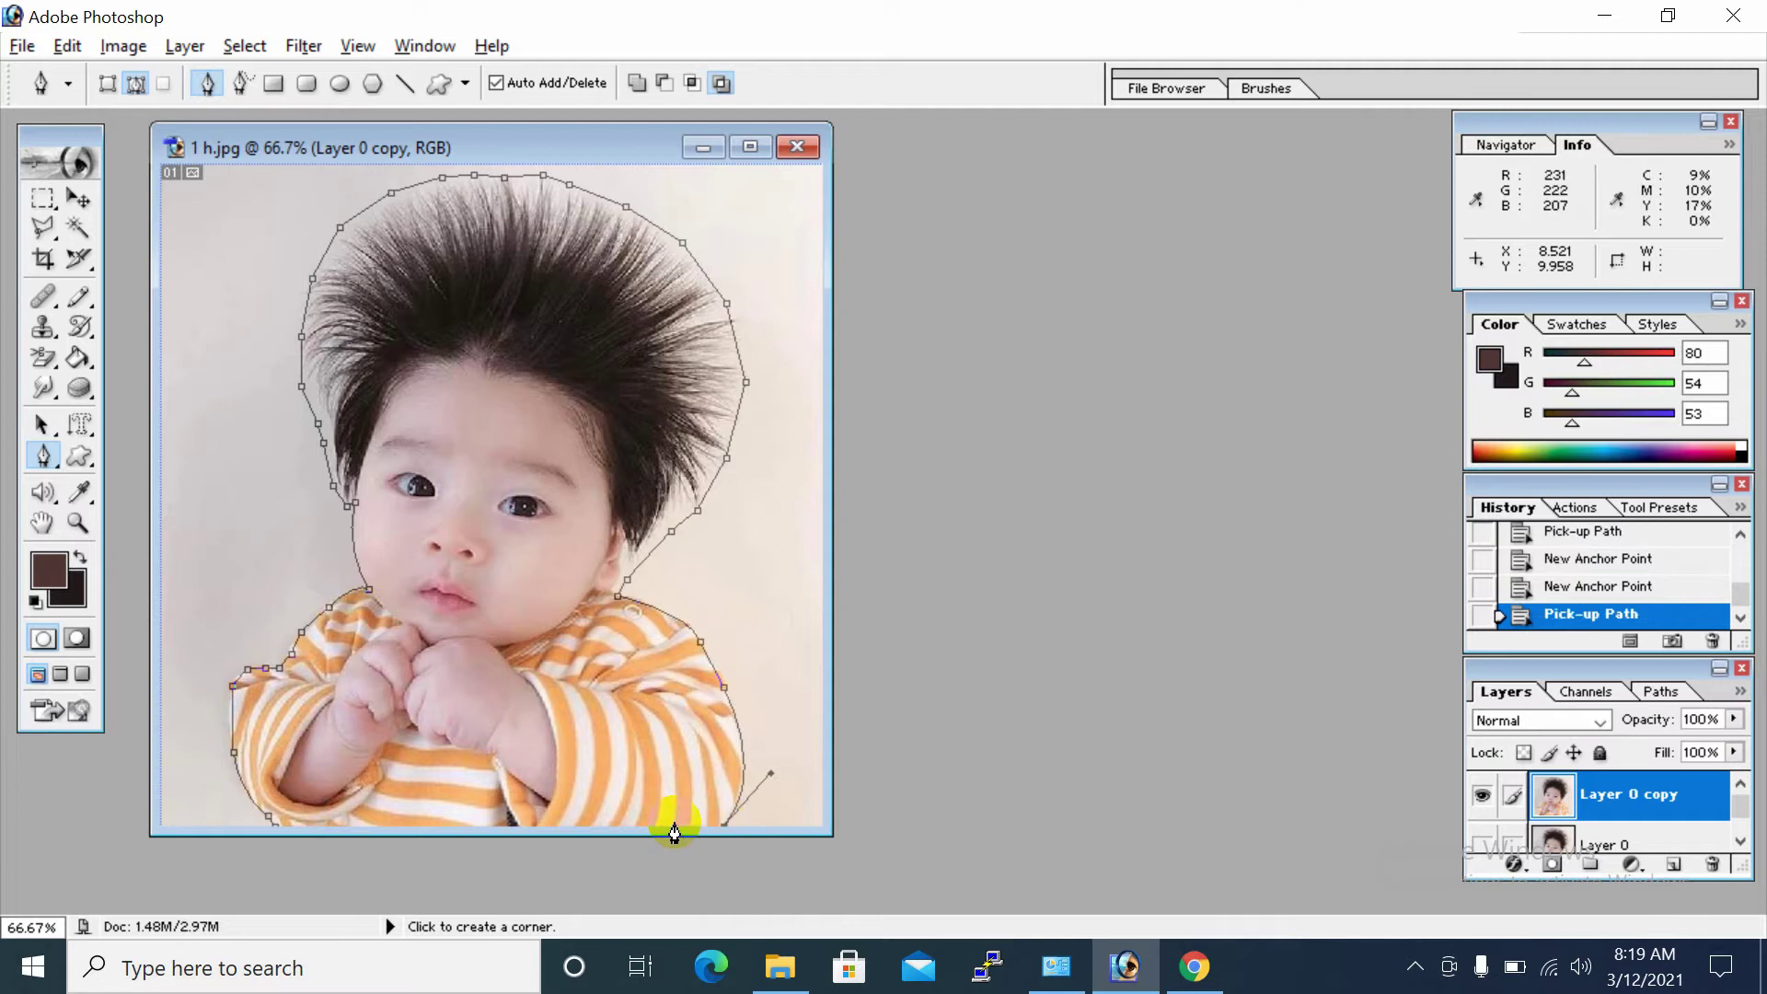
{"action": "left_click", "coordinate": [277, 831]}
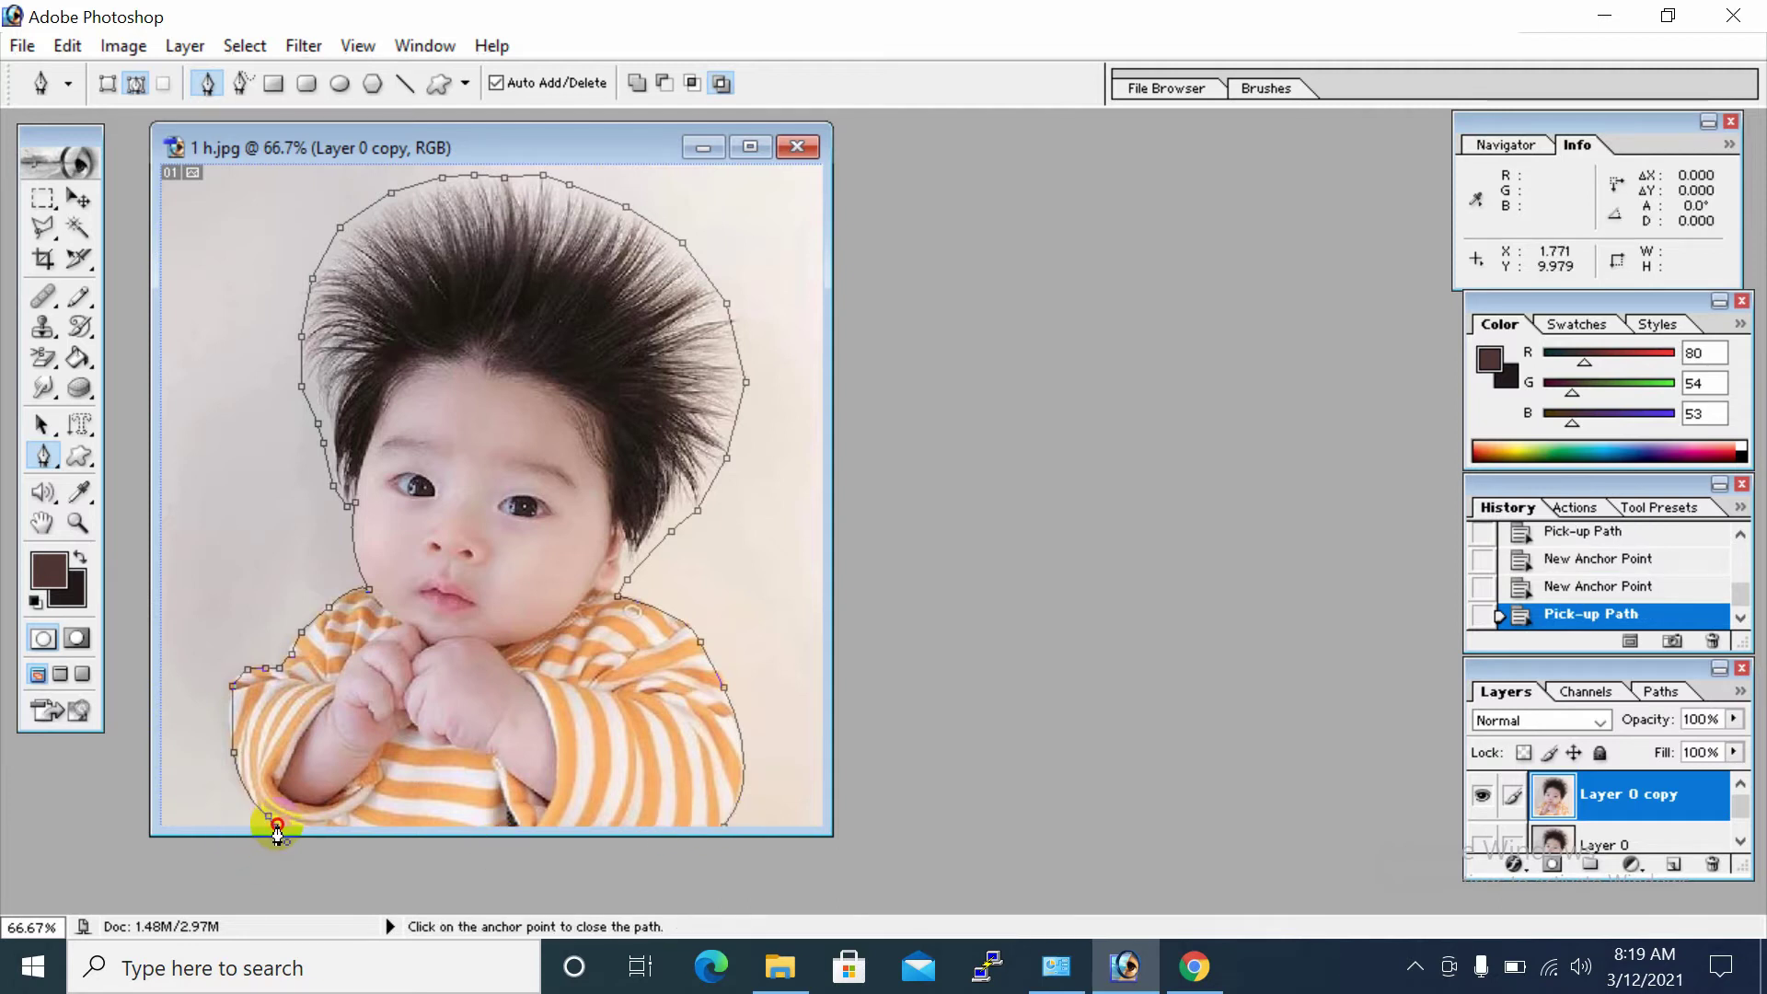
Convert the closed path into a selection with no feathering.
{"action": "right_click", "coordinate": [379, 732]}
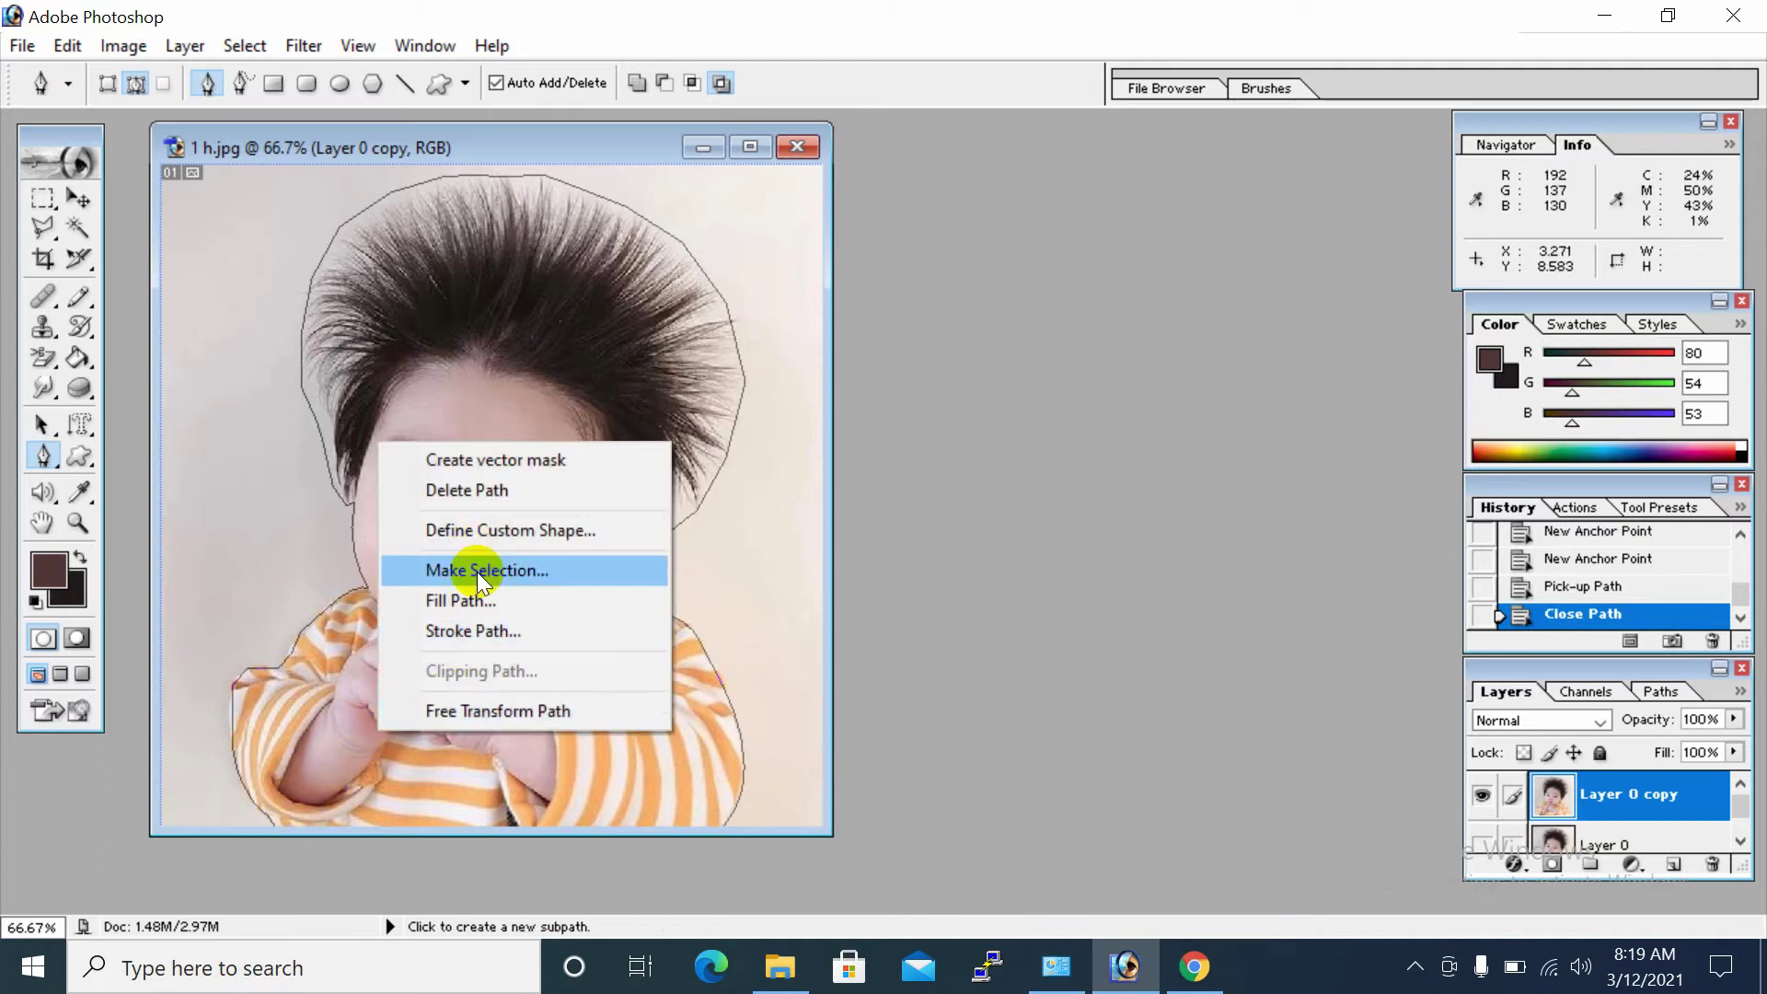
{"action": "left_click", "coordinate": [477, 572]}
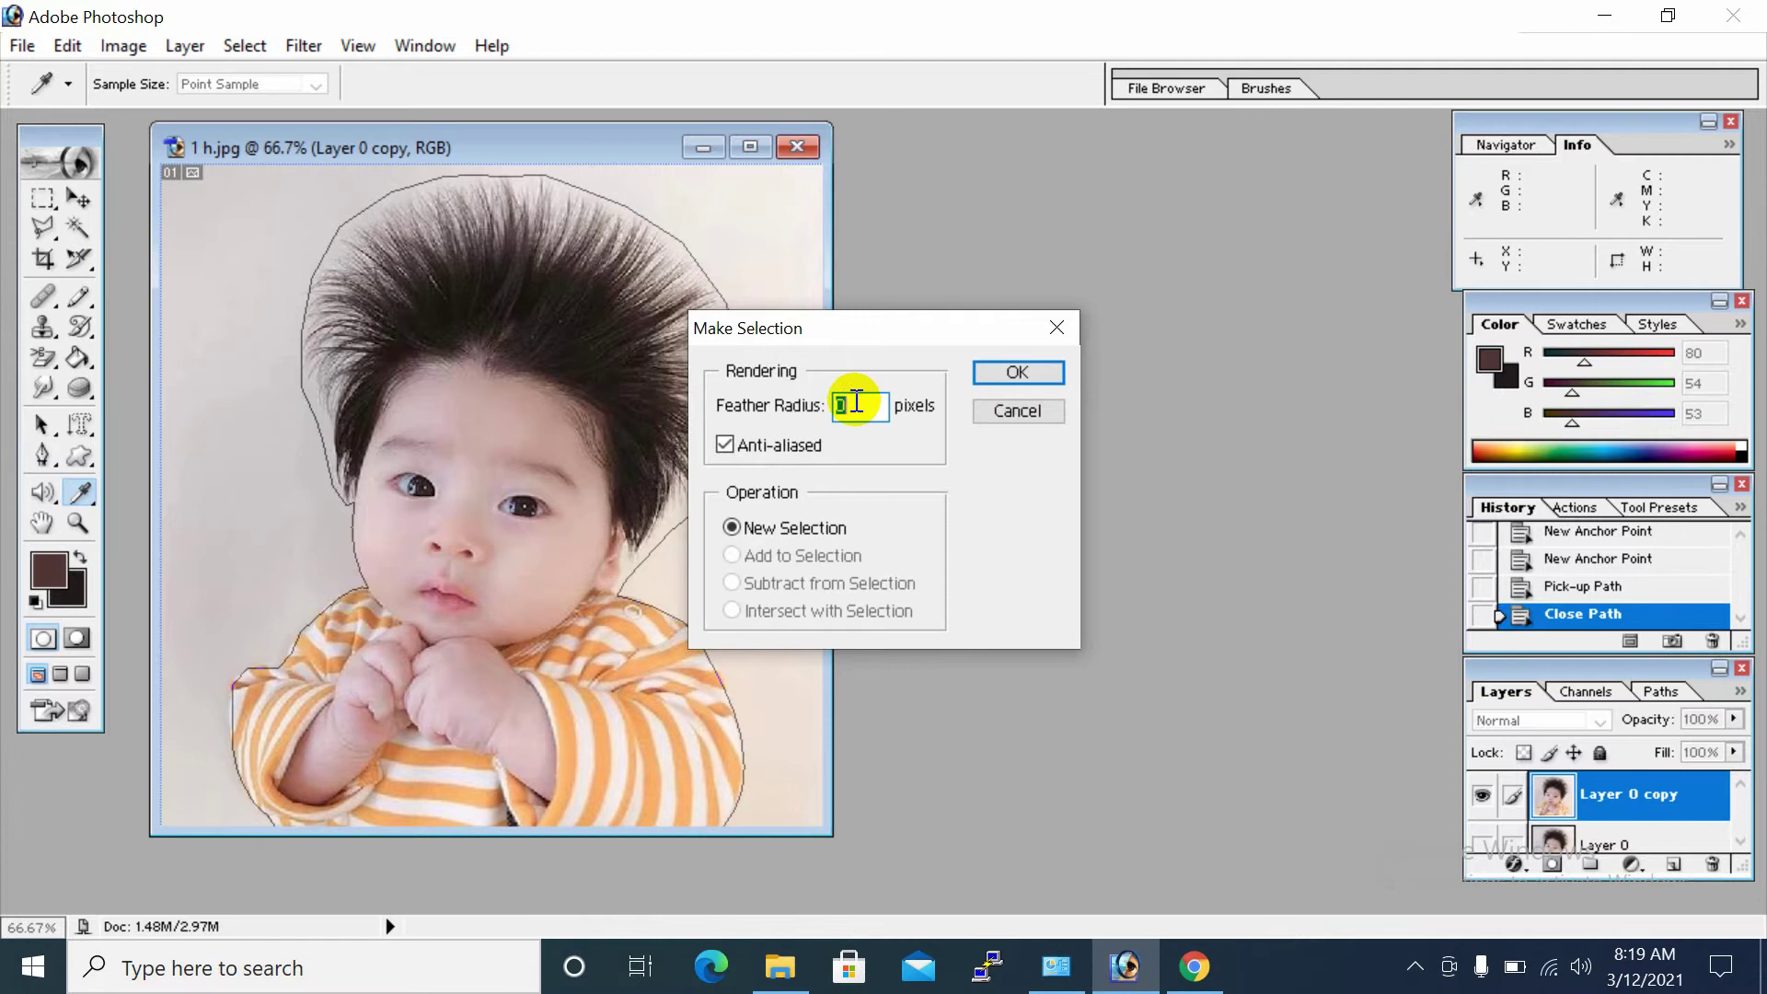
{"action": "left_click", "coordinate": [1016, 372]}
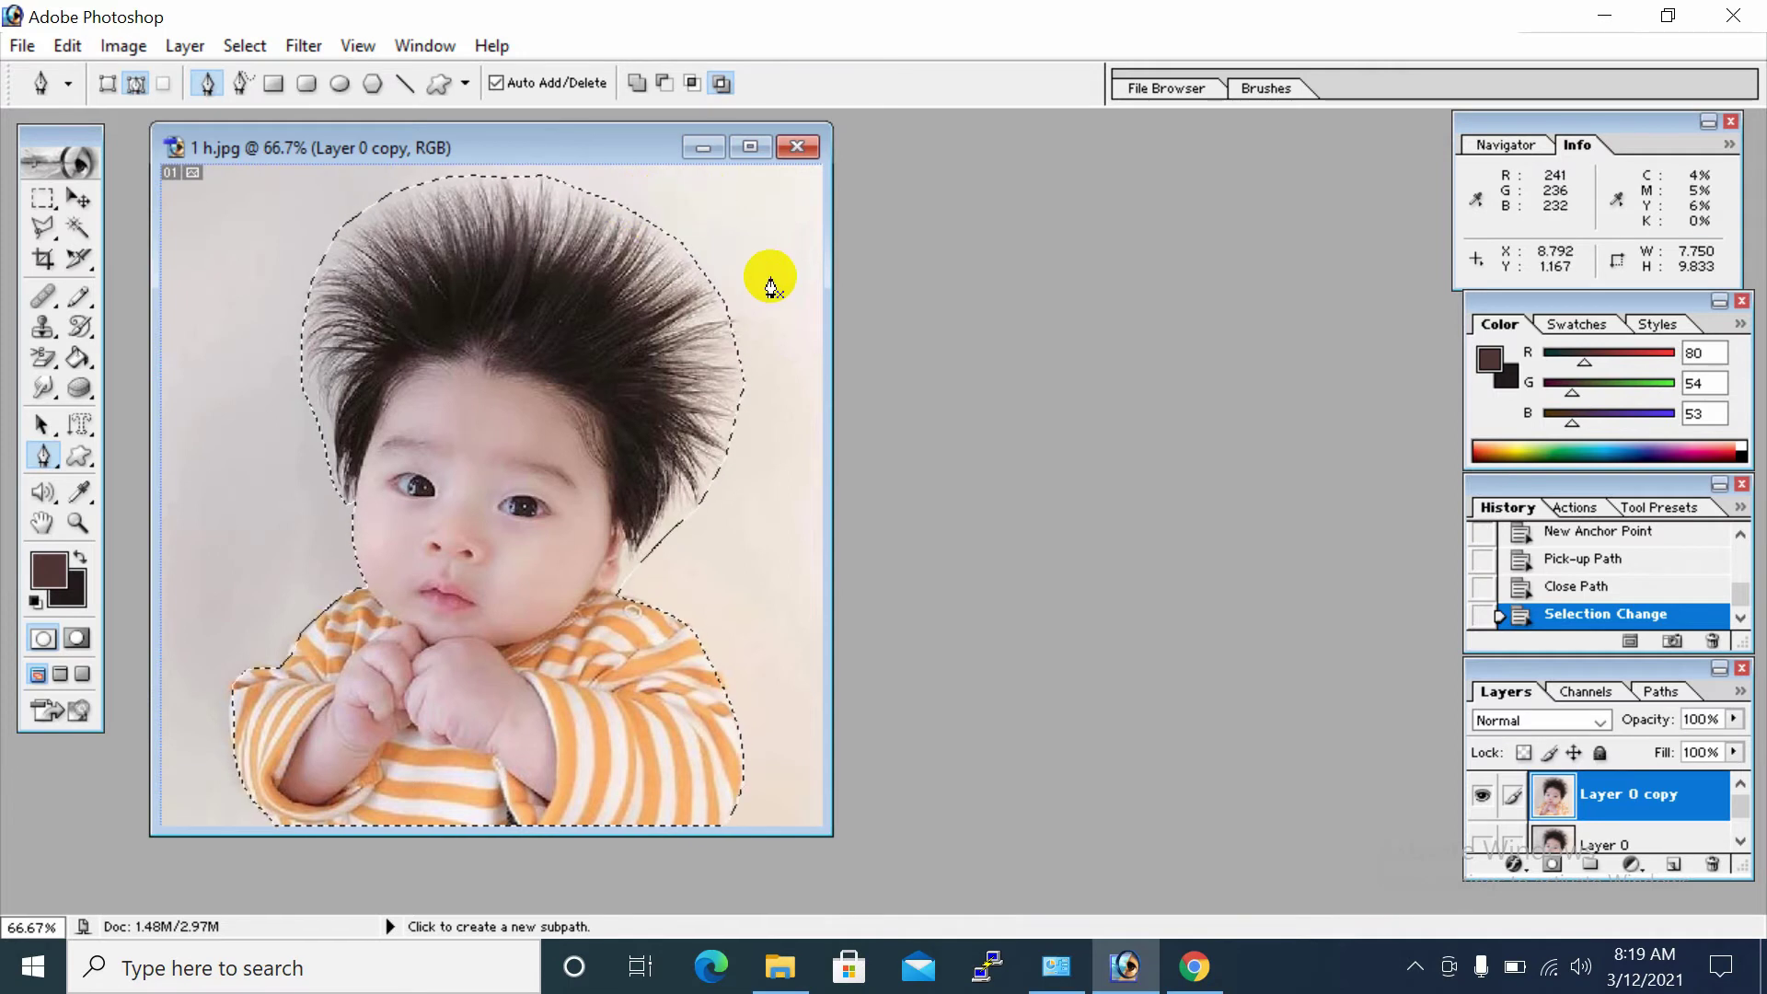
Invert the selection, delete the background around the baby, and deselect.
{"action": "left_click", "coordinate": [244, 47]}
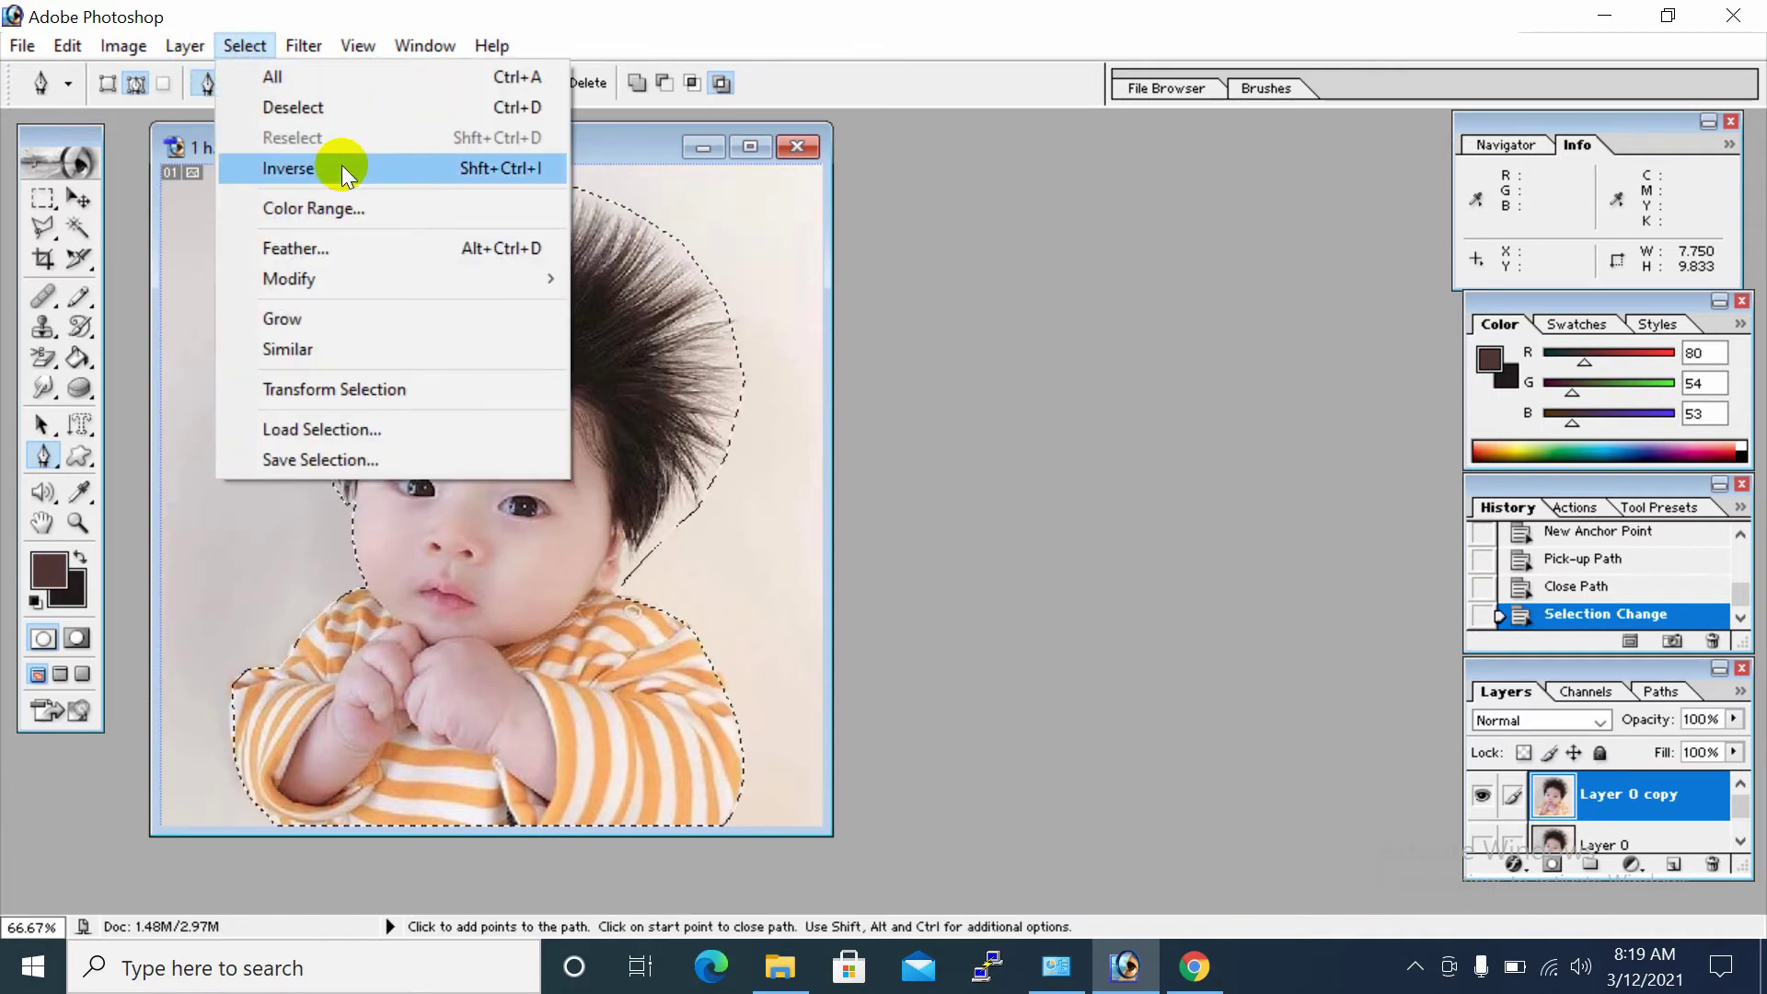
{"action": "left_click", "coordinate": [471, 169]}
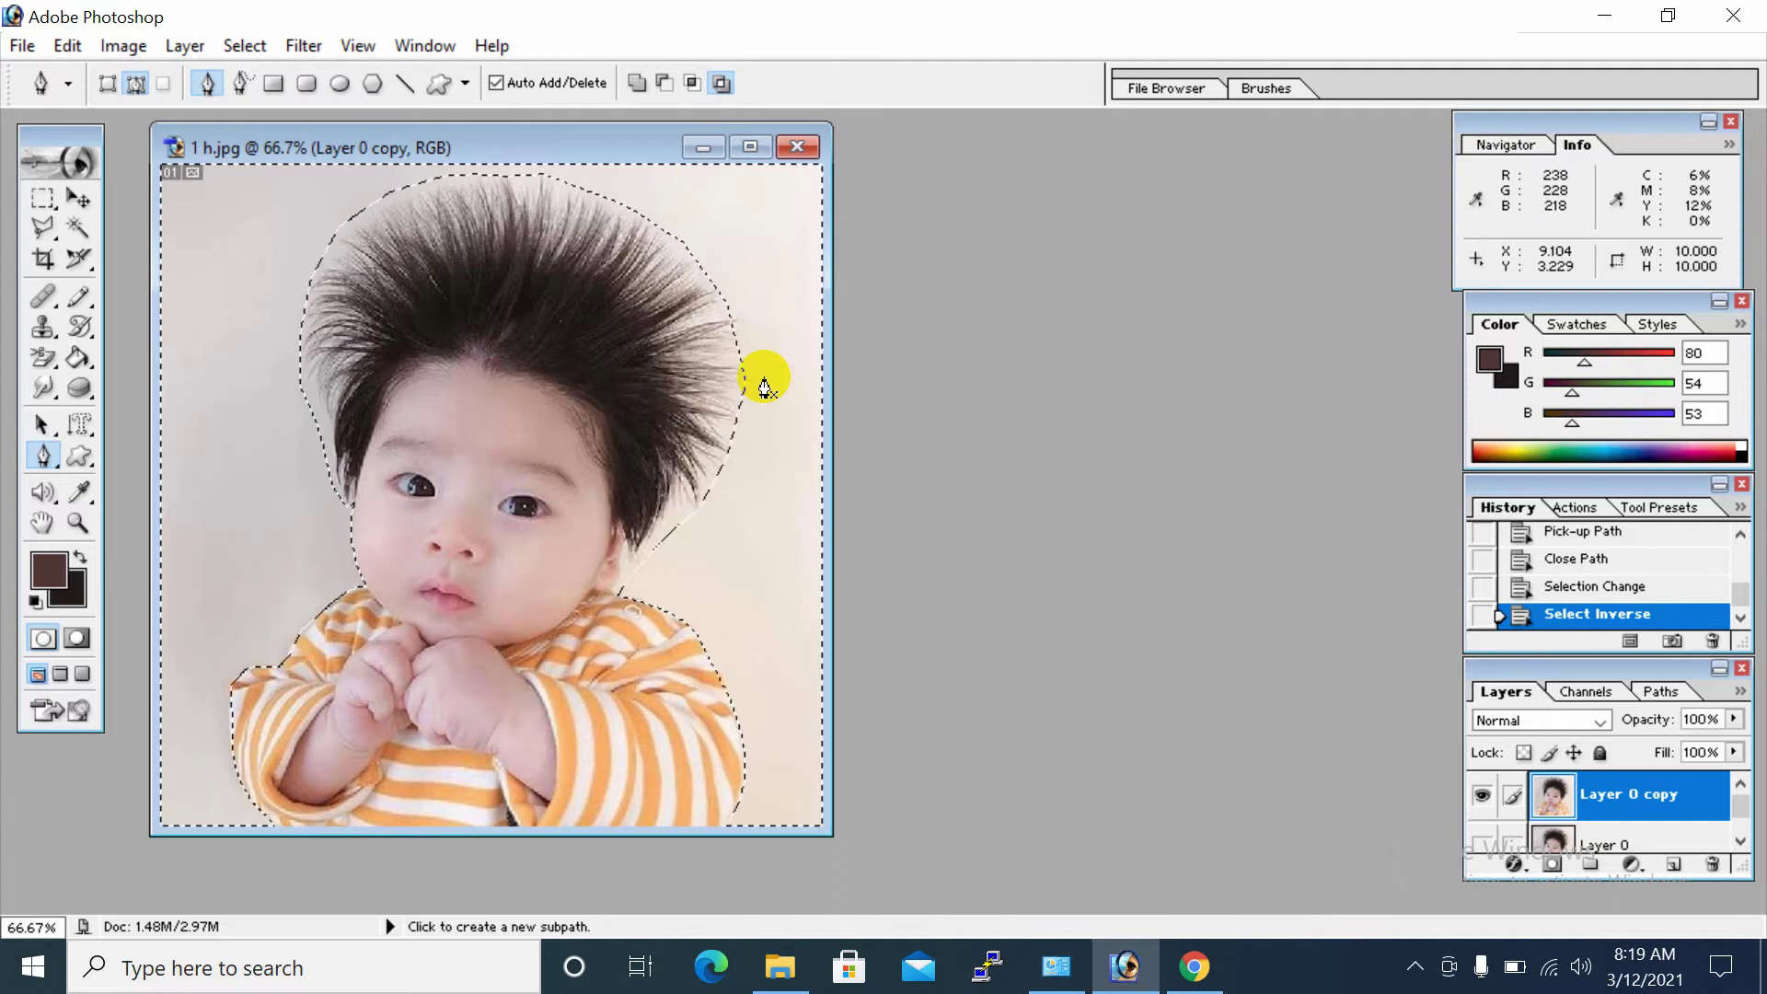
{"action": "key", "text": "BackSpace"}
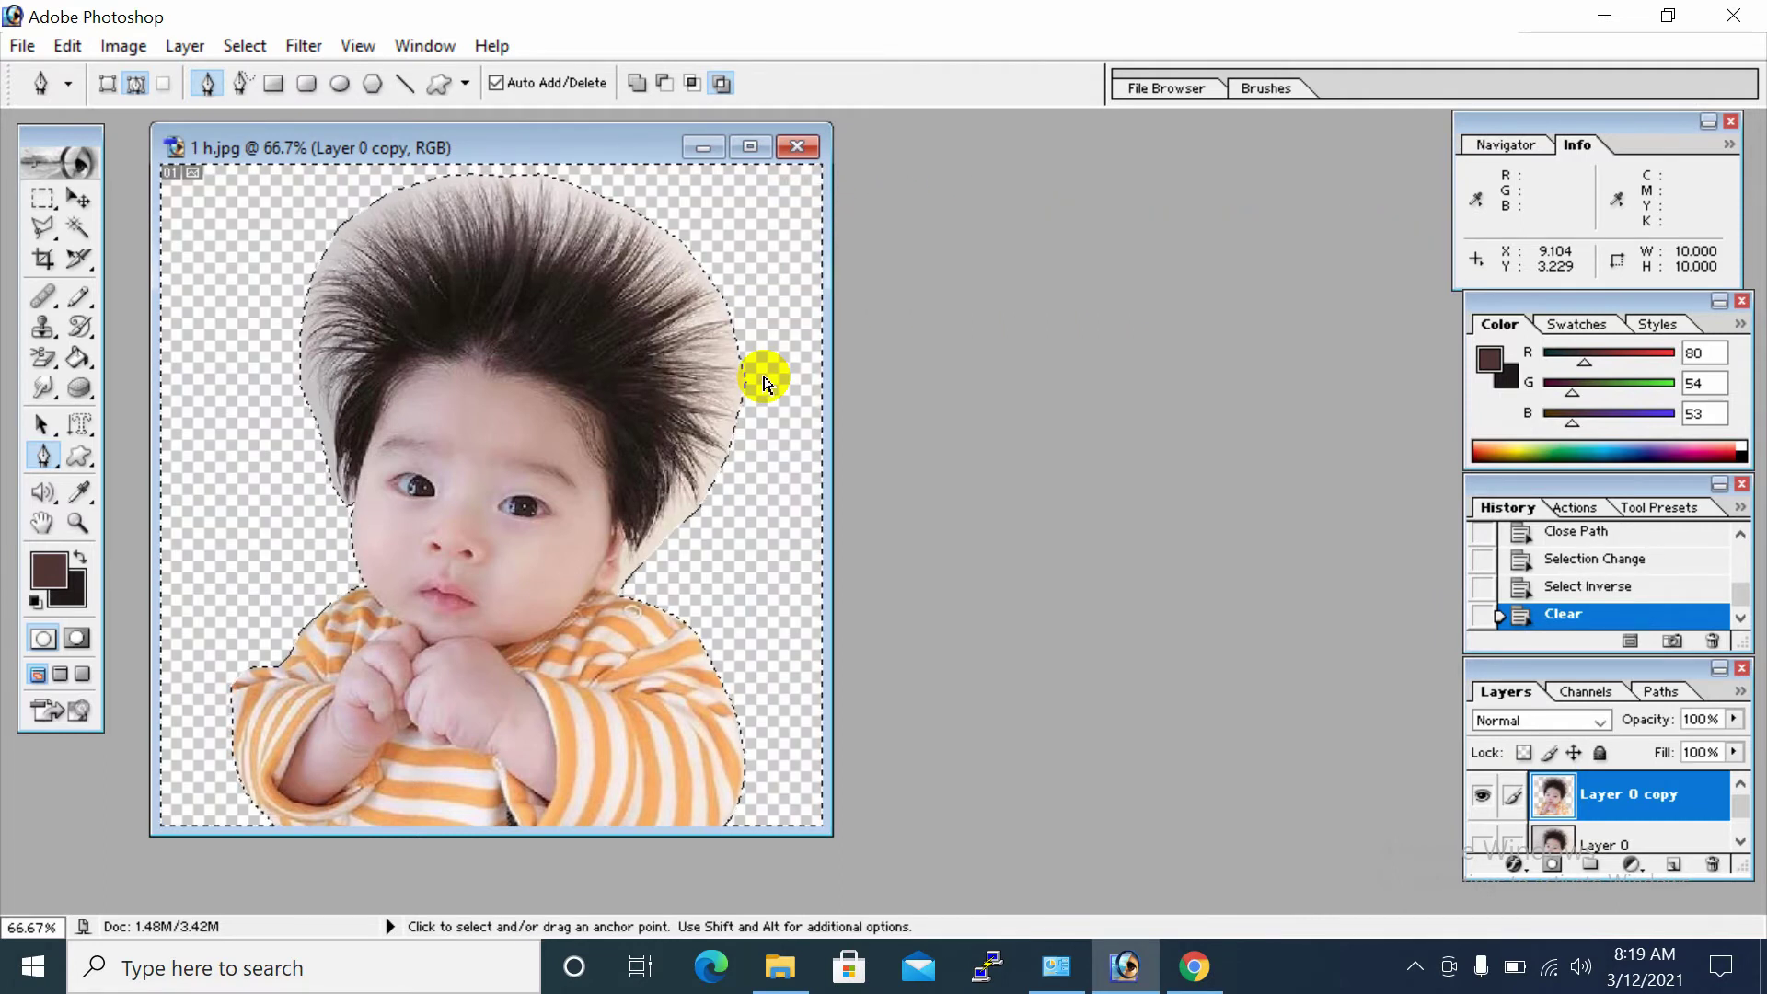
{"action": "key", "text": "ctrl+d"}
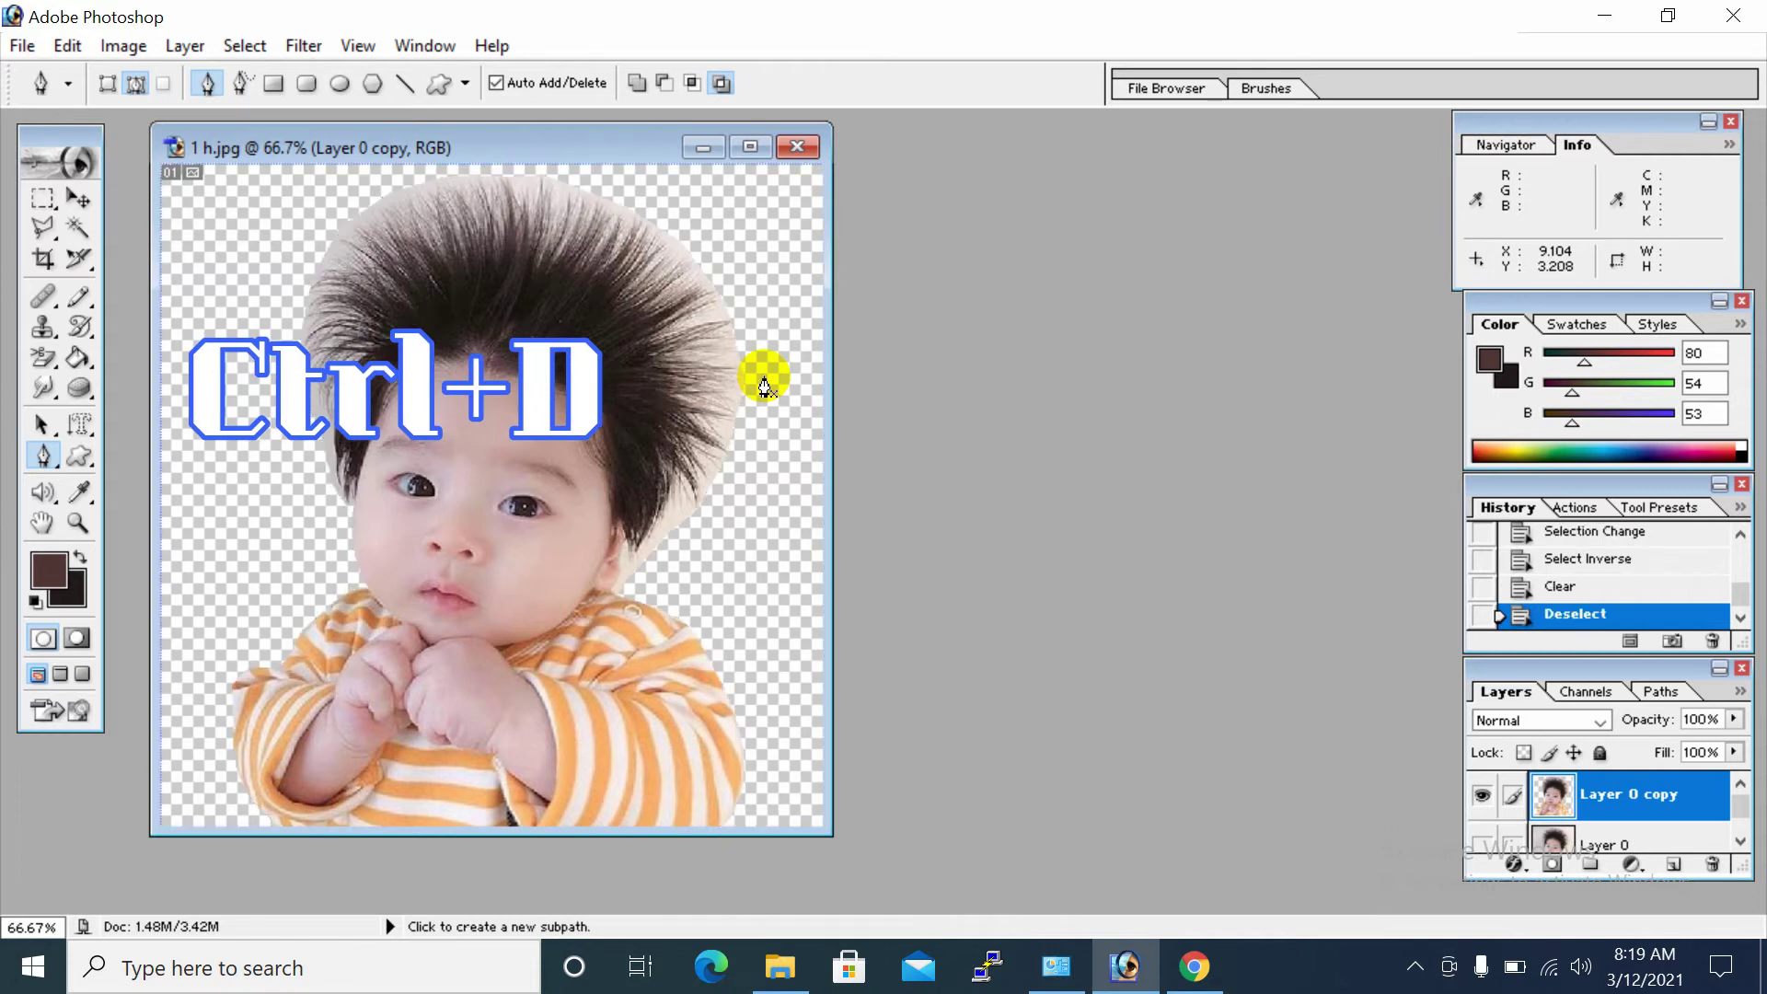
Start a new path at the cheek and run it up and across the hair's inner edge.
{"action": "left_click", "coordinate": [357, 504]}
{"action": "left_click", "coordinate": [355, 470]}
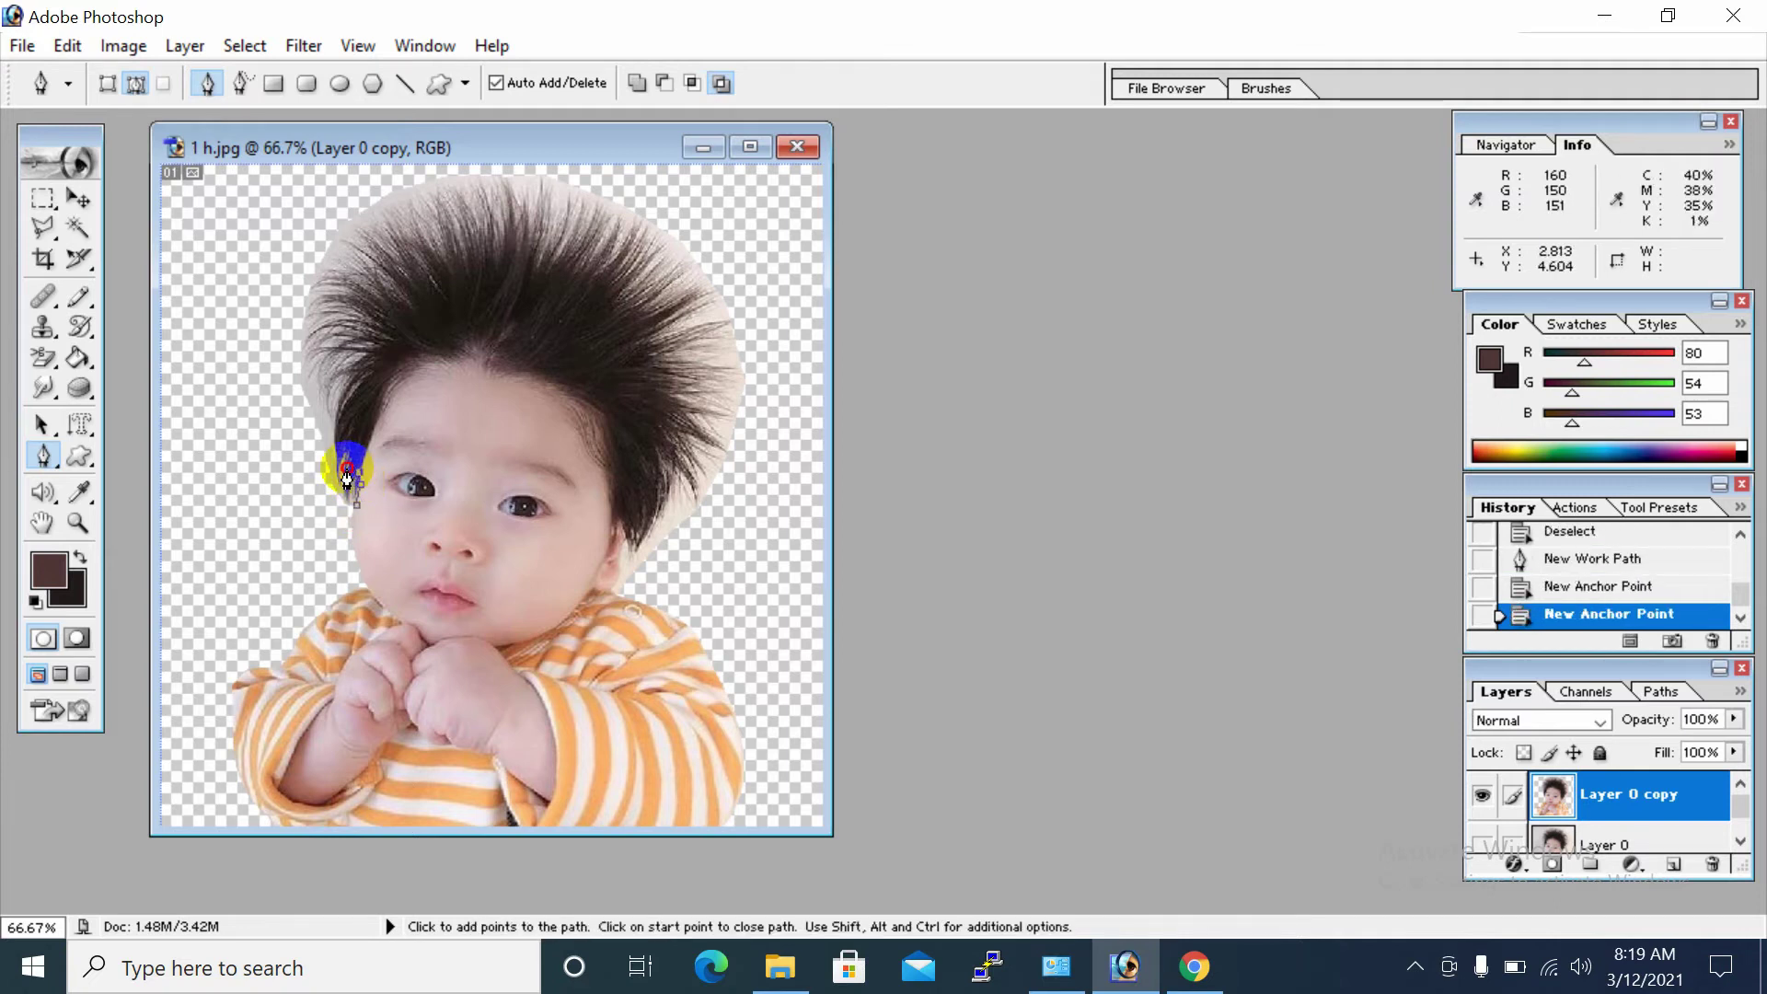
{"action": "left_click", "coordinate": [344, 445]}
{"action": "left_click", "coordinate": [344, 412]}
{"action": "left_click", "coordinate": [367, 372]}
{"action": "left_click", "coordinate": [403, 314]}
{"action": "left_click", "coordinate": [444, 286]}
{"action": "left_click", "coordinate": [475, 269]}
{"action": "left_click", "coordinate": [537, 273]}
{"action": "left_click", "coordinate": [590, 293]}
{"action": "left_click", "coordinate": [634, 353]}
{"action": "left_click", "coordinate": [642, 367]}
Carry the path down the hair's right side to the neck, then curve back out right.
{"action": "left_click", "coordinate": [656, 417]}
{"action": "left_click", "coordinate": [644, 522]}
{"action": "left_click", "coordinate": [631, 553]}
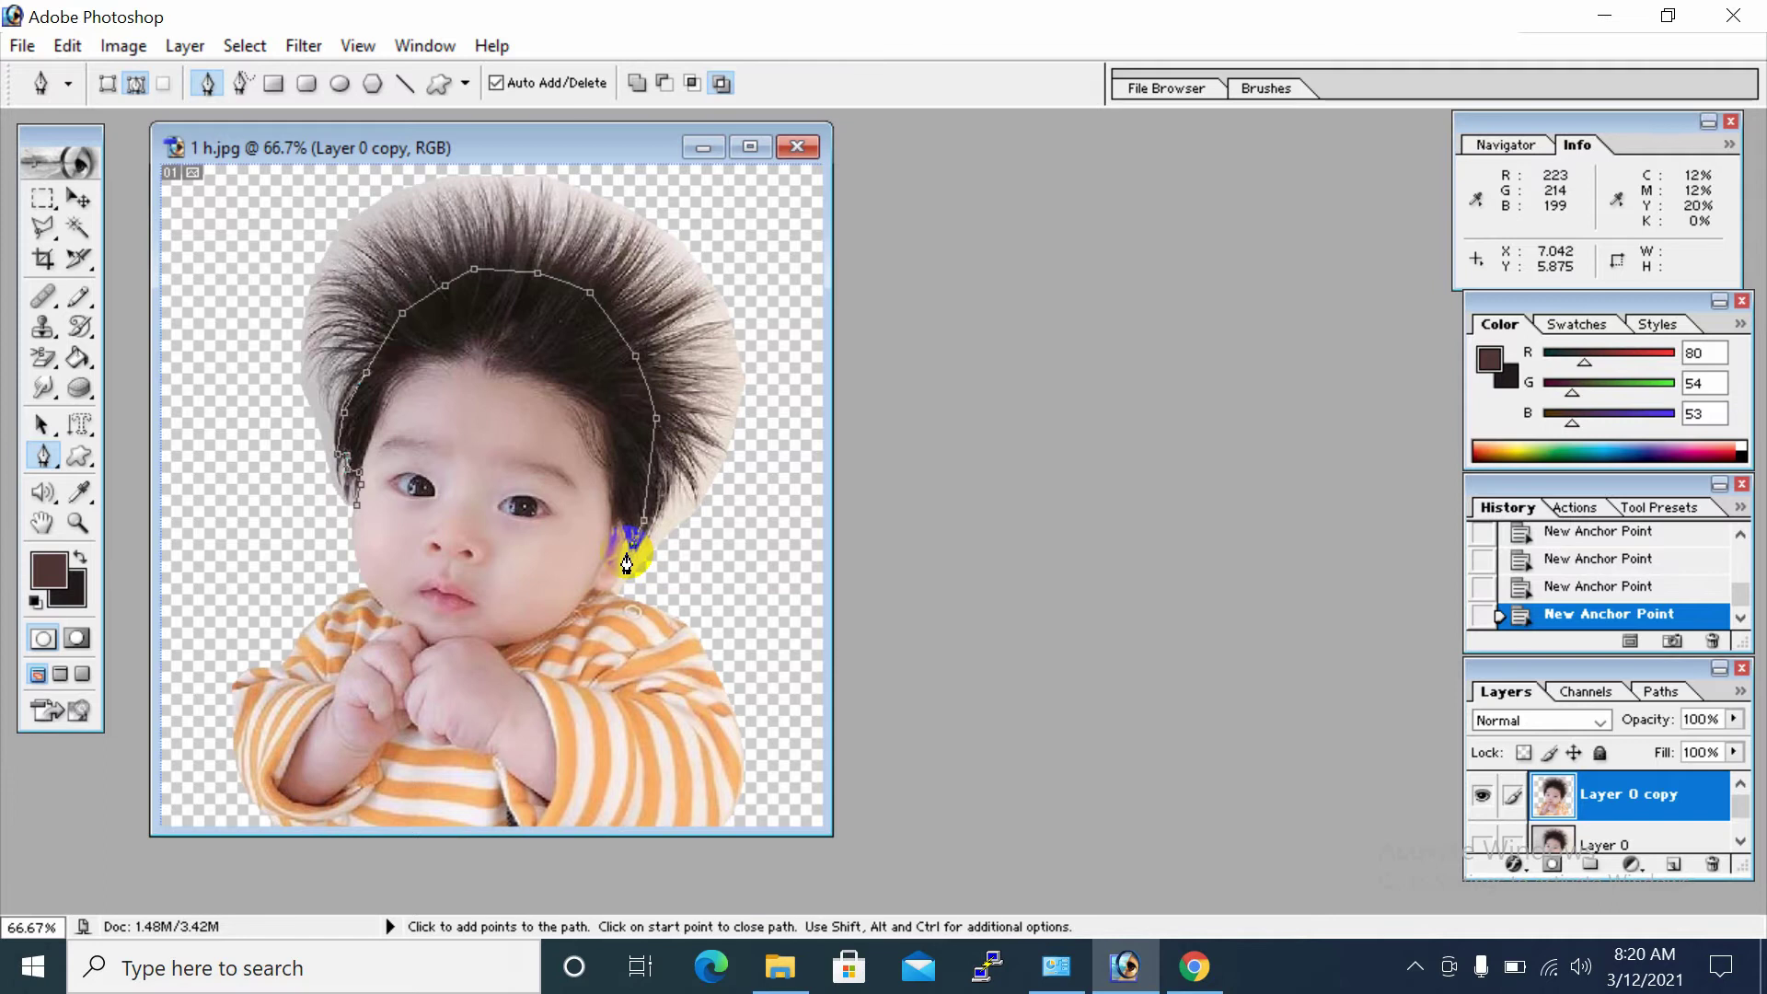
{"action": "left_click", "coordinate": [621, 585]}
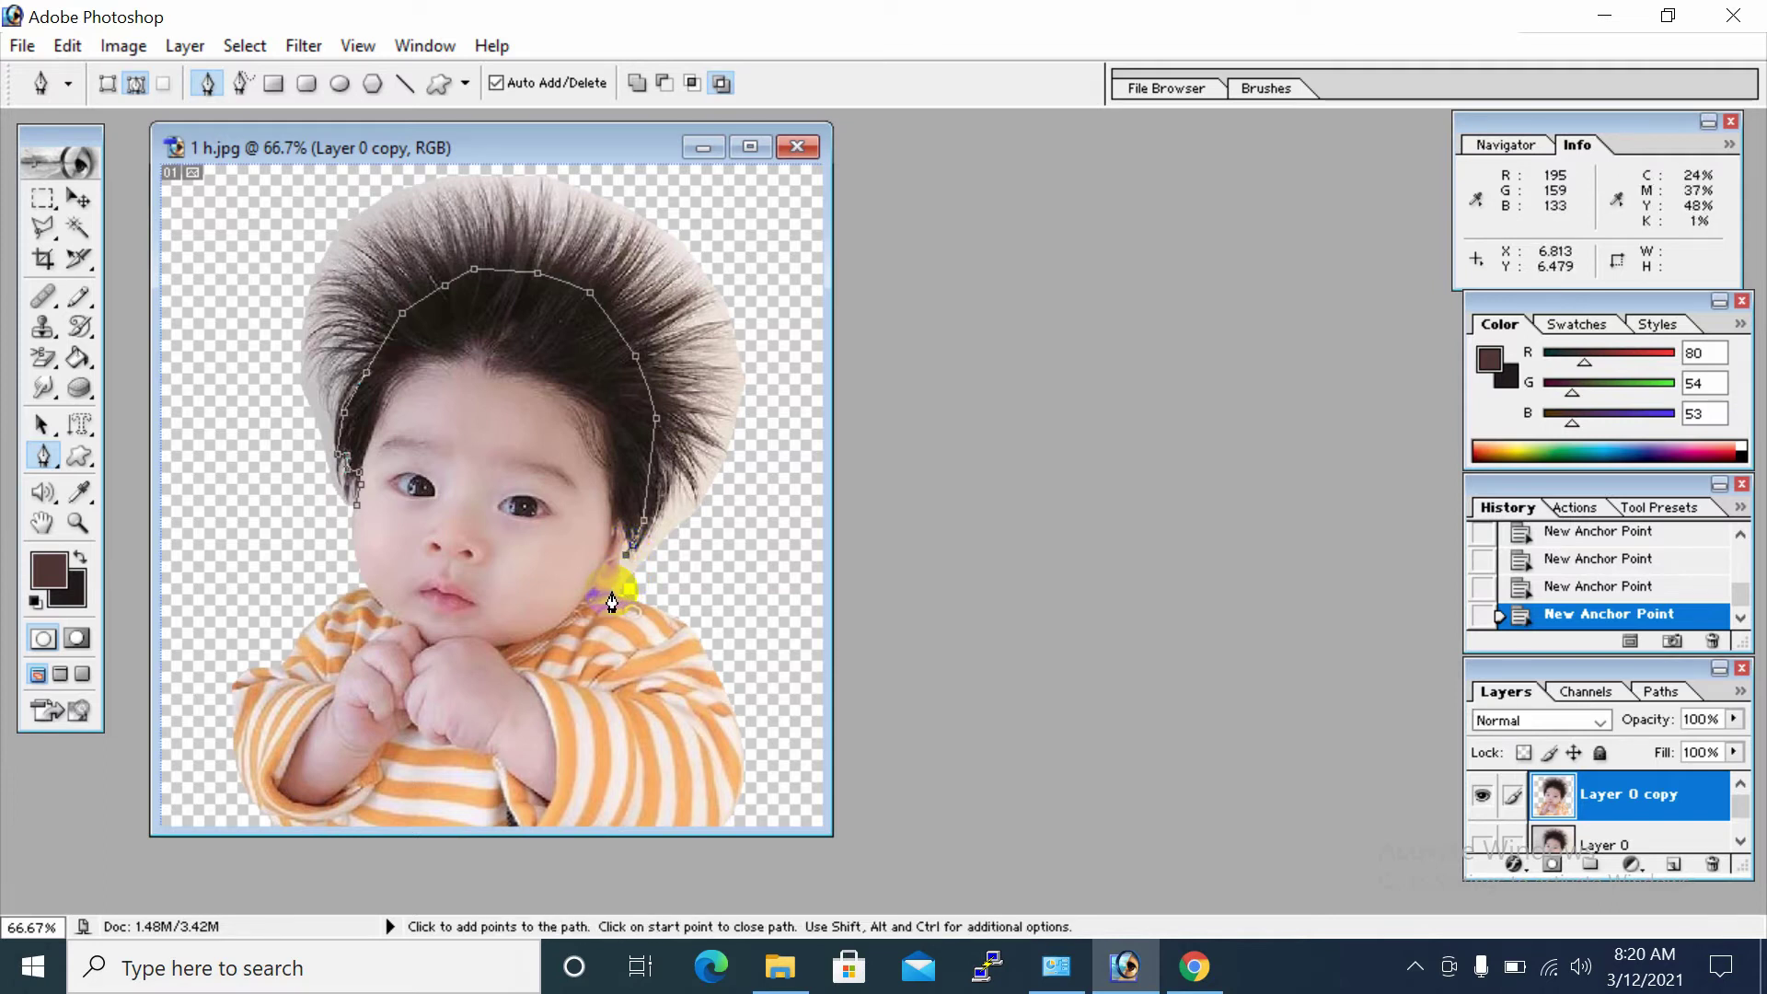
{"action": "left_click", "coordinate": [611, 594]}
{"action": "left_click", "coordinate": [698, 513]}
{"action": "left_click_drag", "start_coordinate": [745, 364], "coordinate": [730, 311]}
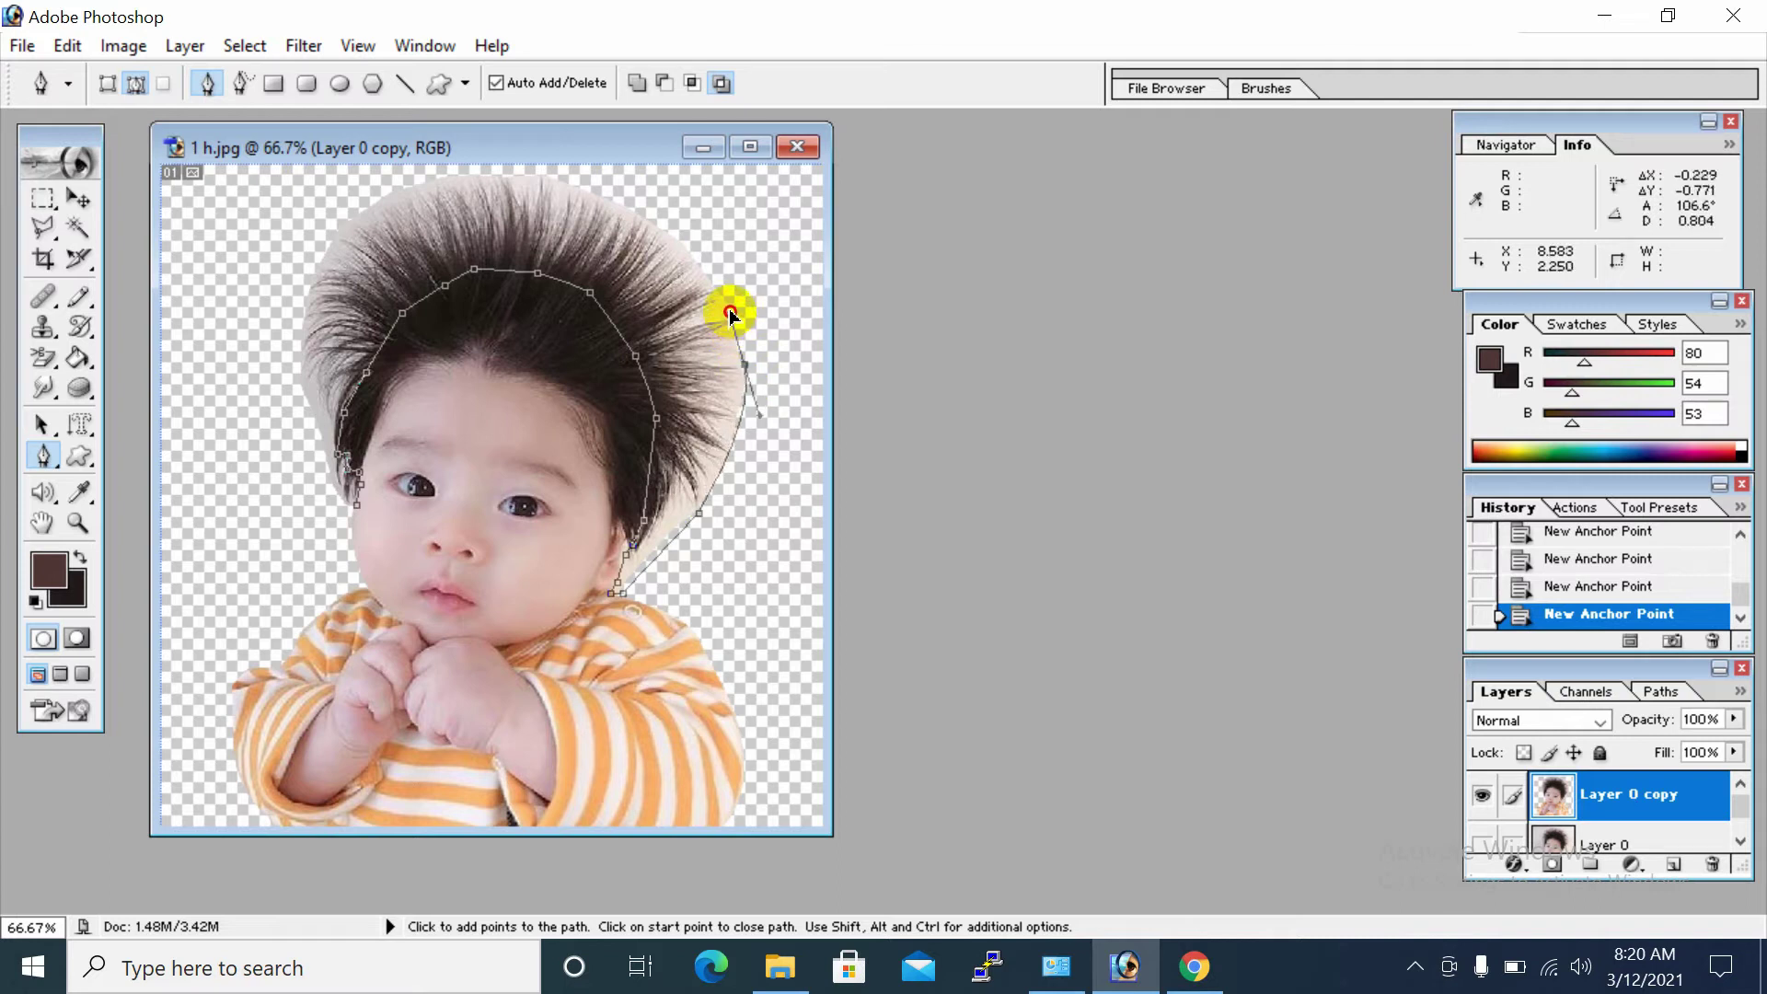
{"action": "left_click", "coordinate": [745, 367], "text": "alt"}
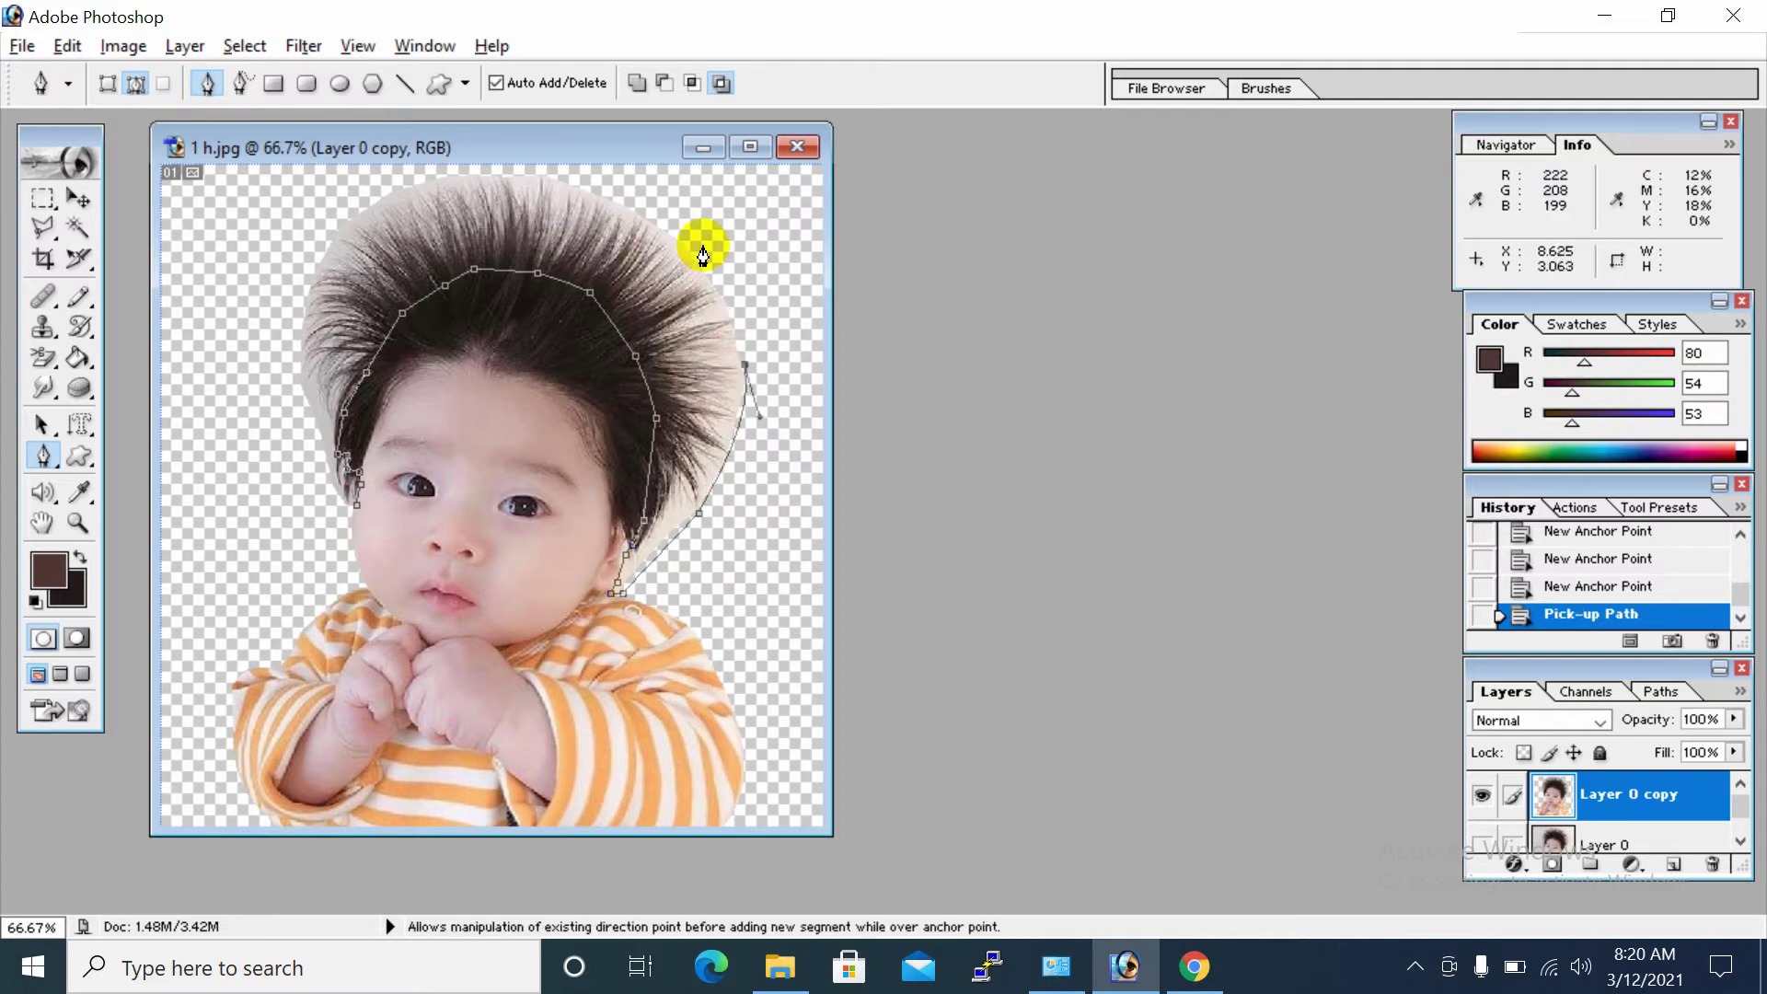
Trace the hair's outer edge over the top and down the left side toward the cheek.
{"action": "left_click", "coordinate": [667, 230]}
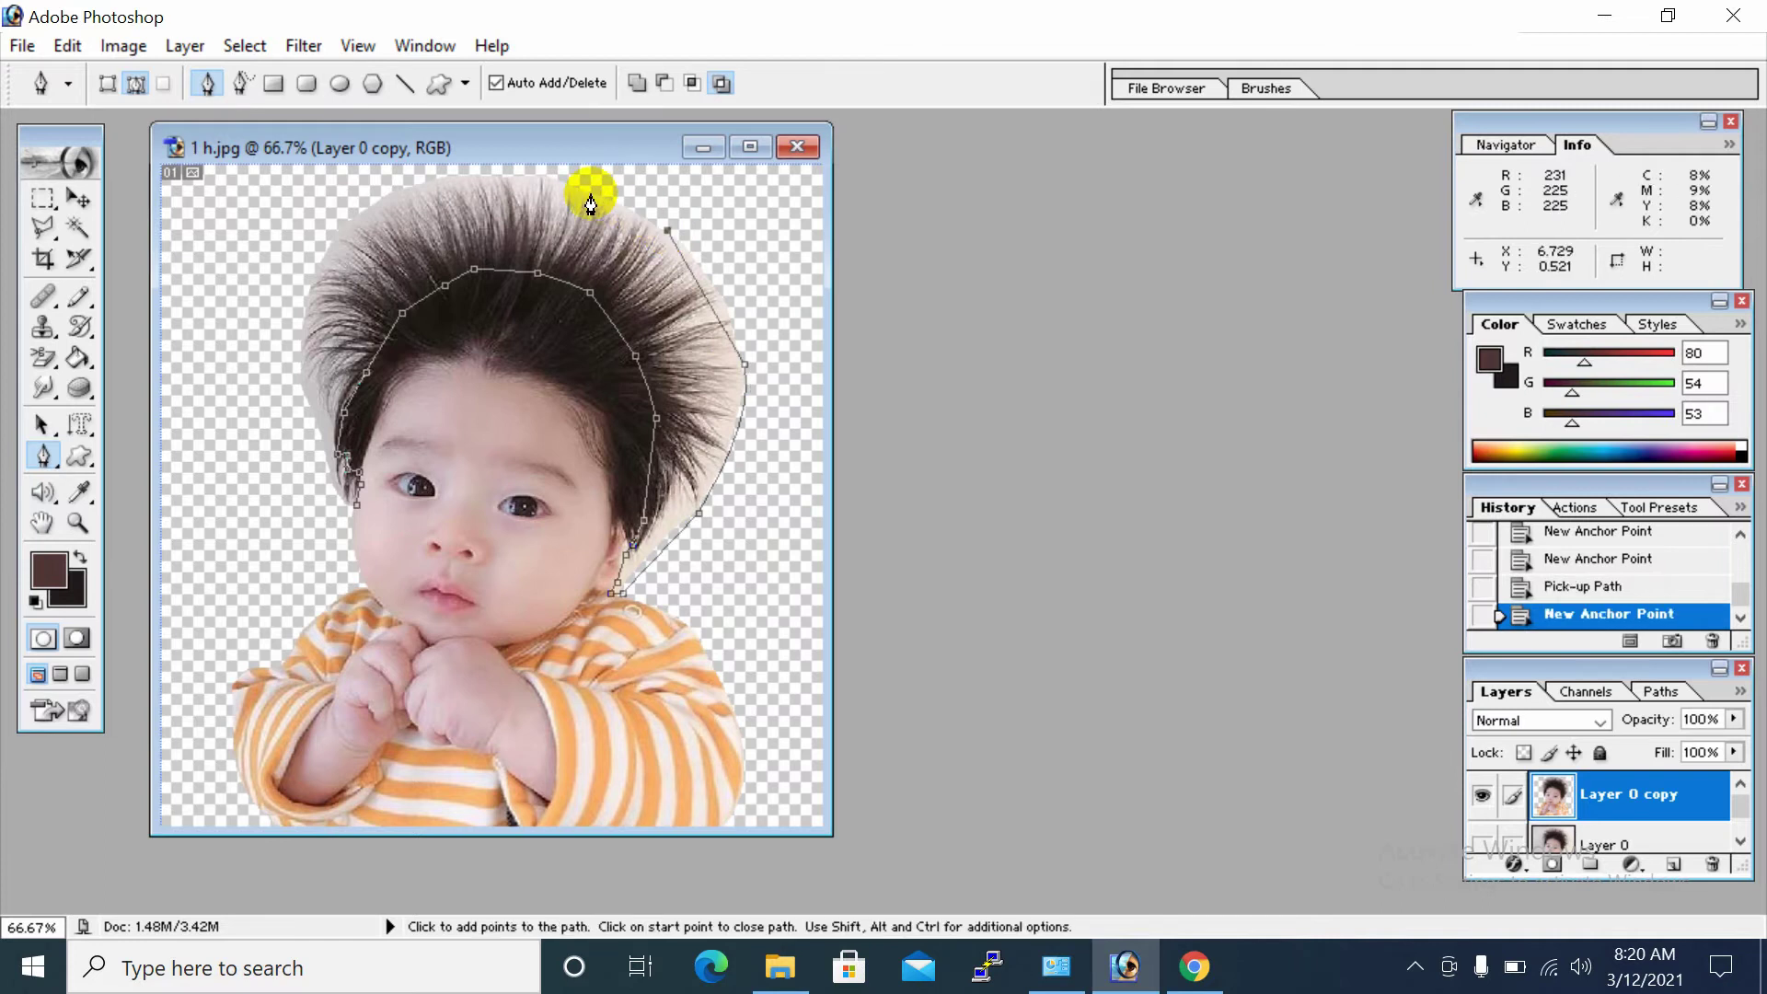
{"action": "key", "text": "ctrl+z"}
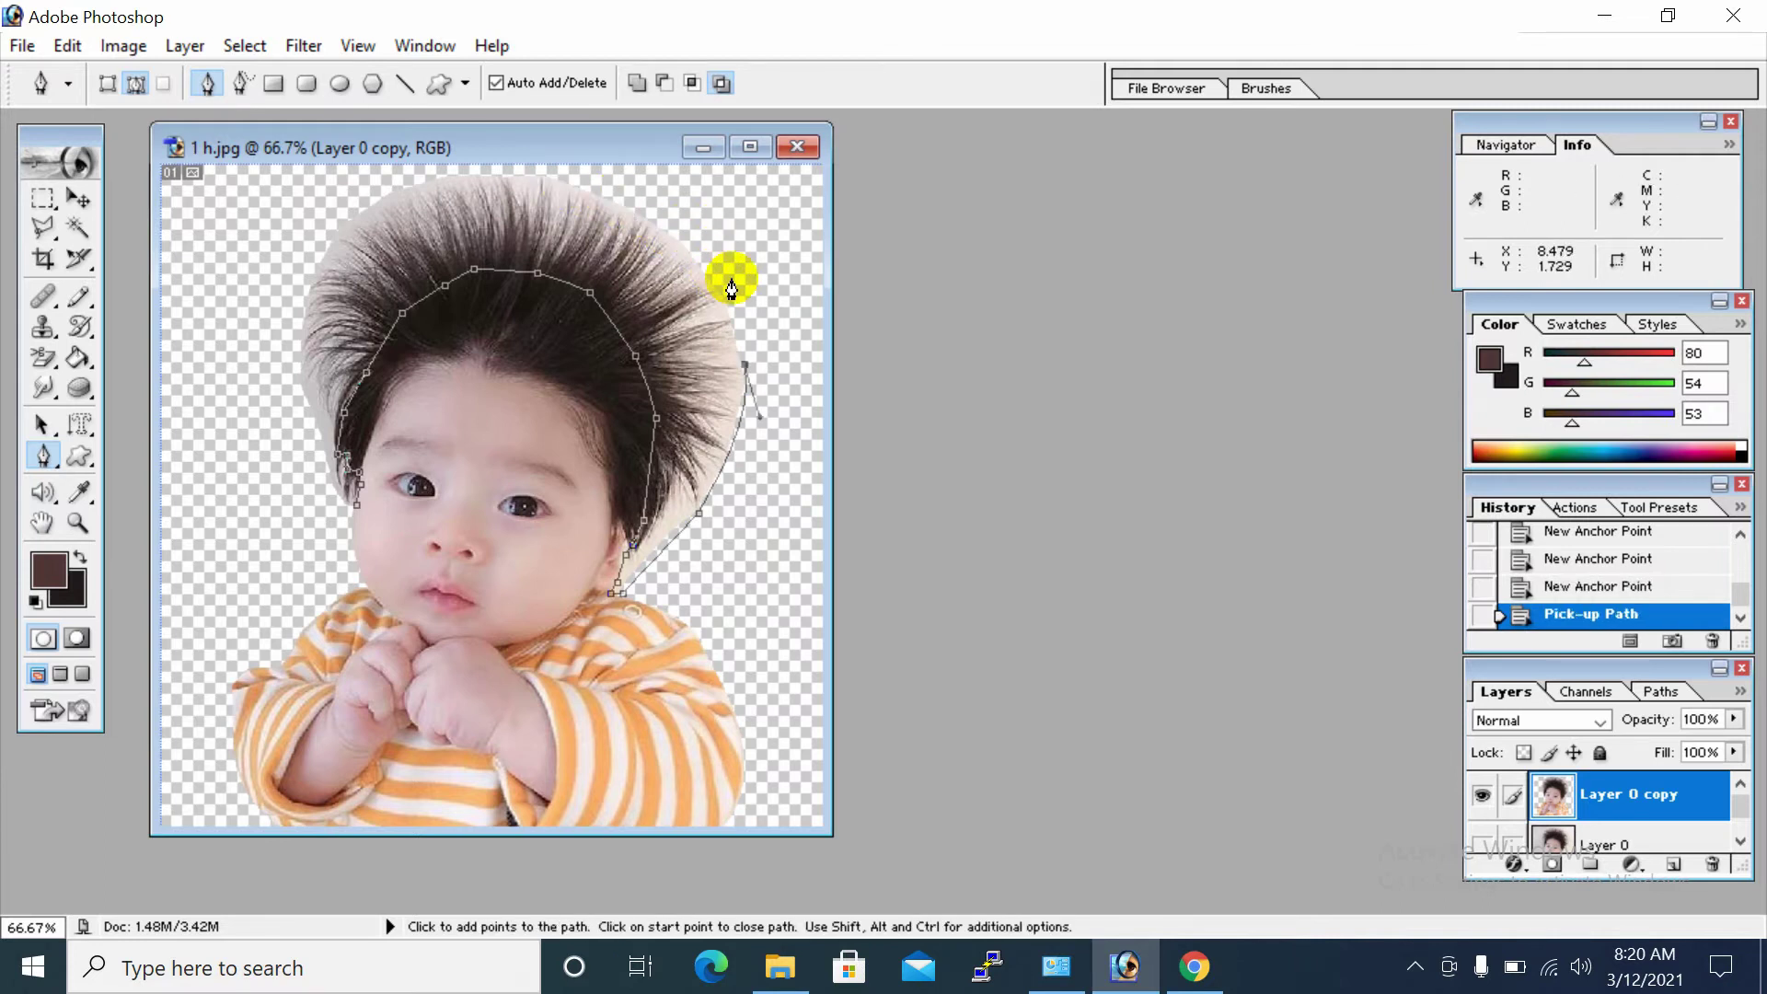
{"action": "left_click", "coordinate": [722, 281]}
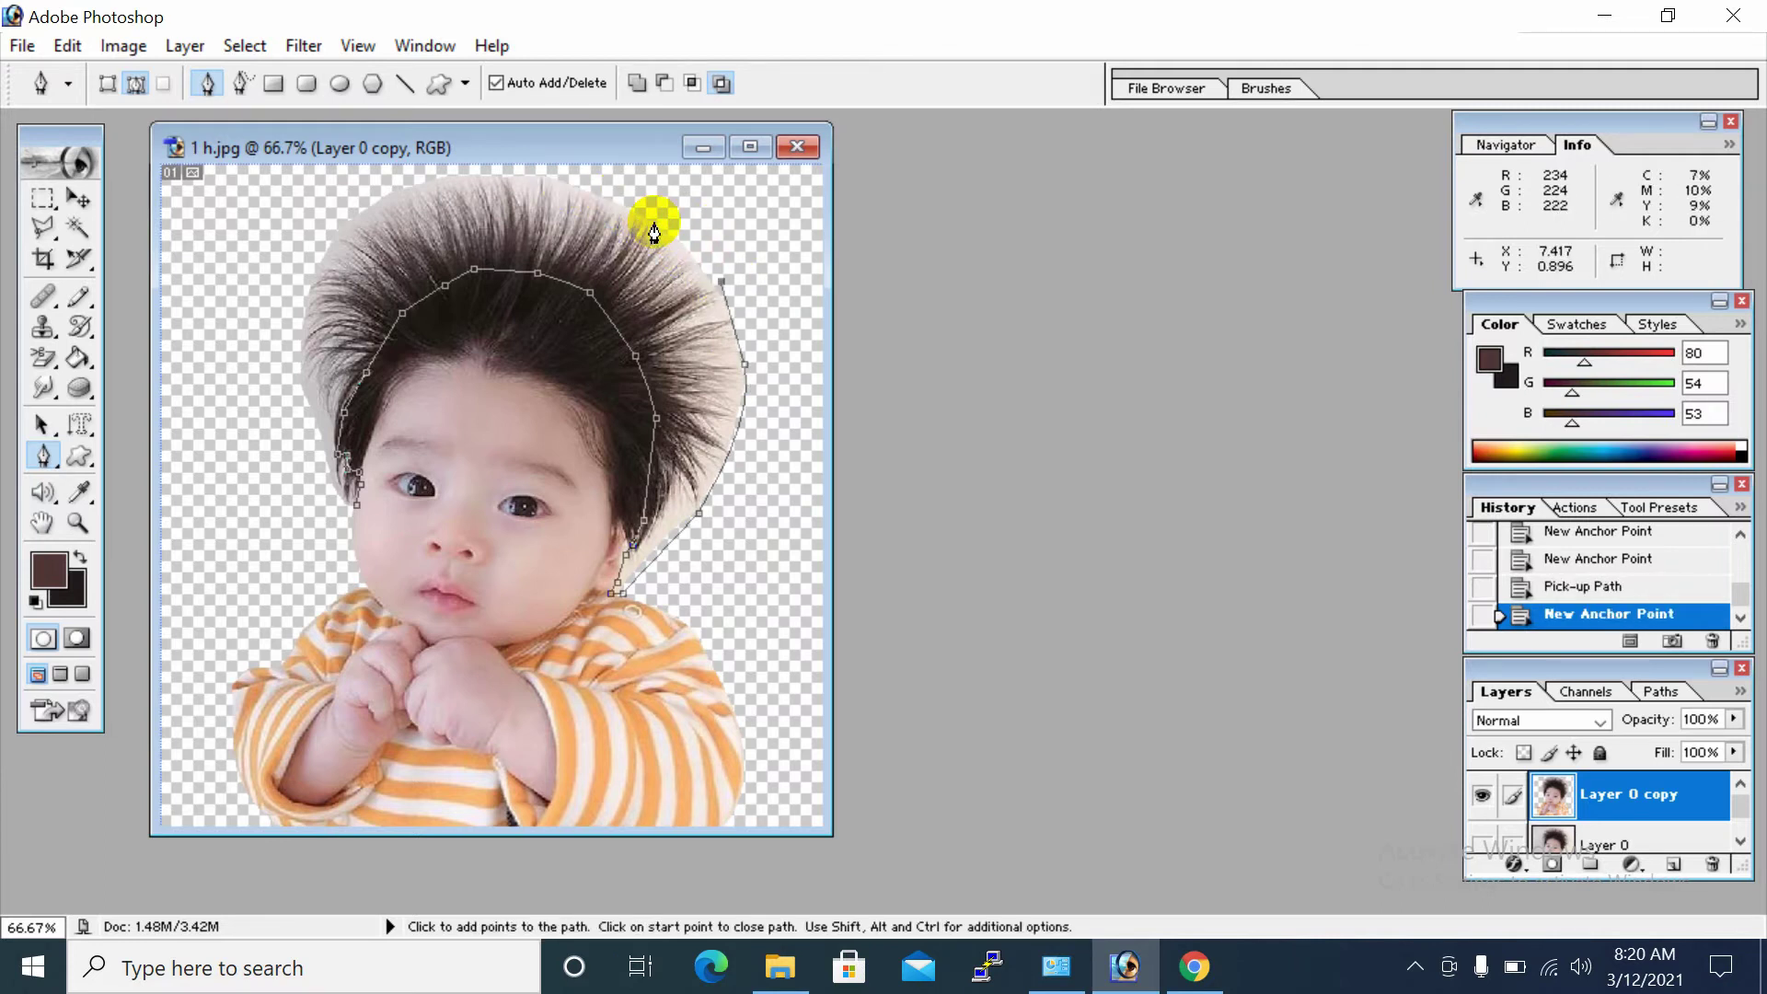
{"action": "left_click", "coordinate": [652, 216]}
{"action": "left_click", "coordinate": [590, 183]}
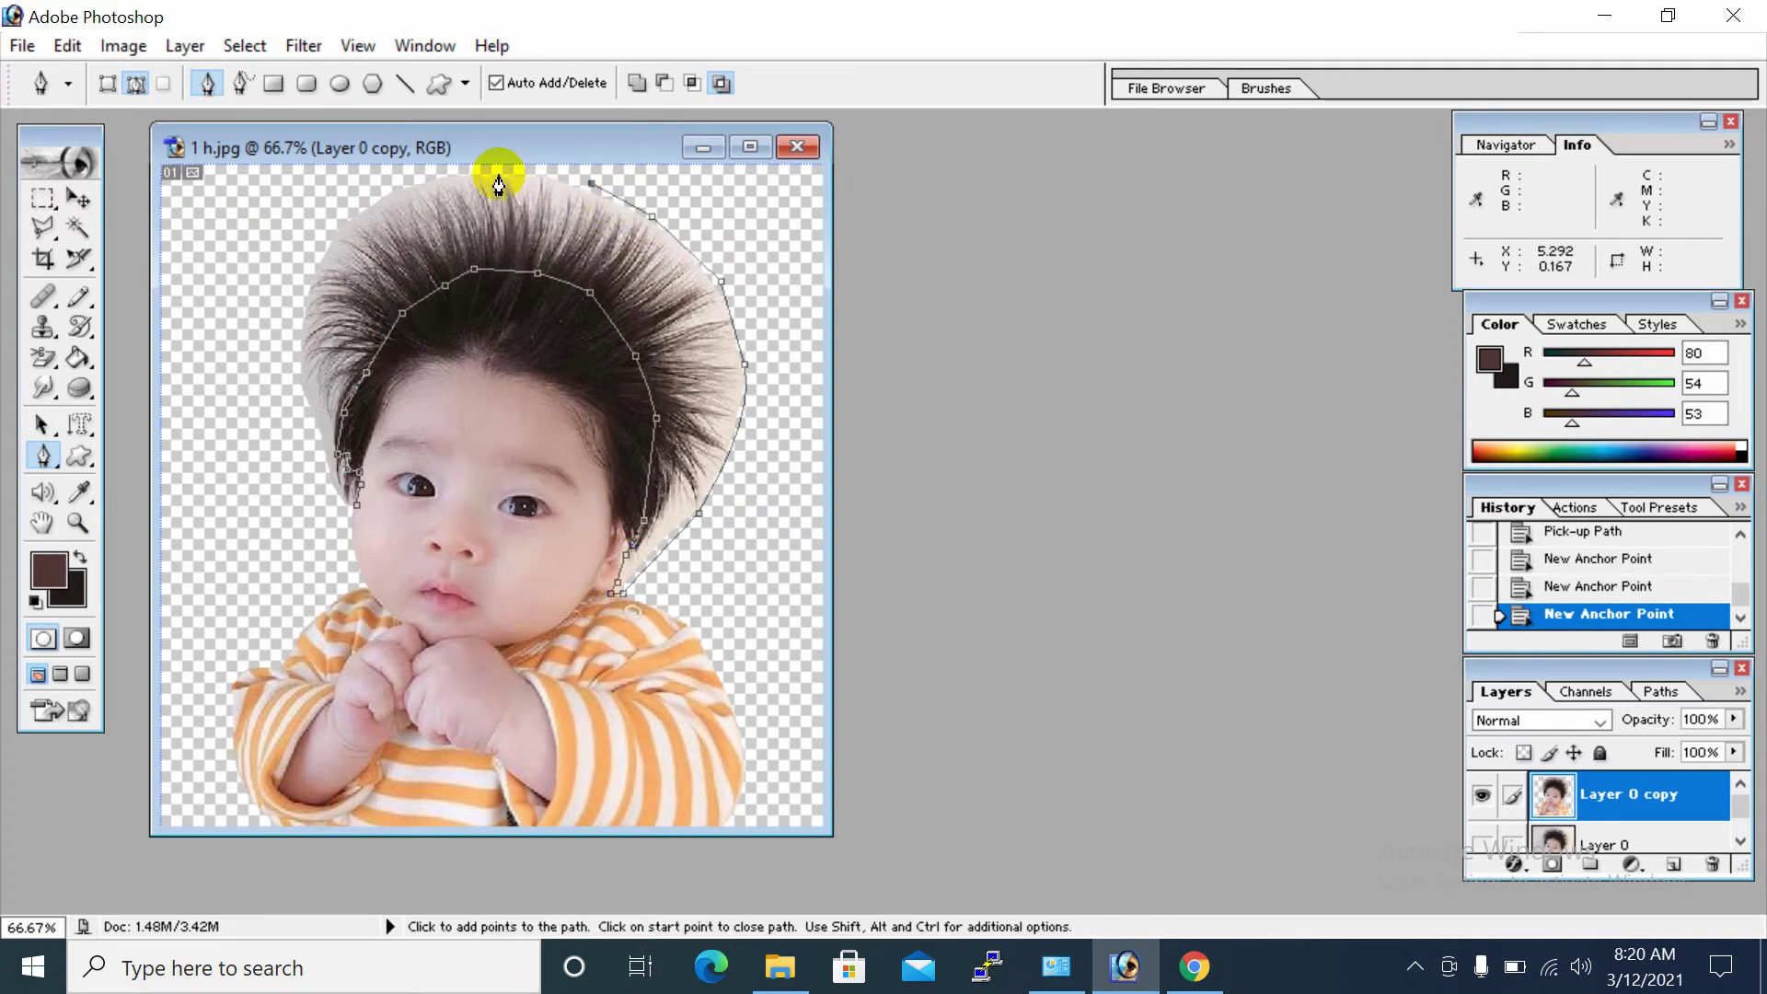
{"action": "left_click", "coordinate": [483, 168]}
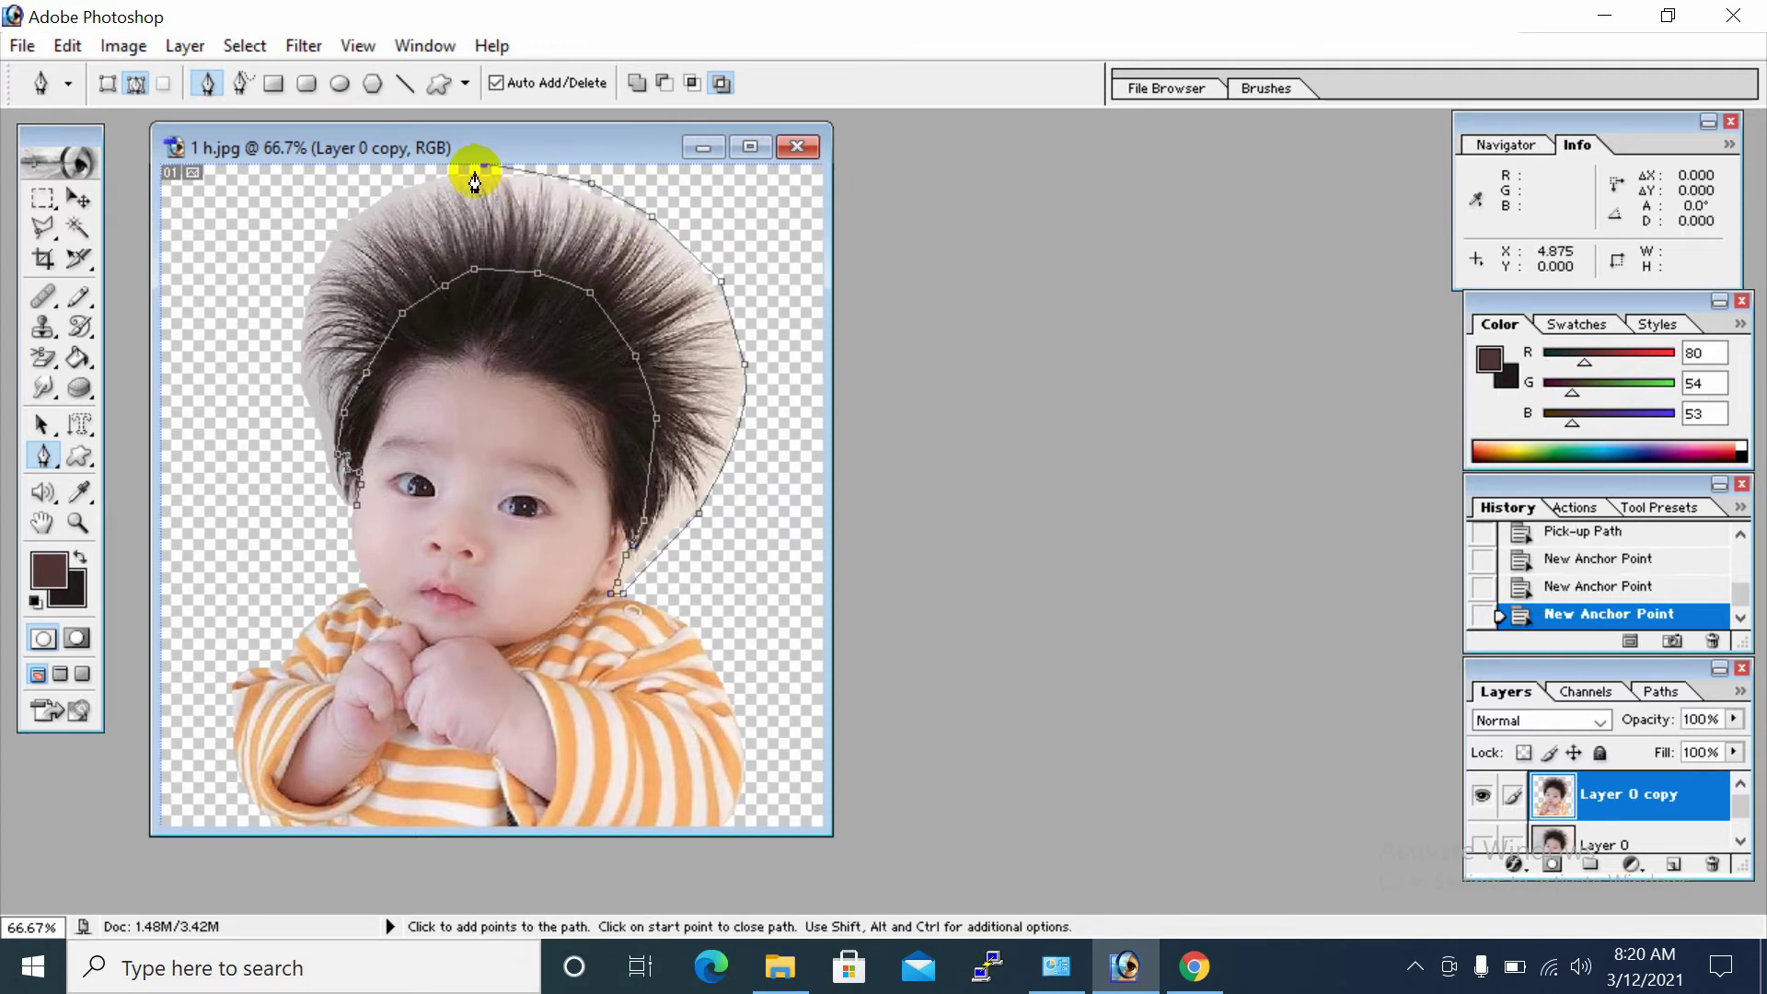
{"action": "left_click", "coordinate": [397, 177]}
{"action": "left_click", "coordinate": [316, 242]}
{"action": "left_click", "coordinate": [290, 322]}
{"action": "left_click", "coordinate": [296, 403]}
{"action": "left_click", "coordinate": [320, 471]}
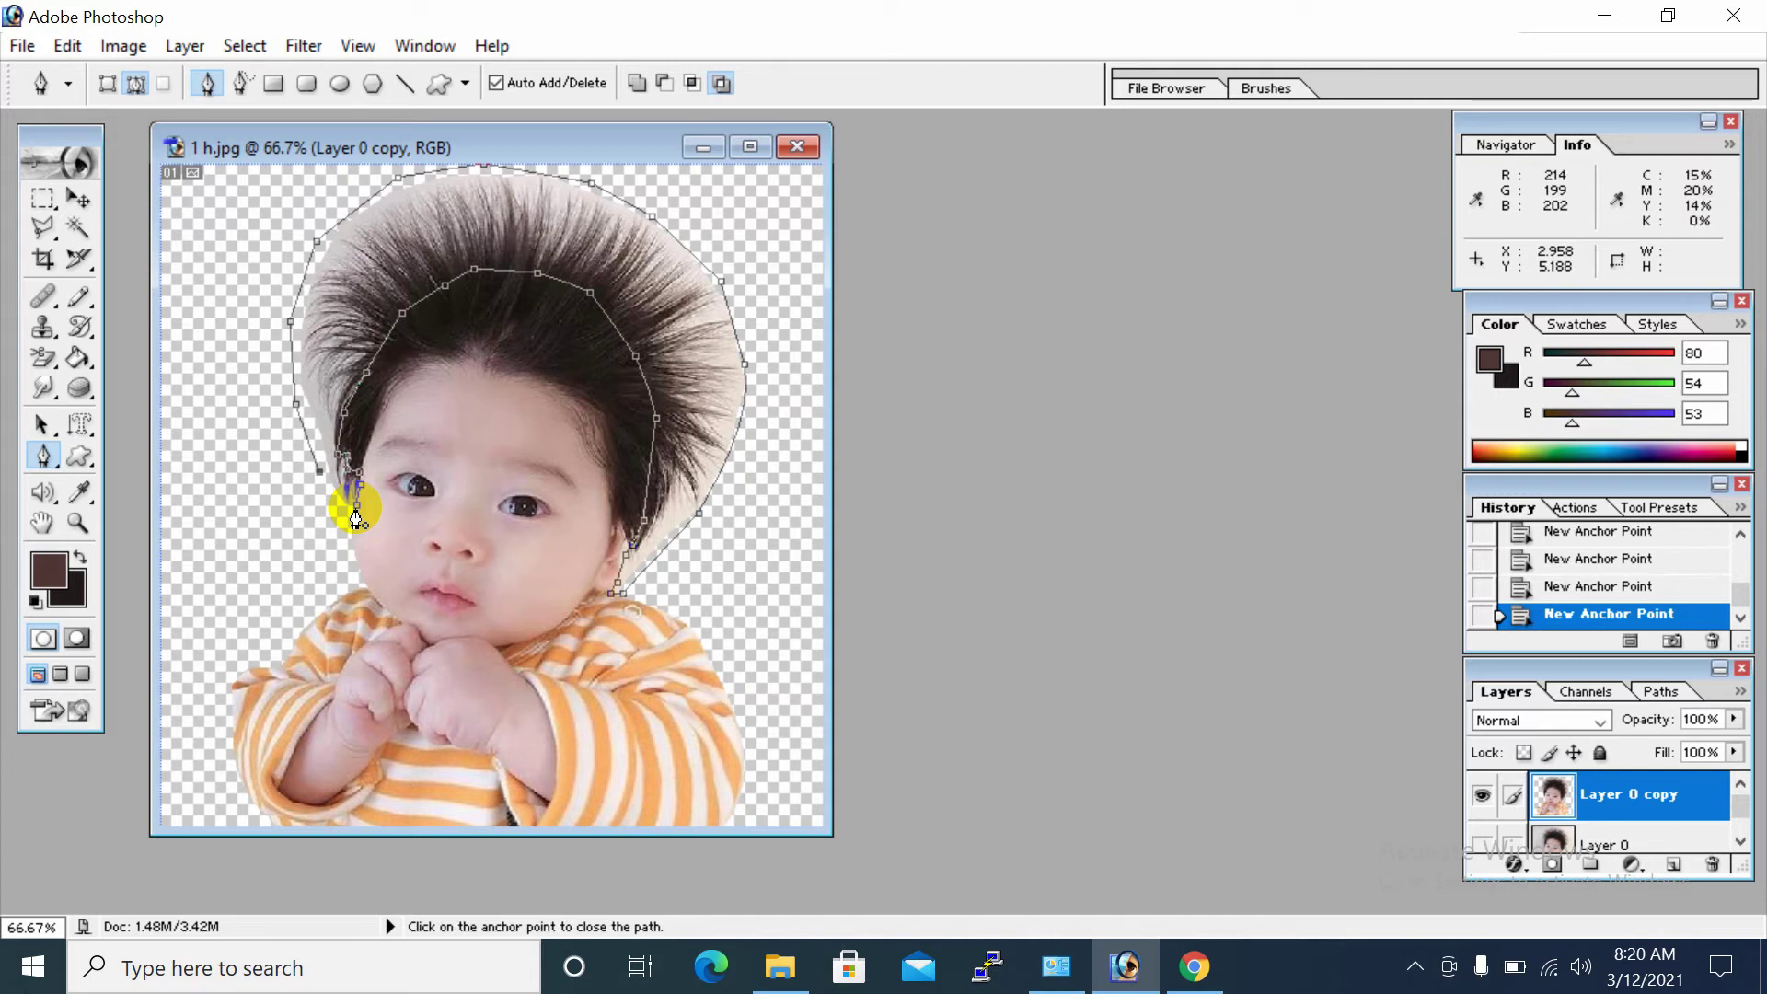
Close the hair-fringe path and convert it to a selection with 0 feather radius.
{"action": "left_click", "coordinate": [353, 502]}
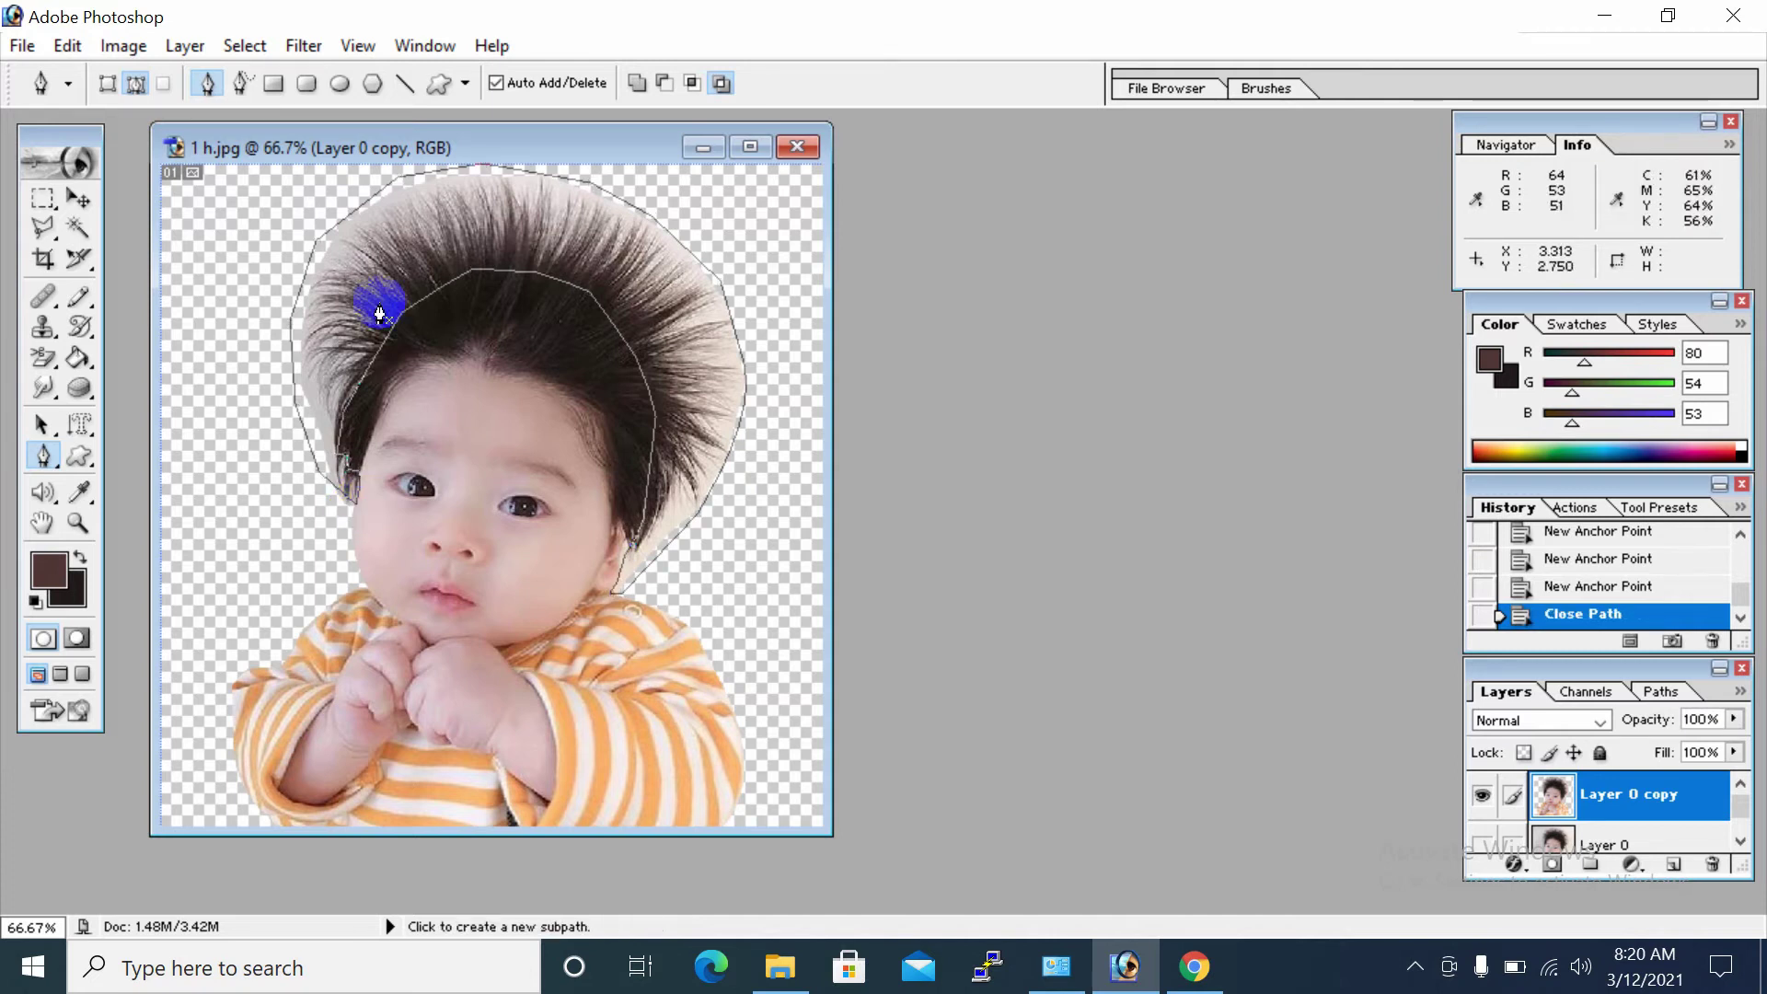
{"action": "right_click", "coordinate": [382, 271]}
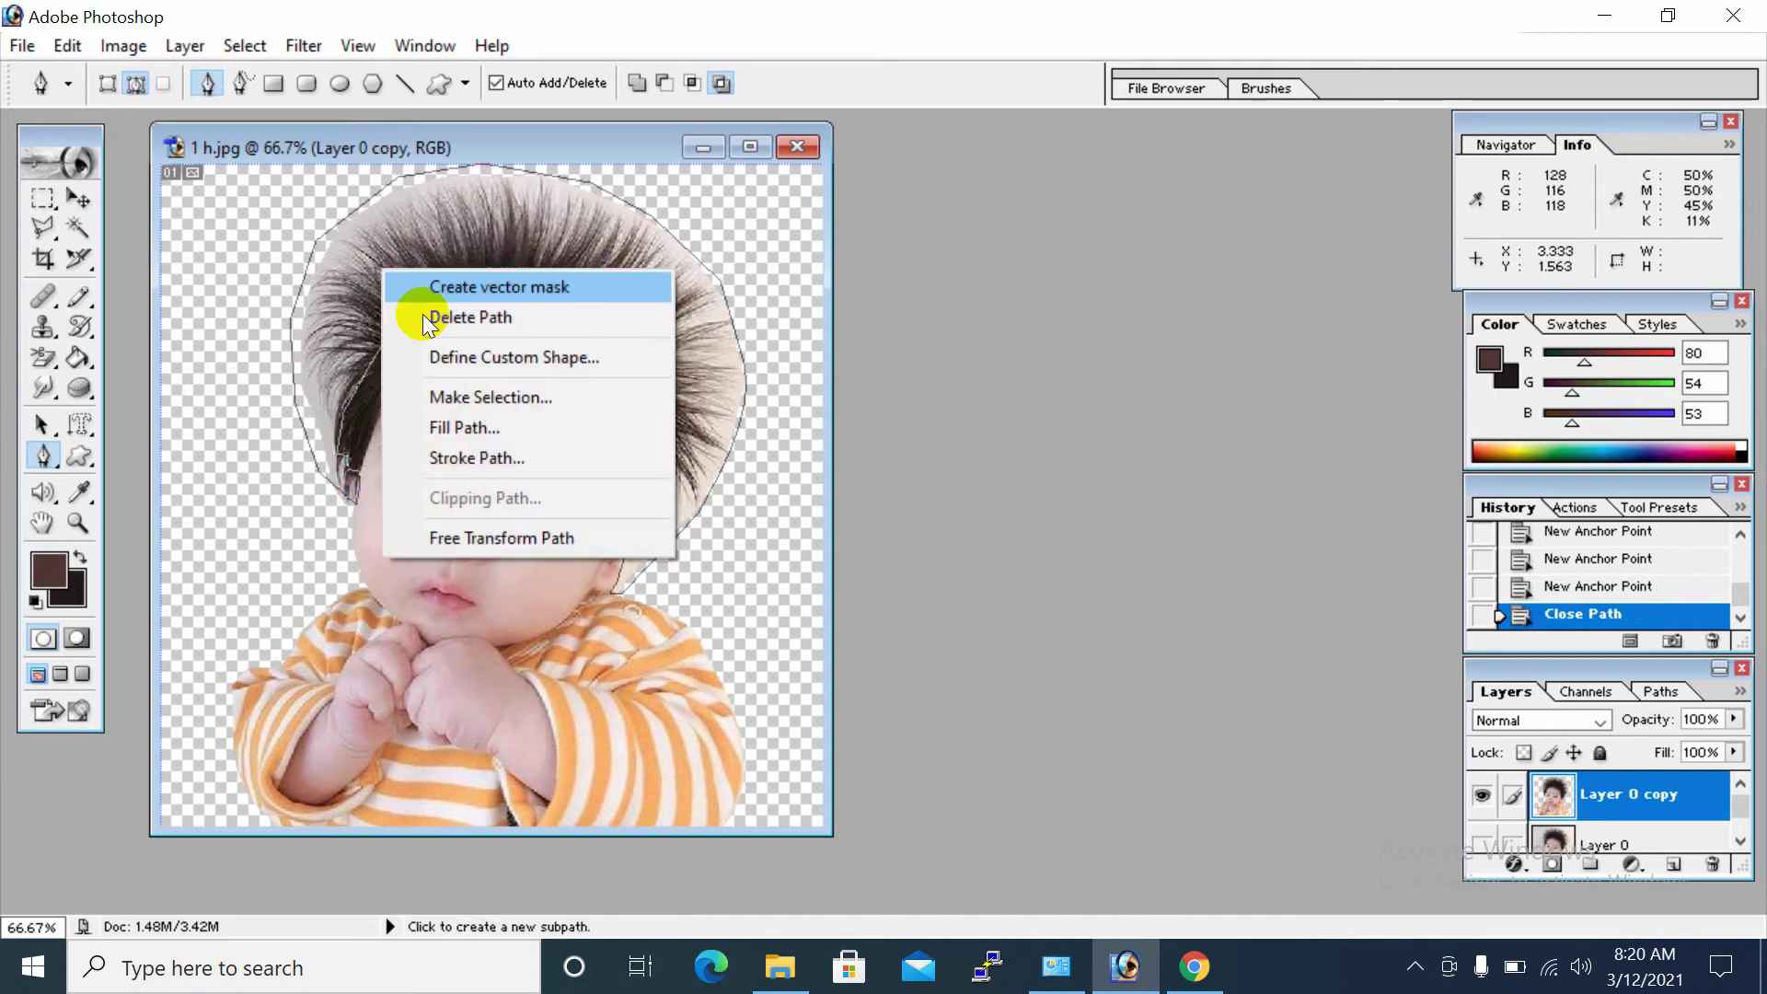
{"action": "left_click", "coordinate": [506, 403]}
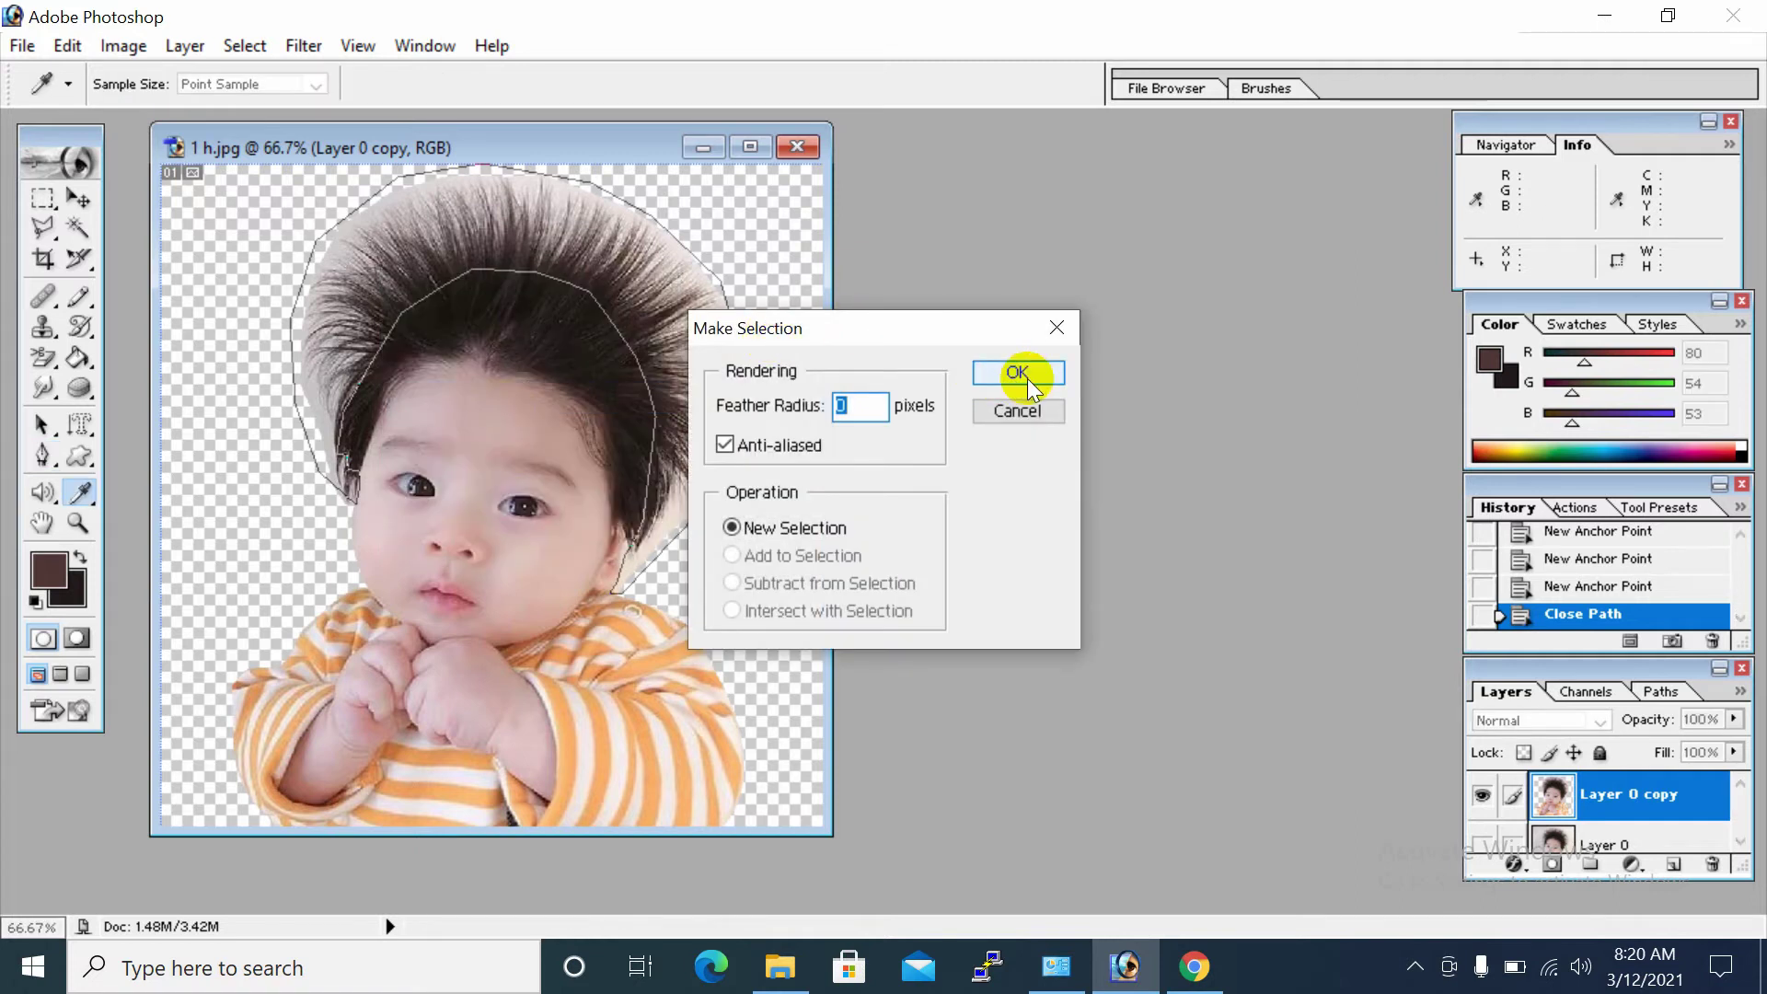
{"action": "left_click", "coordinate": [1028, 379]}
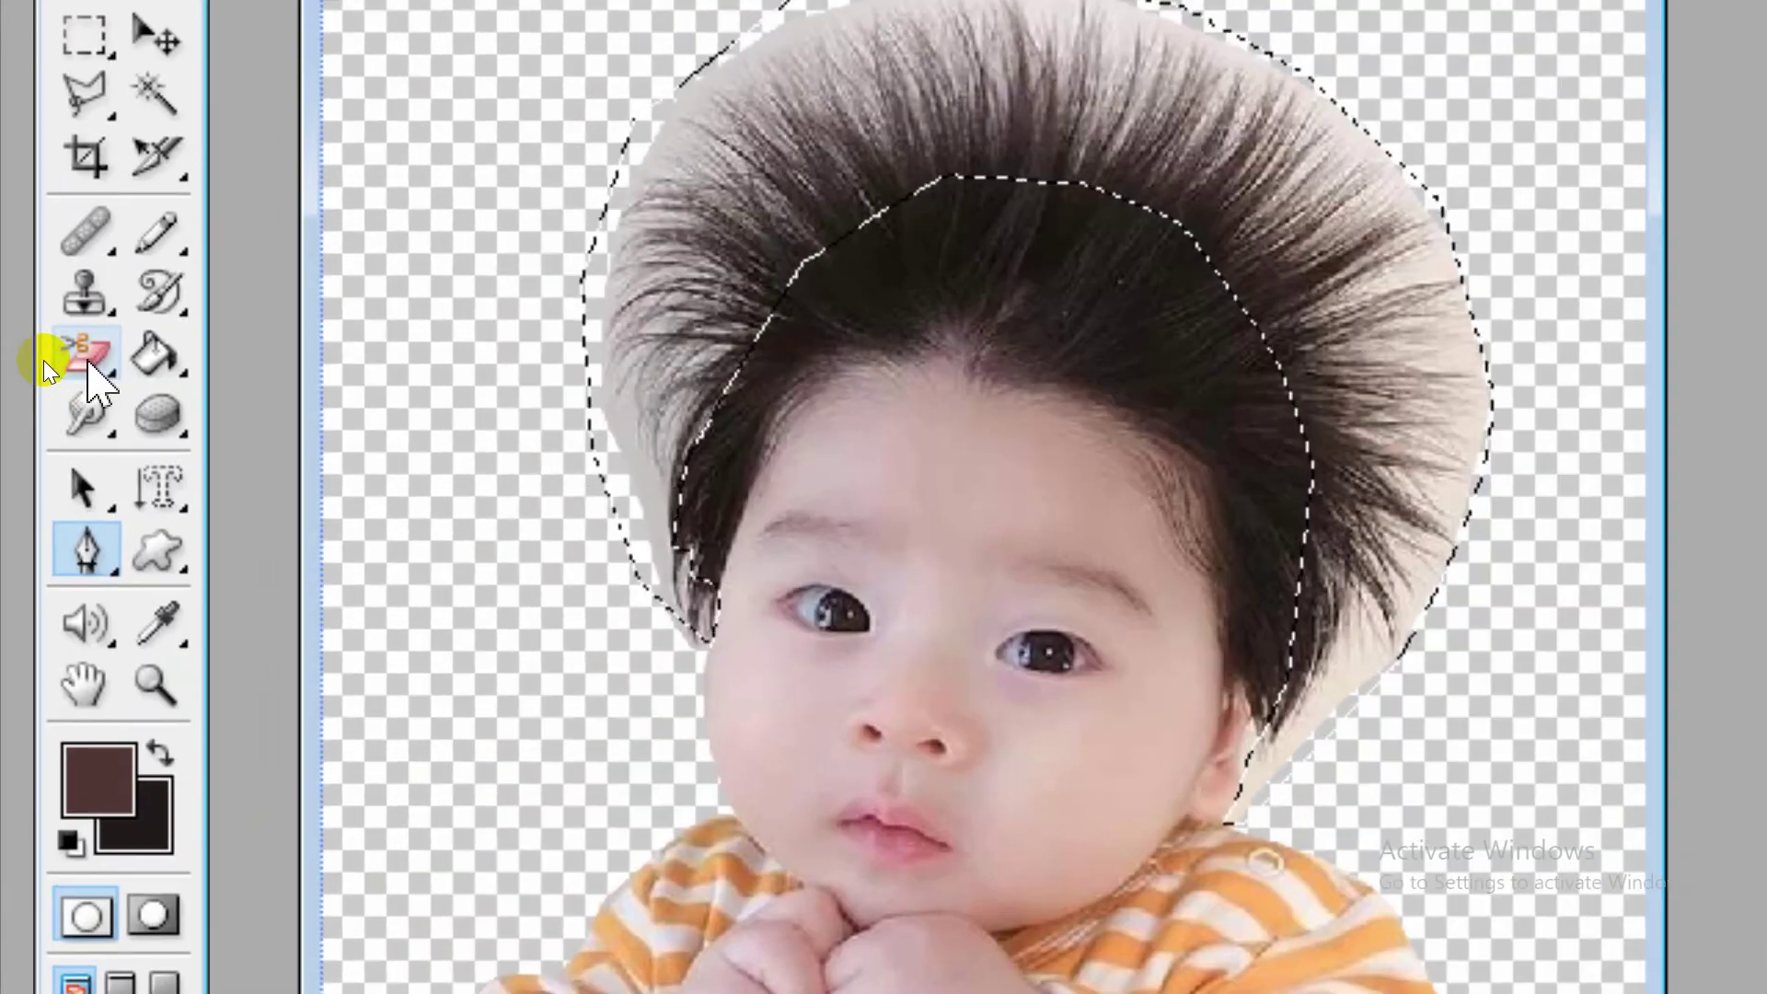
Switch to the Background Eraser Tool with a 50-pixel brush.
{"action": "left_click", "coordinate": [43, 363]}
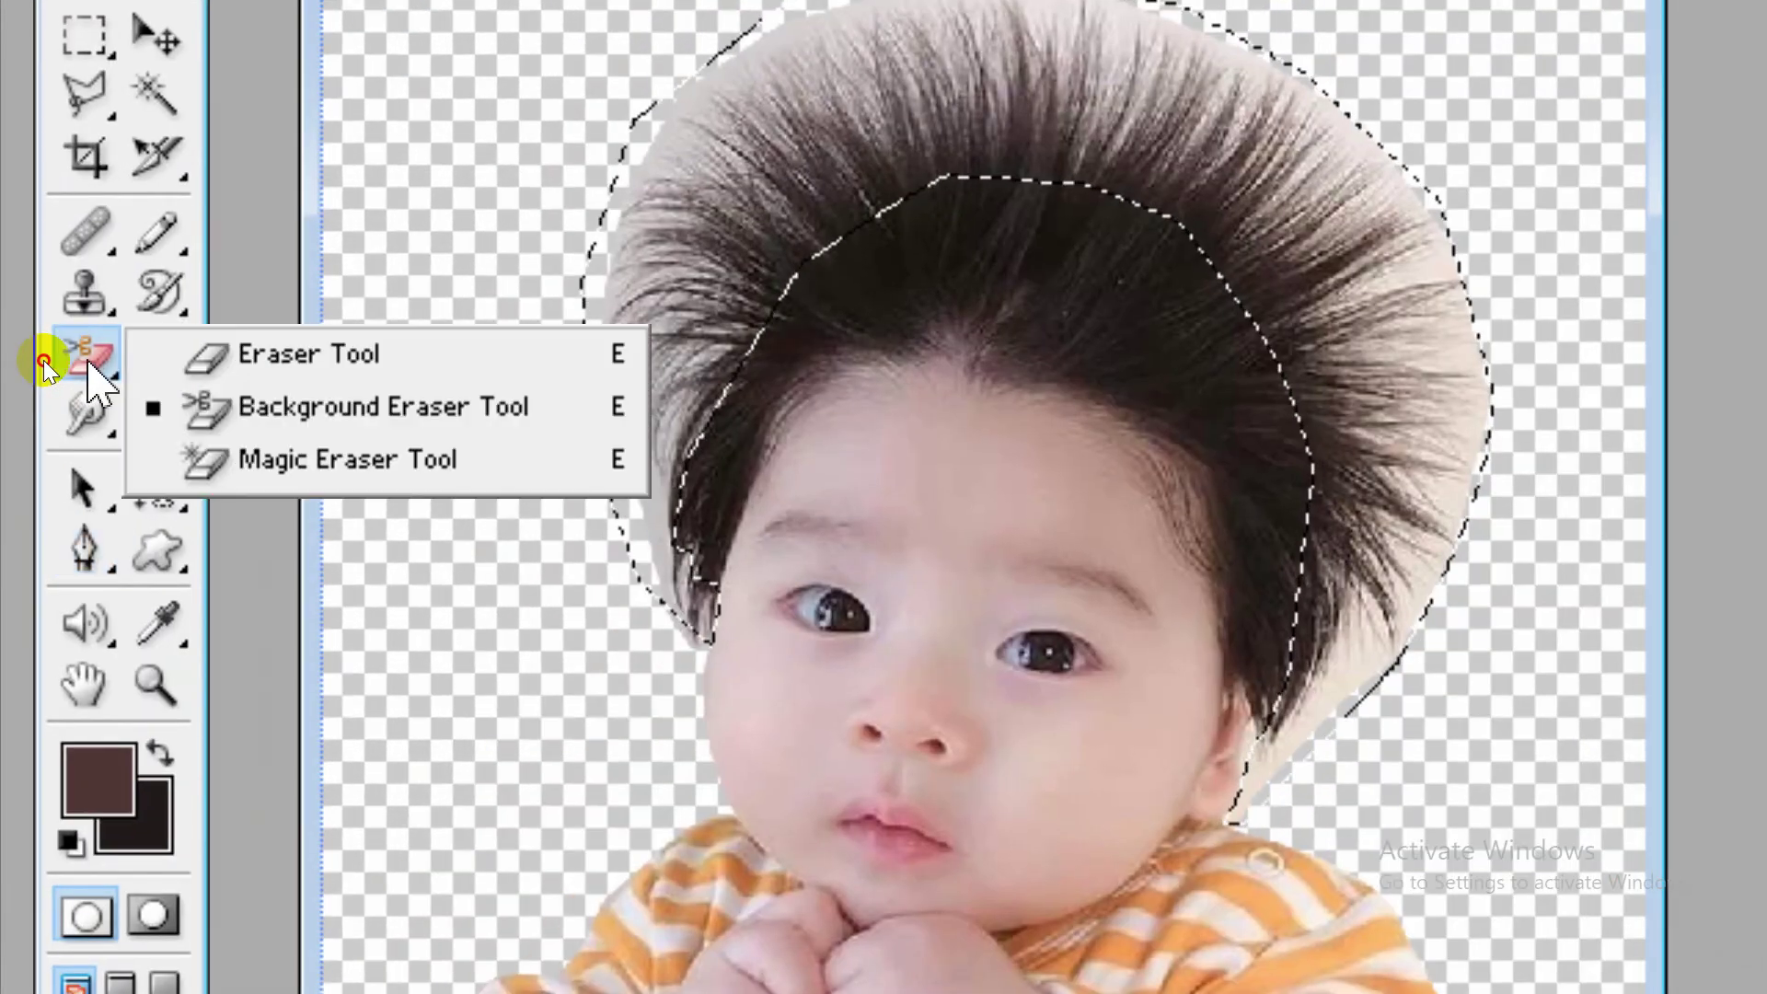
{"action": "left_click", "coordinate": [168, 387]}
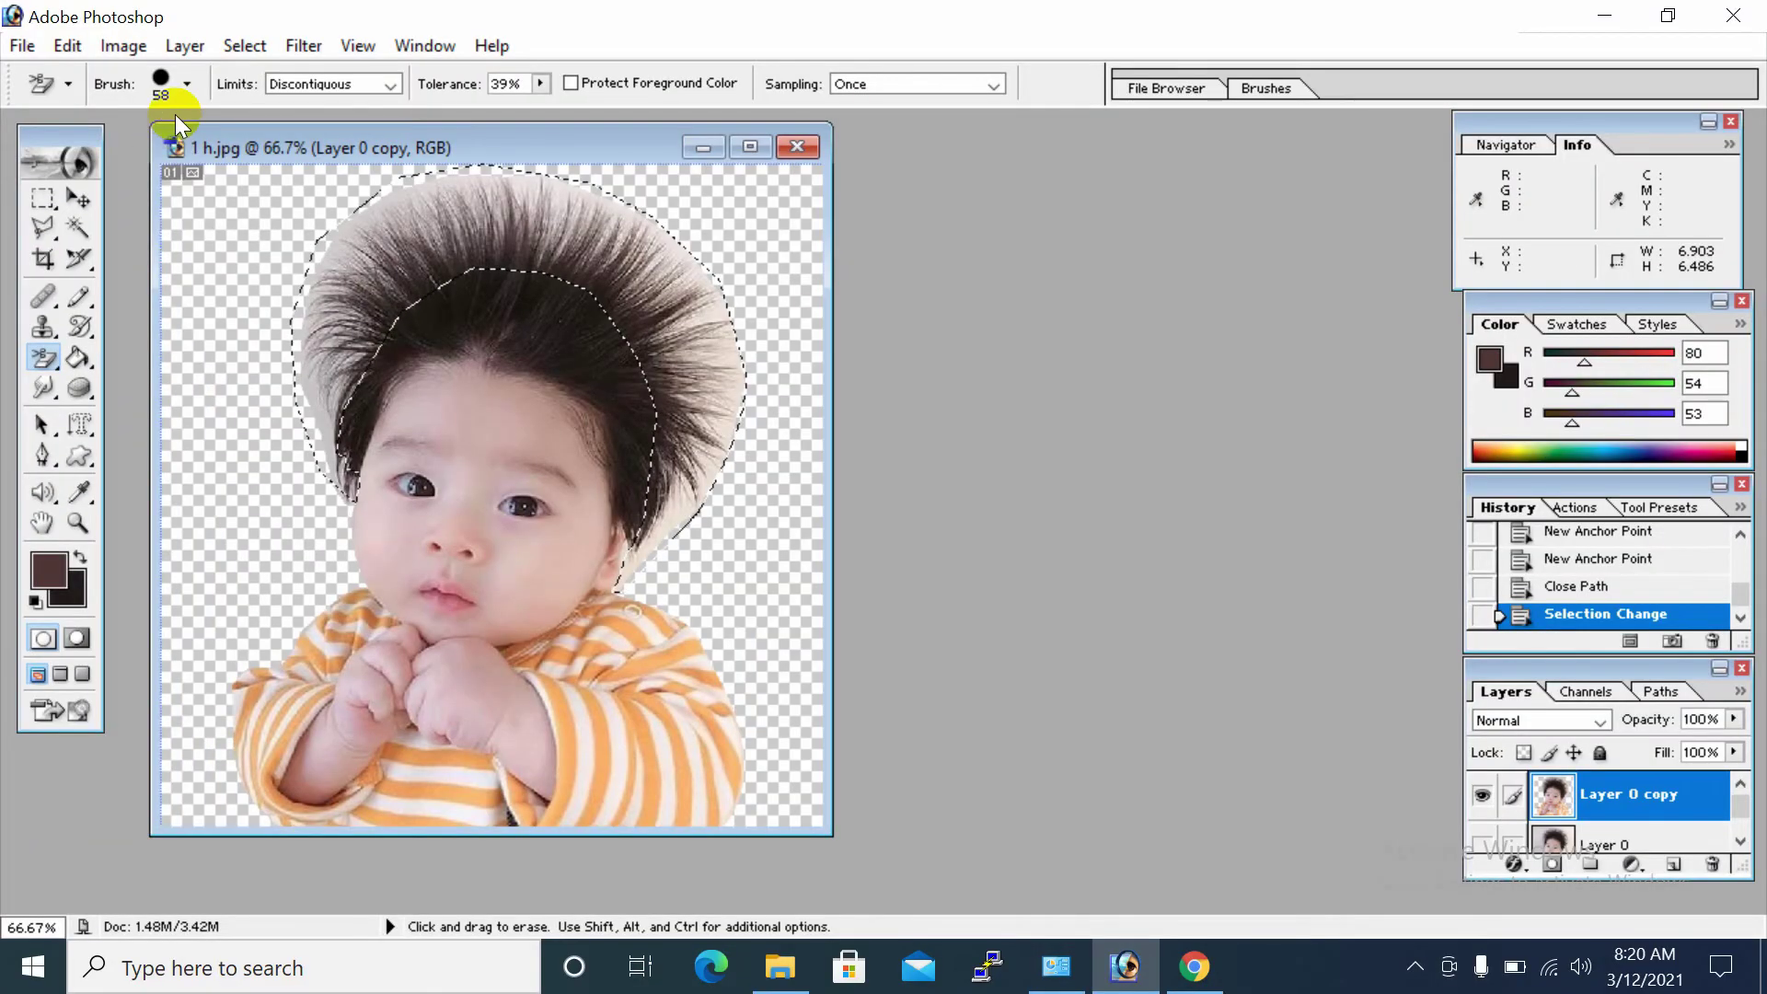
{"action": "left_click", "coordinate": [187, 85]}
{"action": "left_click_drag", "start_coordinate": [116, 153], "coordinate": [104, 154]}
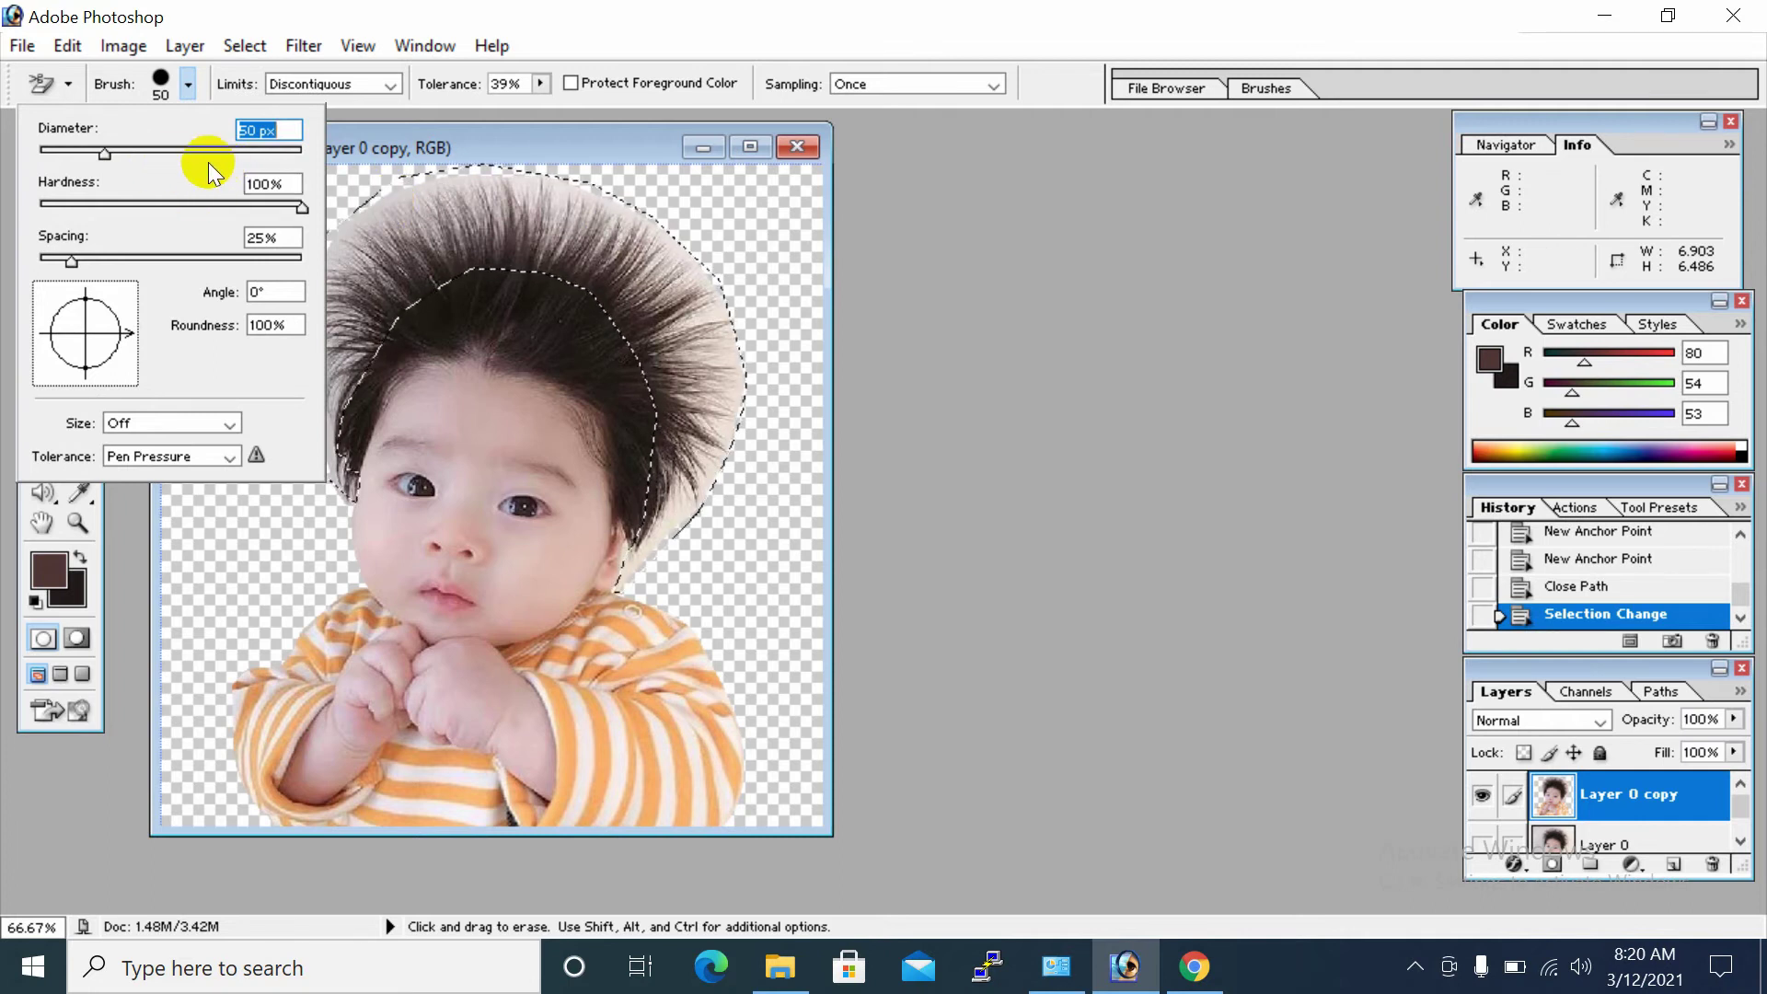
{"action": "left_click", "coordinate": [244, 87]}
Set the eraser to Discontiguous limits, 39% tolerance and Once sampling.
{"action": "left_click", "coordinate": [344, 85]}
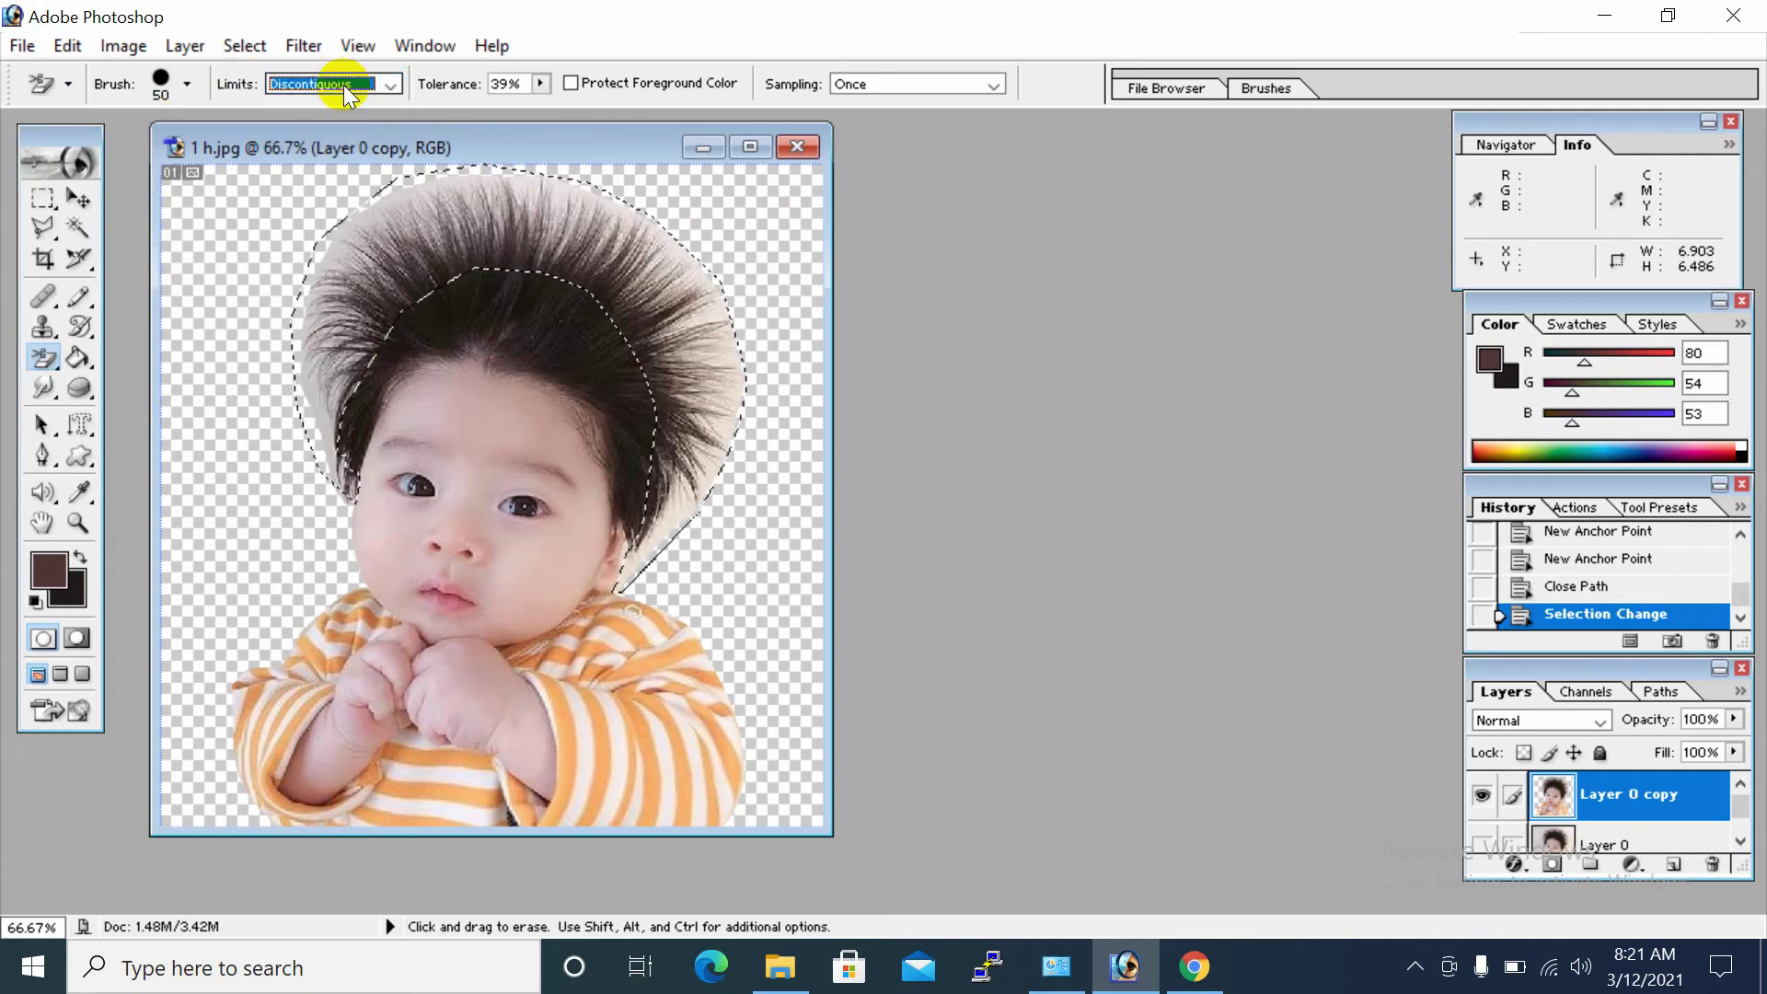
{"action": "left_click", "coordinate": [344, 84]}
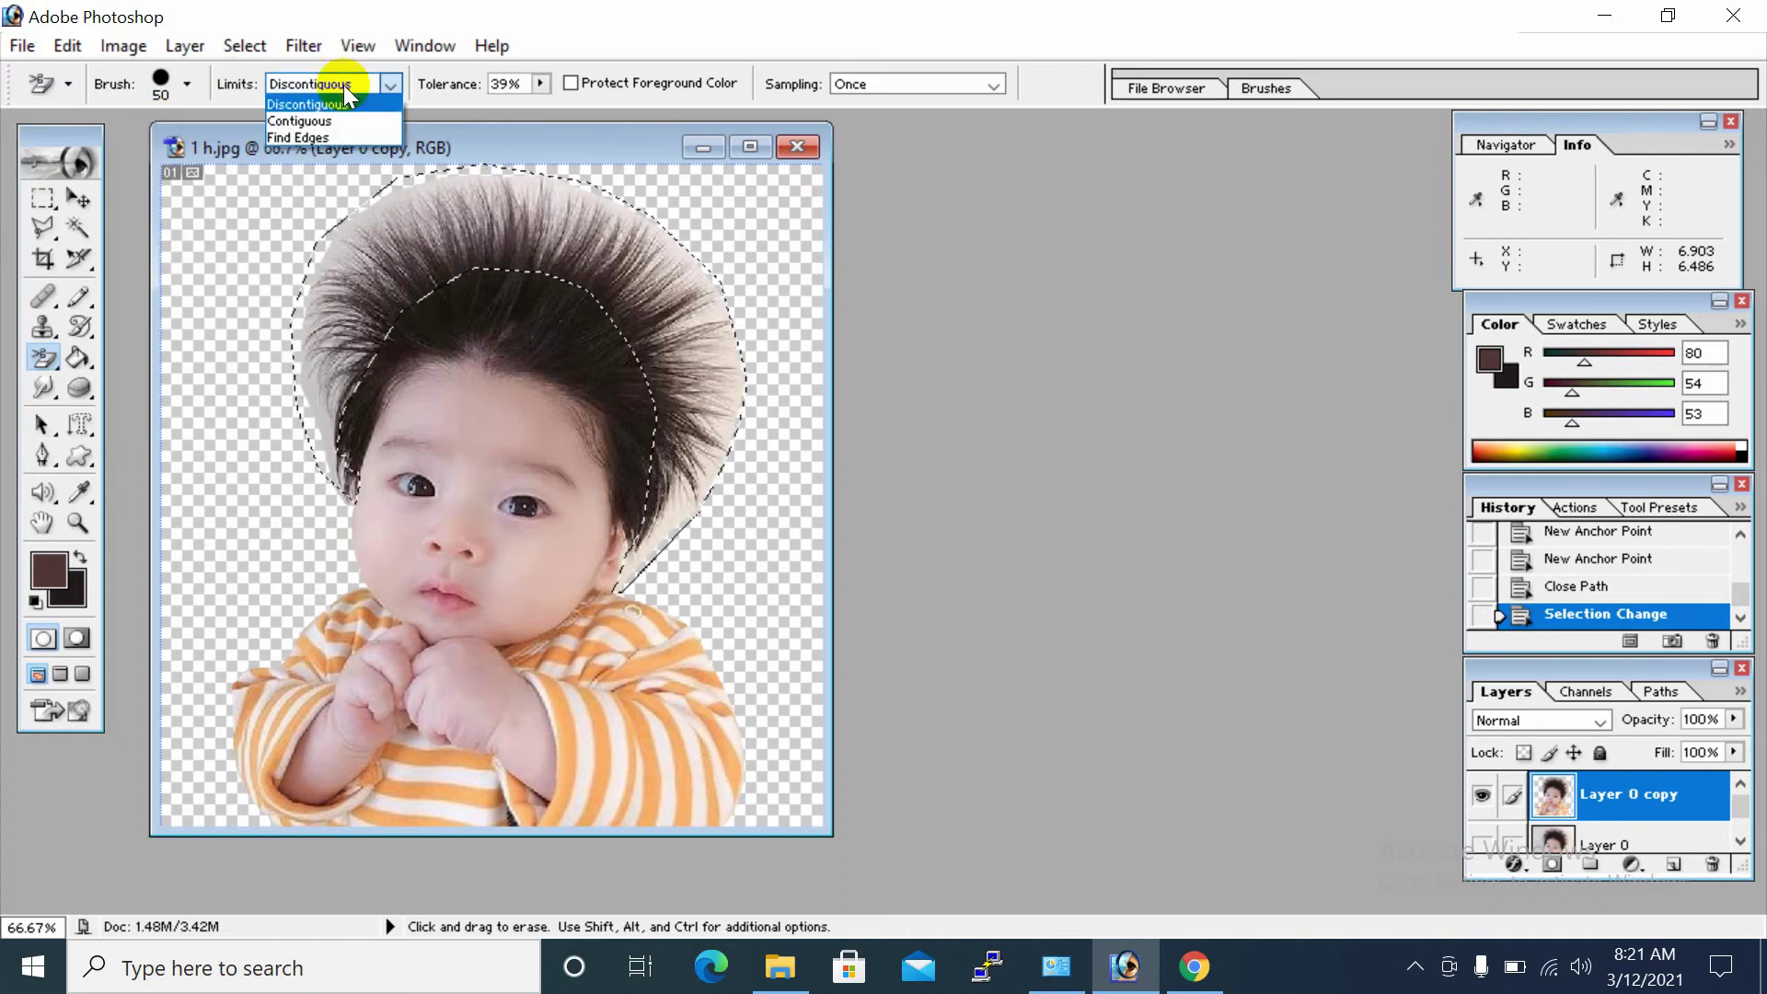
{"action": "left_click", "coordinate": [540, 83]}
{"action": "left_click_drag", "start_coordinate": [544, 111], "coordinate": [539, 113]}
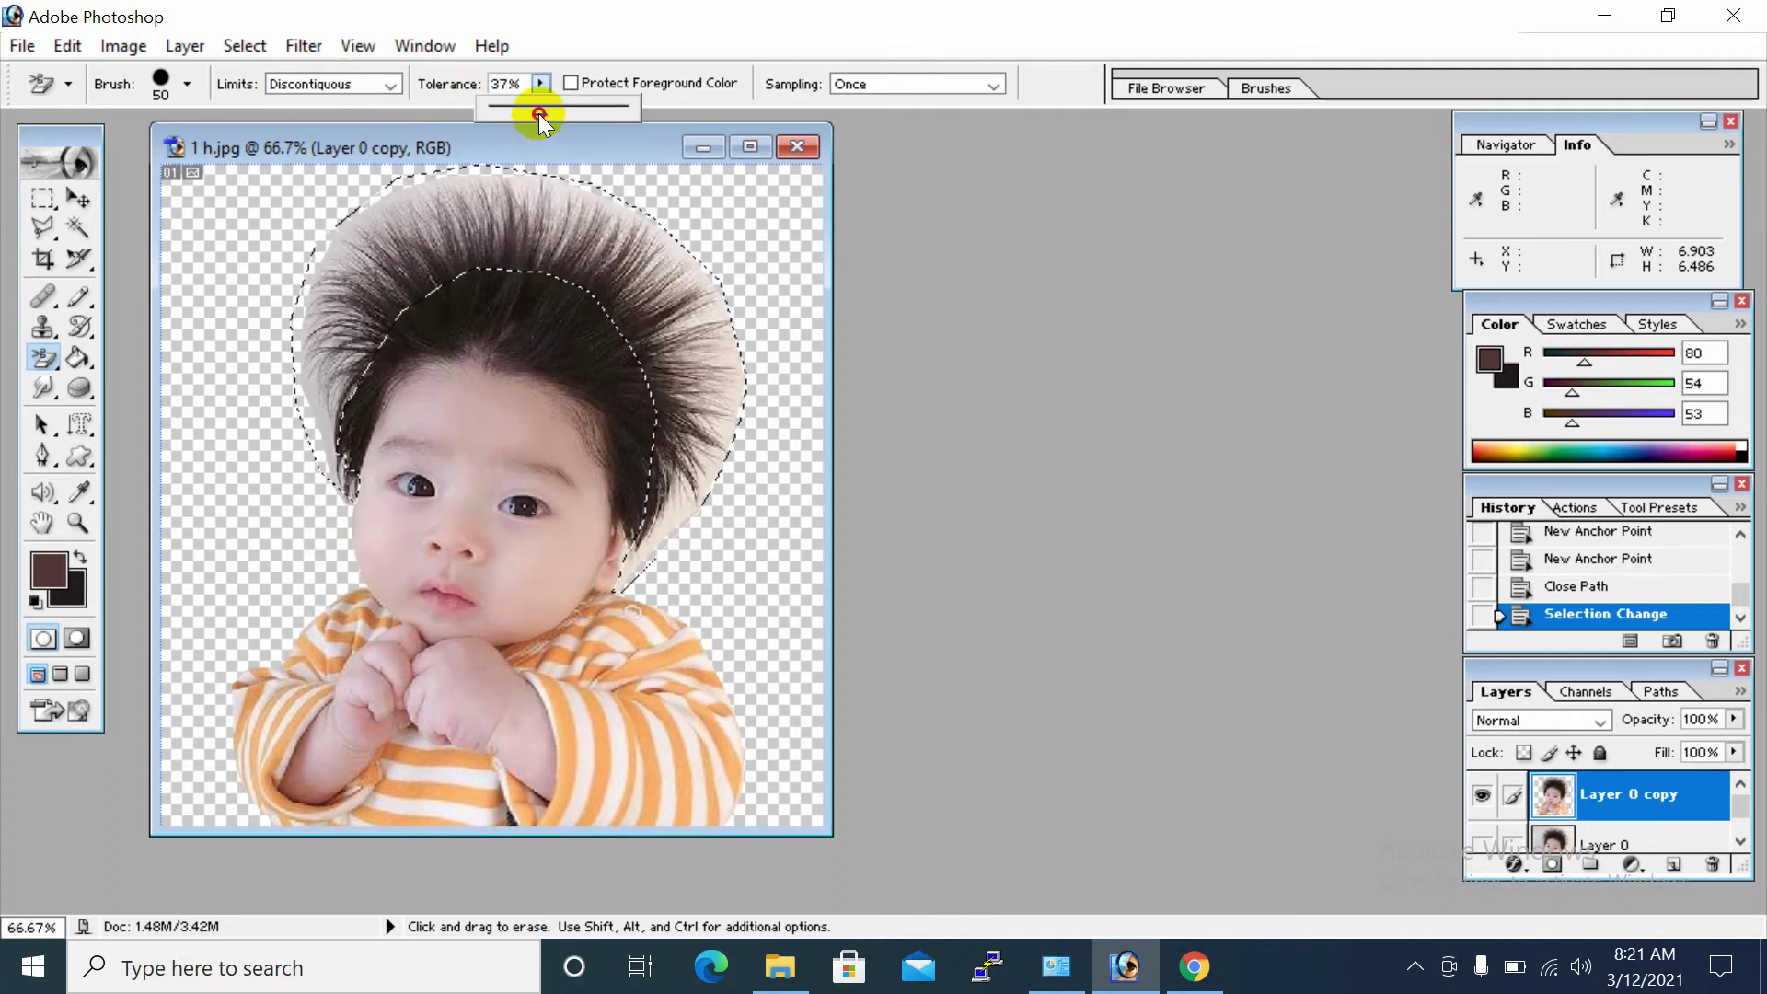
{"action": "left_click_drag", "start_coordinate": [539, 114], "coordinate": [539, 113]}
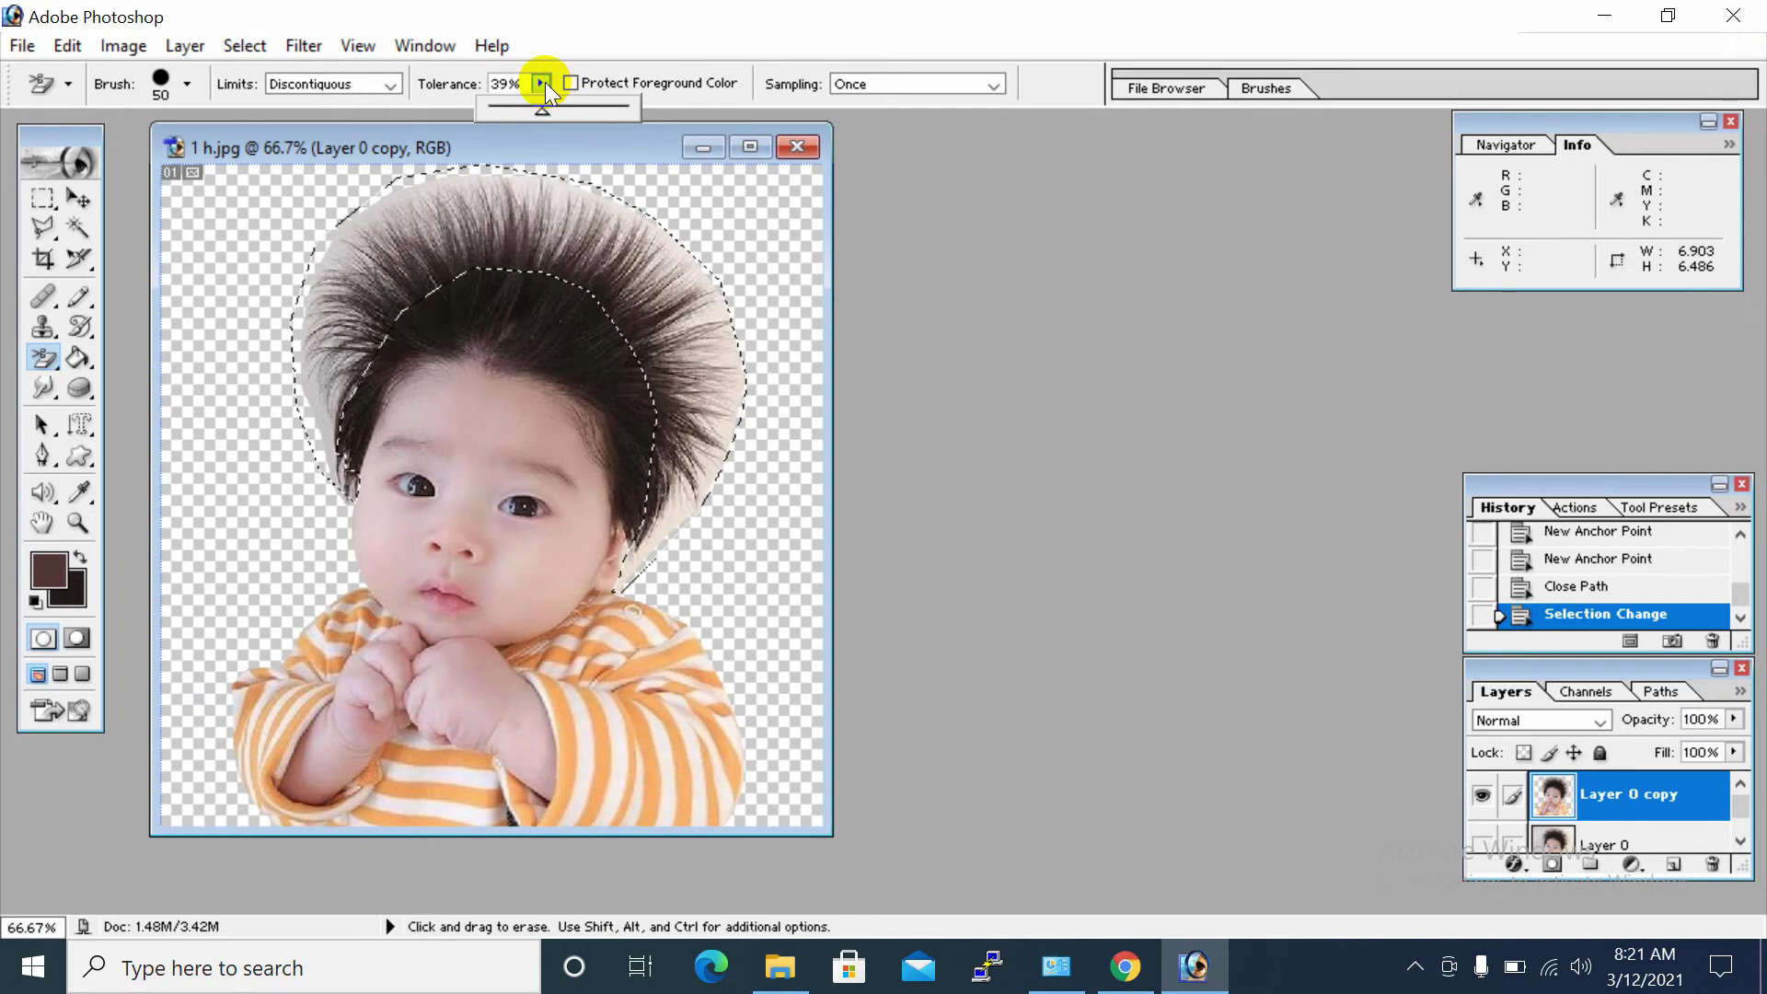
{"action": "left_click", "coordinate": [863, 83]}
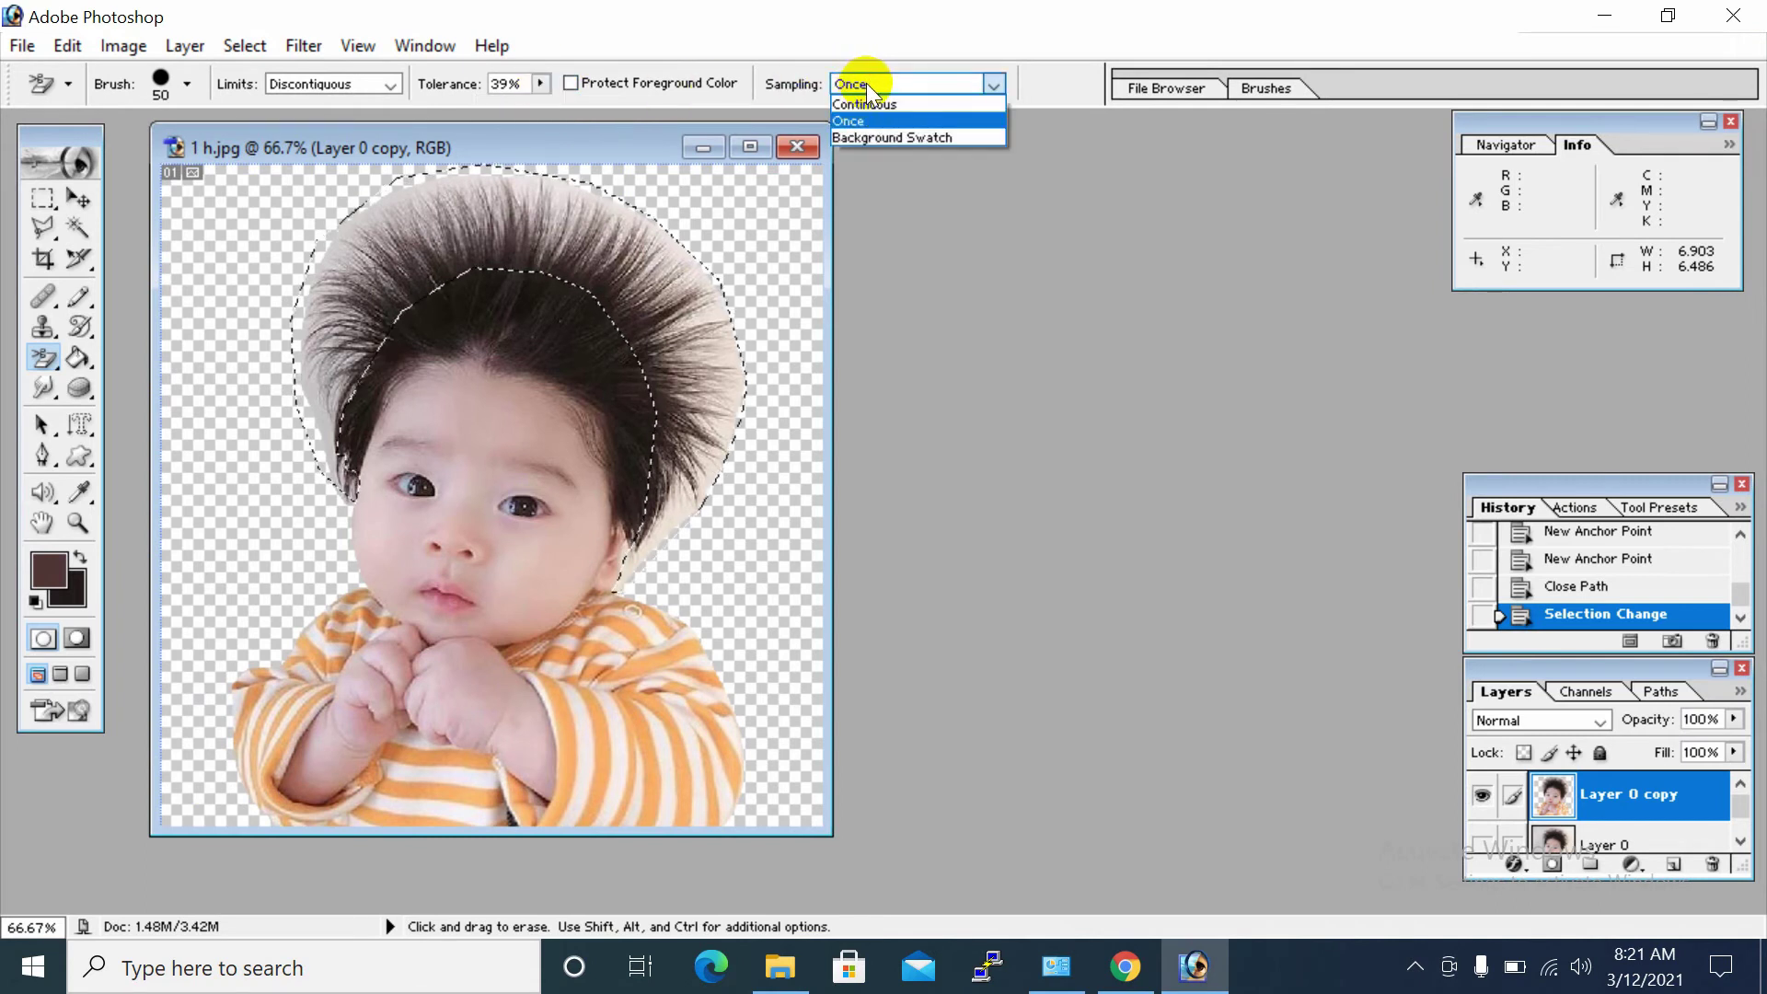
{"action": "left_click", "coordinate": [869, 123]}
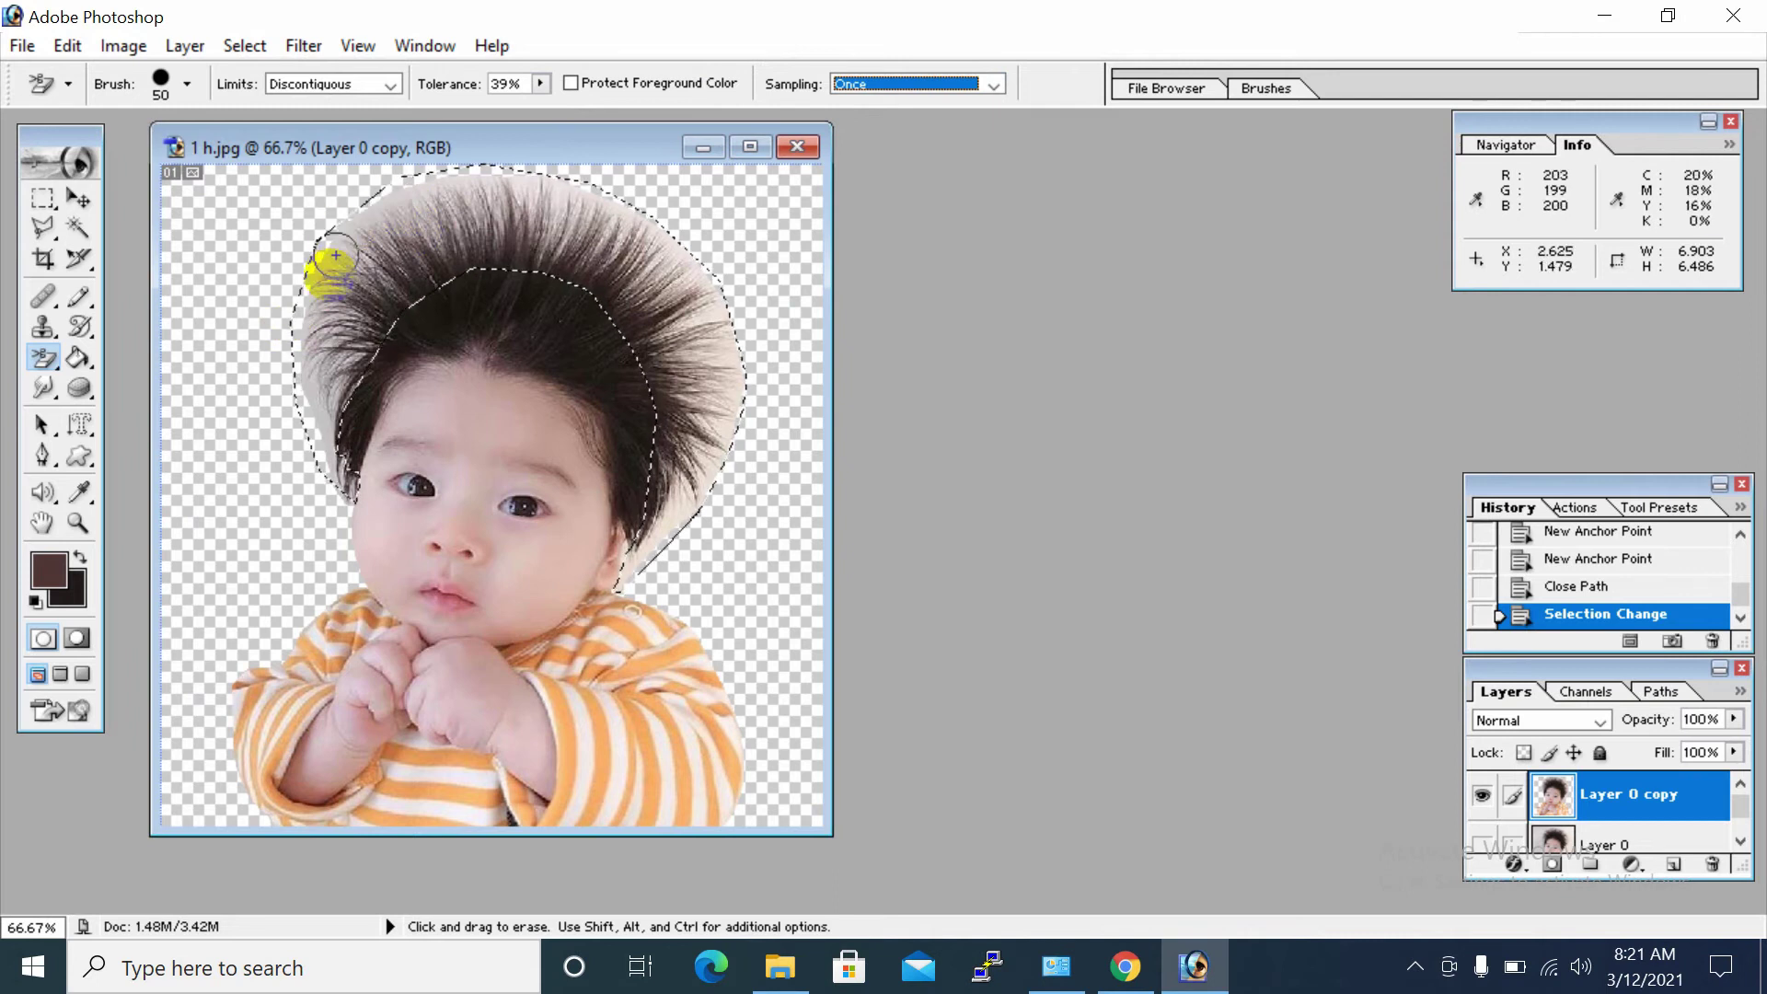
Sample the light fringe and erase it along the hair's left and right edges.
{"action": "mouse_move", "coordinate": [394, 352]}
{"action": "left_mouse_down"}
{"action": "mouse_move", "coordinate": [426, 319]}
{"action": "mouse_move", "coordinate": [323, 257]}
{"action": "left_mouse_up"}
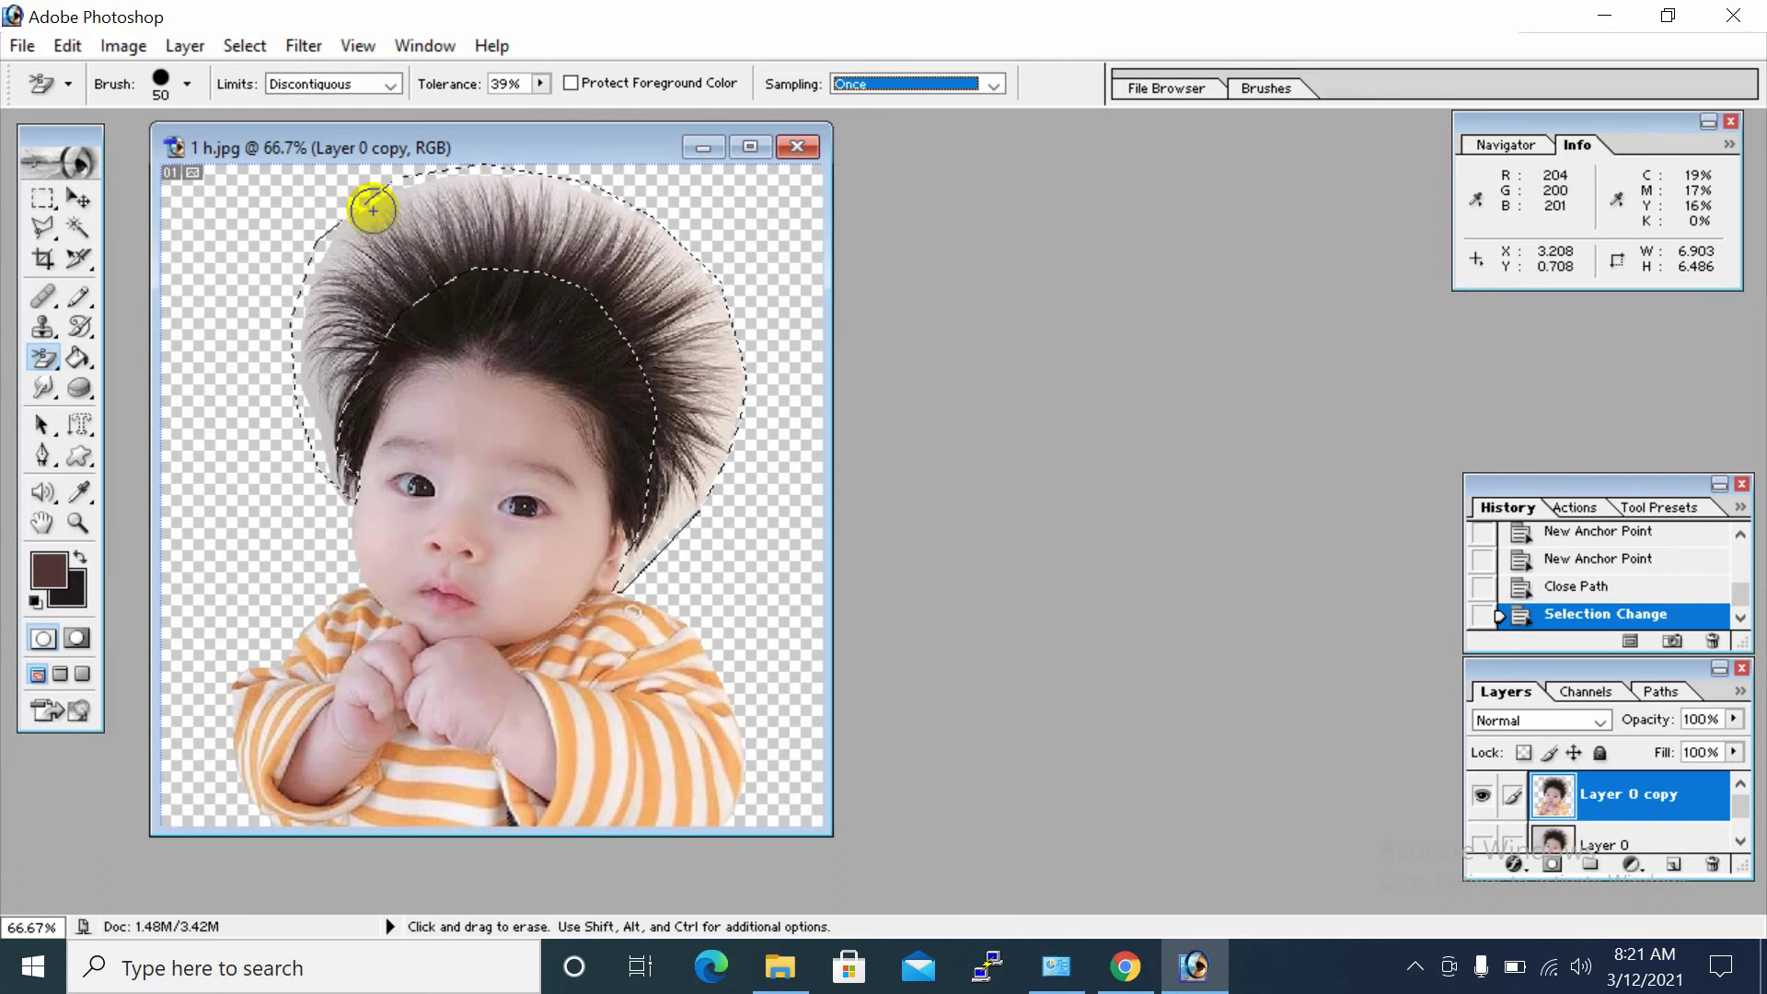
{"action": "left_click", "coordinate": [372, 209]}
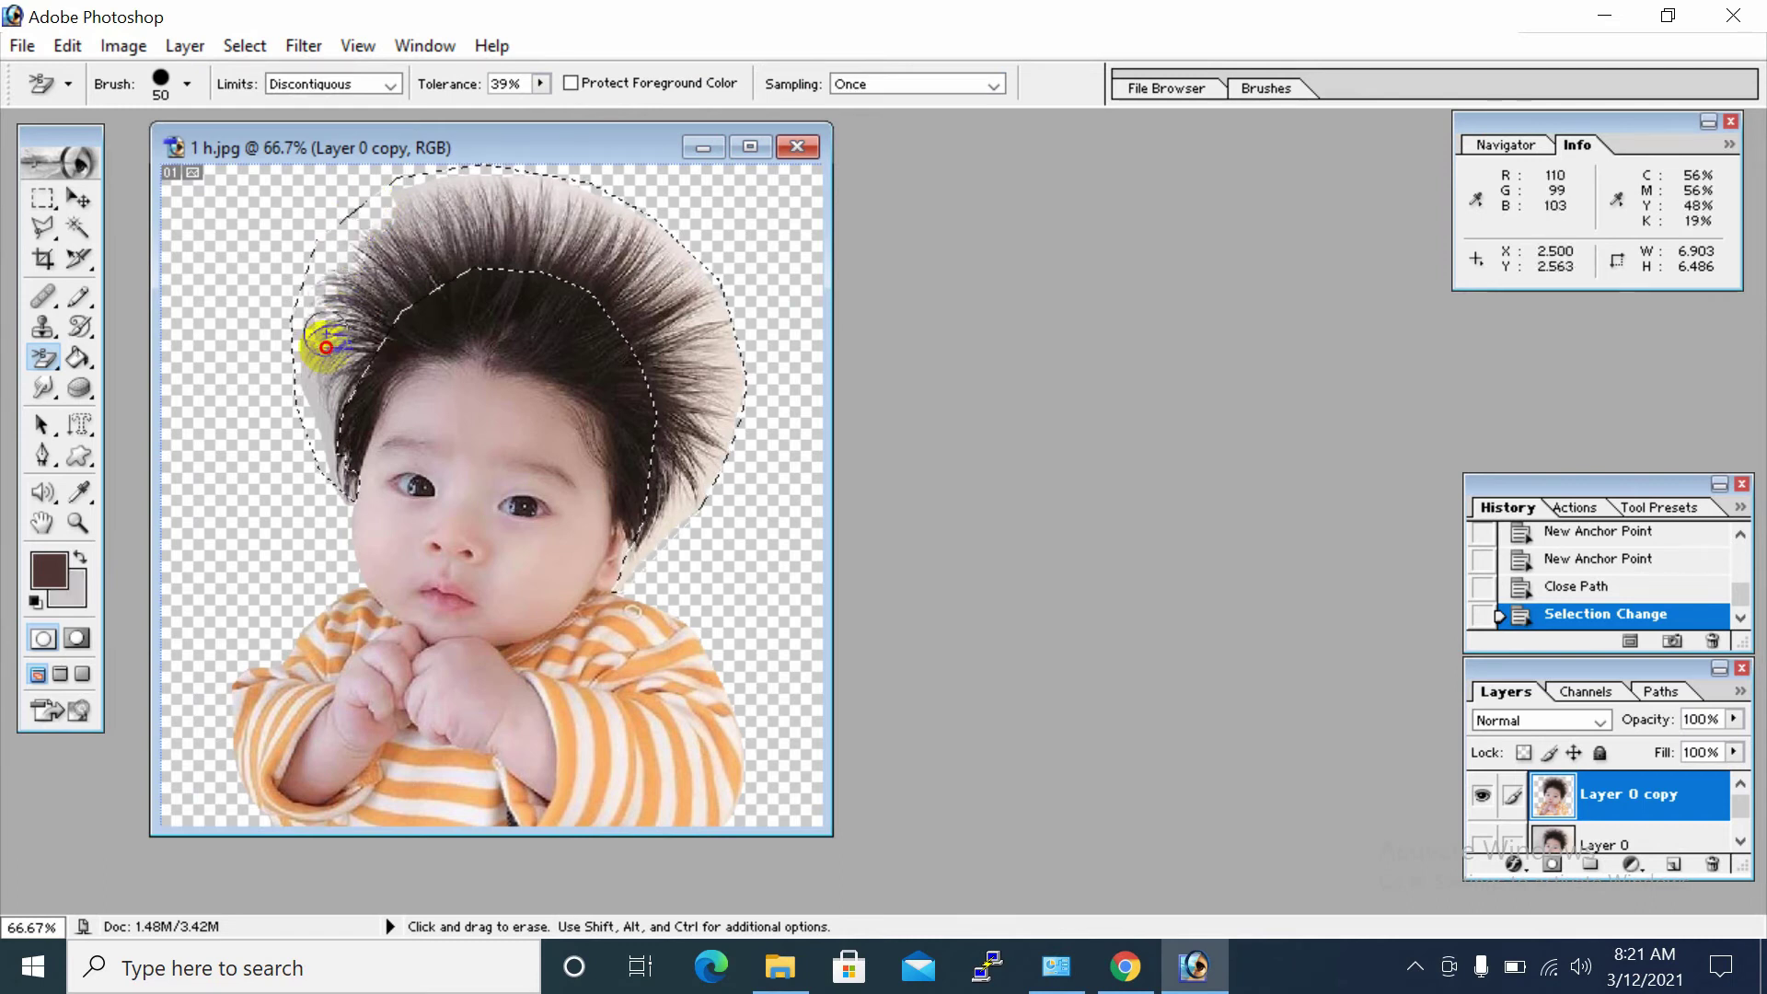
{"action": "mouse_move", "coordinate": [346, 494]}
{"action": "left_mouse_down"}
{"action": "mouse_move", "coordinate": [340, 319]}
{"action": "mouse_move", "coordinate": [372, 257]}
{"action": "mouse_move", "coordinate": [485, 177]}
{"action": "mouse_move", "coordinate": [596, 185]}
{"action": "mouse_move", "coordinate": [702, 276]}
{"action": "mouse_move", "coordinate": [738, 382]}
{"action": "mouse_move", "coordinate": [733, 481]}
{"action": "mouse_move", "coordinate": [719, 314]}
{"action": "mouse_move", "coordinate": [679, 315]}
{"action": "mouse_move", "coordinate": [703, 343]}
{"action": "mouse_move", "coordinate": [703, 472]}
{"action": "mouse_move", "coordinate": [669, 532]}
{"action": "left_mouse_up"}
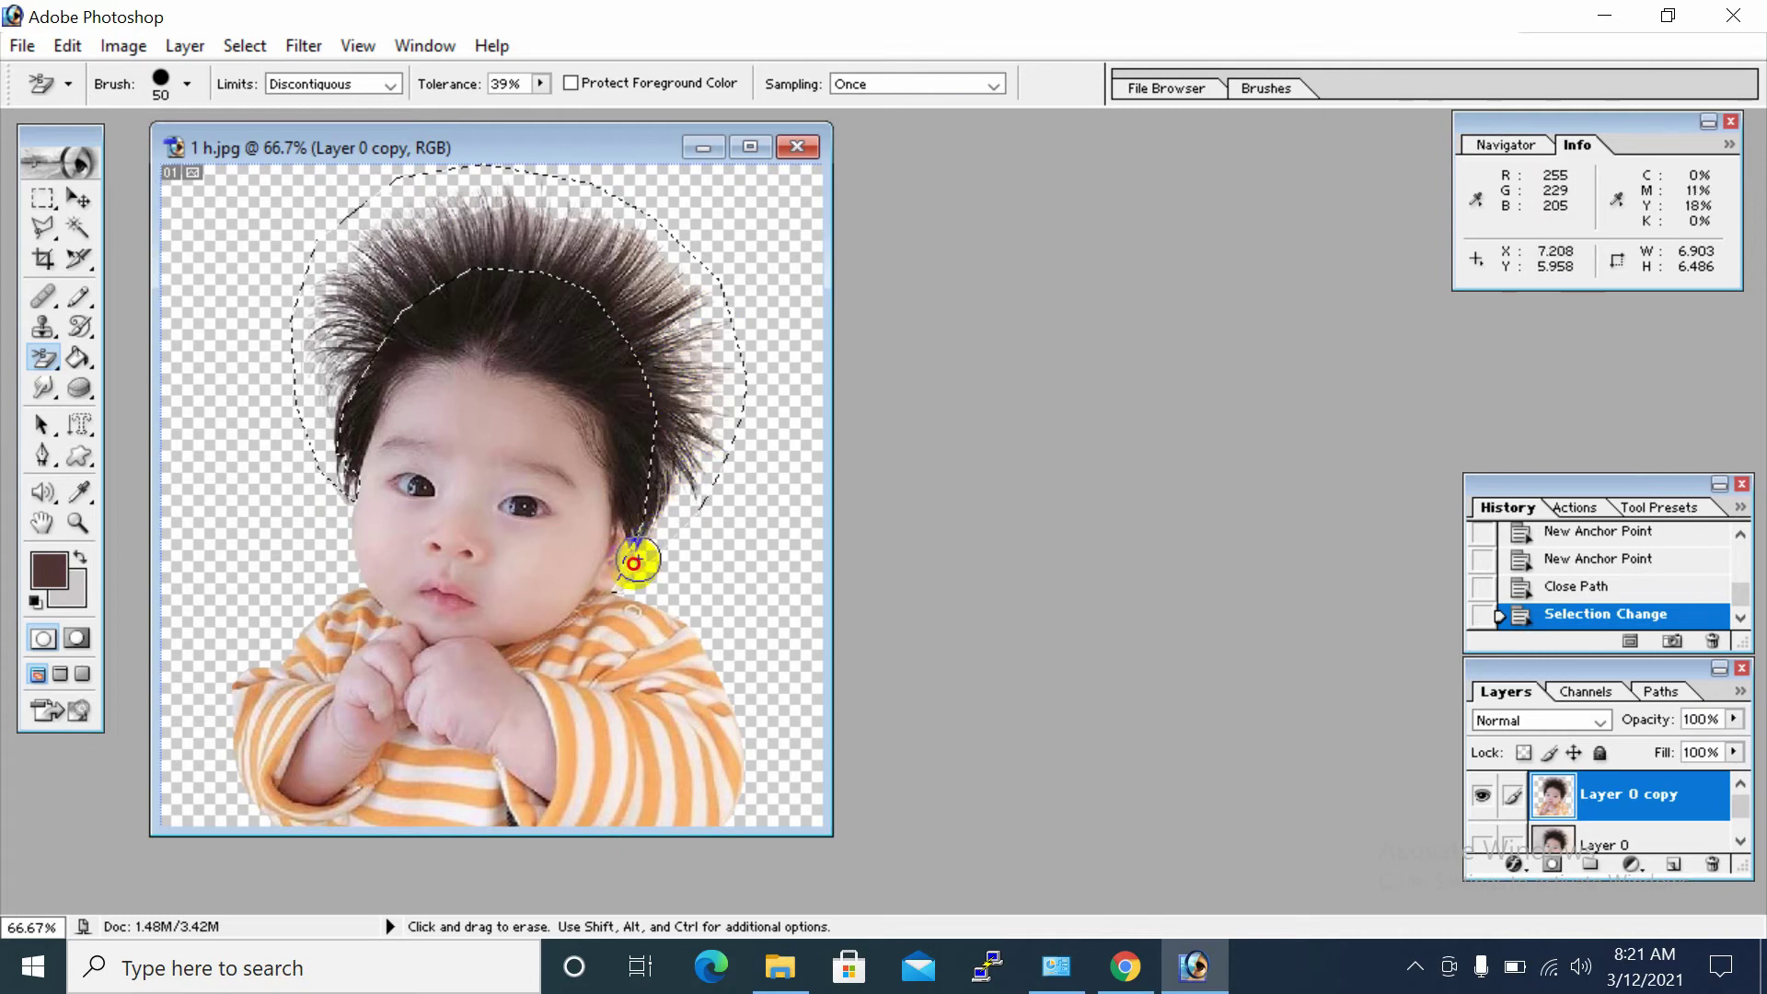
{"action": "mouse_move", "coordinate": [635, 548]}
{"action": "left_mouse_down"}
{"action": "mouse_move", "coordinate": [663, 505]}
{"action": "mouse_move", "coordinate": [654, 303]}
{"action": "mouse_move", "coordinate": [671, 347]}
{"action": "mouse_move", "coordinate": [572, 245]}
{"action": "mouse_move", "coordinate": [567, 217]}
{"action": "mouse_move", "coordinate": [626, 259]}
{"action": "mouse_move", "coordinate": [540, 238]}
{"action": "mouse_move", "coordinate": [511, 271]}
{"action": "mouse_move", "coordinate": [497, 245]}
{"action": "mouse_move", "coordinate": [362, 229]}
{"action": "mouse_move", "coordinate": [332, 363]}
{"action": "mouse_move", "coordinate": [366, 333]}
{"action": "mouse_move", "coordinate": [339, 406]}
{"action": "mouse_move", "coordinate": [406, 225]}
{"action": "mouse_move", "coordinate": [512, 217]}
{"action": "mouse_move", "coordinate": [617, 250]}
{"action": "mouse_move", "coordinate": [718, 323]}
{"action": "mouse_move", "coordinate": [694, 476]}
{"action": "mouse_move", "coordinate": [746, 398]}
{"action": "left_mouse_up"}
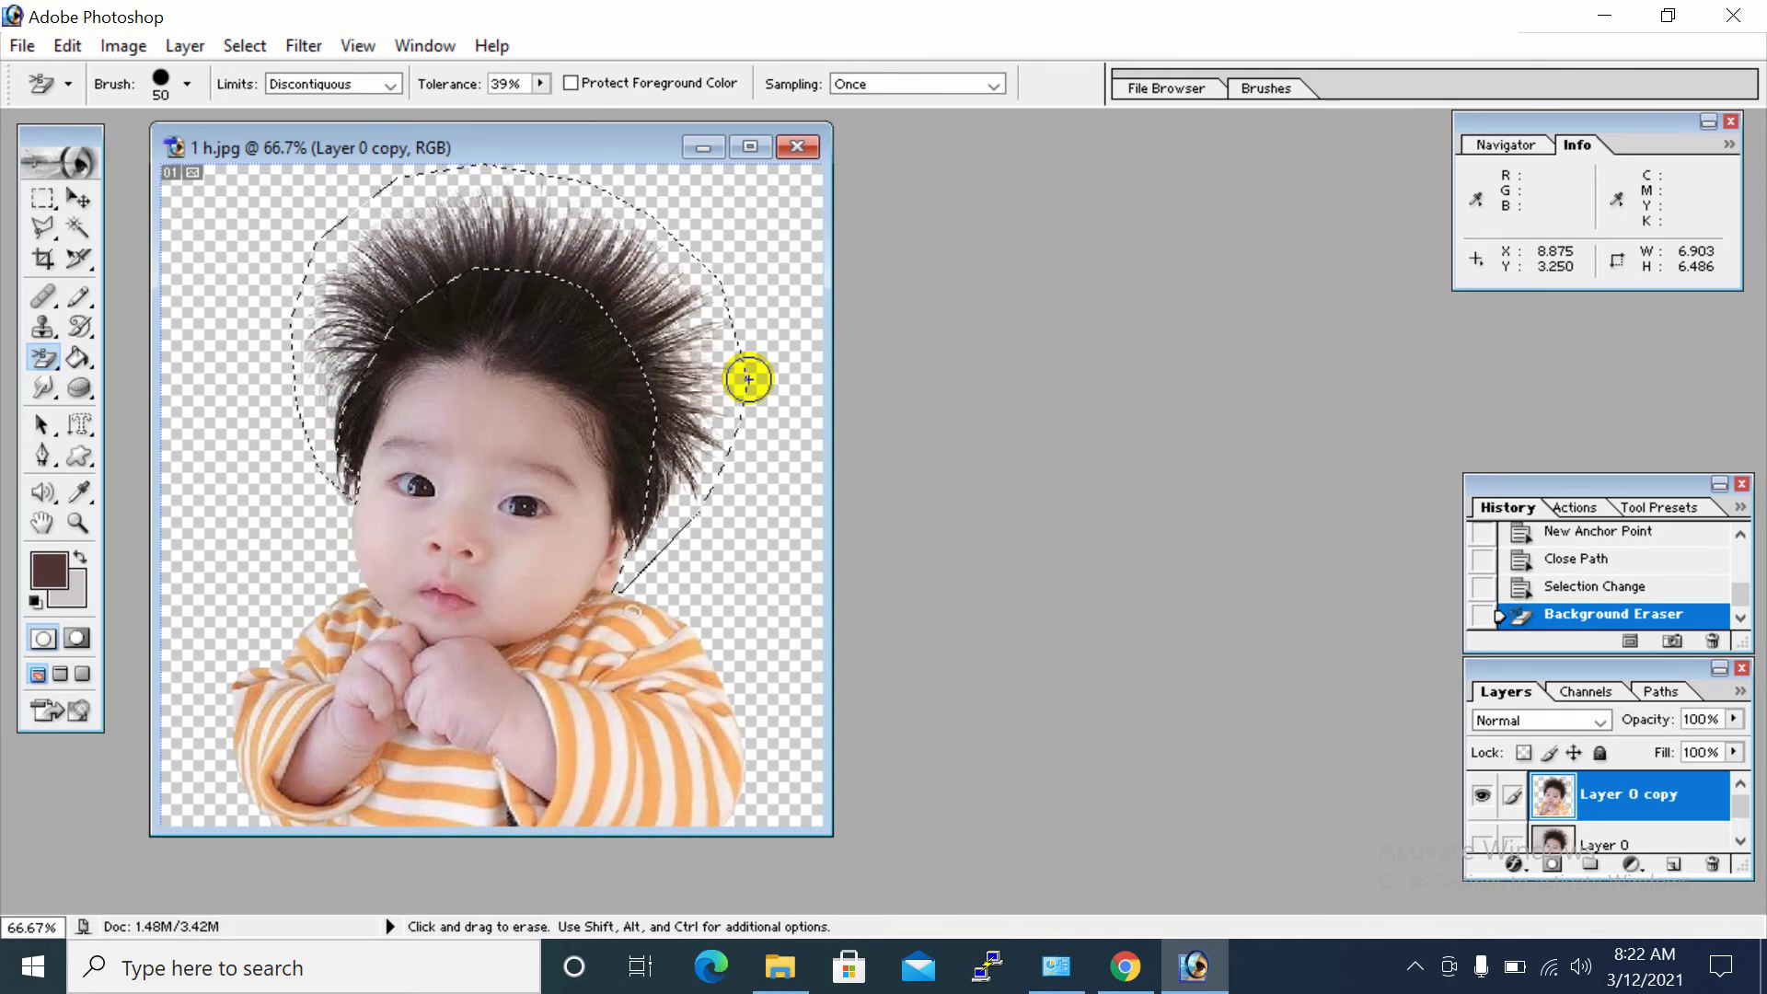
Deselect with Ctrl+D, leaving the cleaned spiky hair on transparency.
{"action": "key", "text": "ctrl+d"}
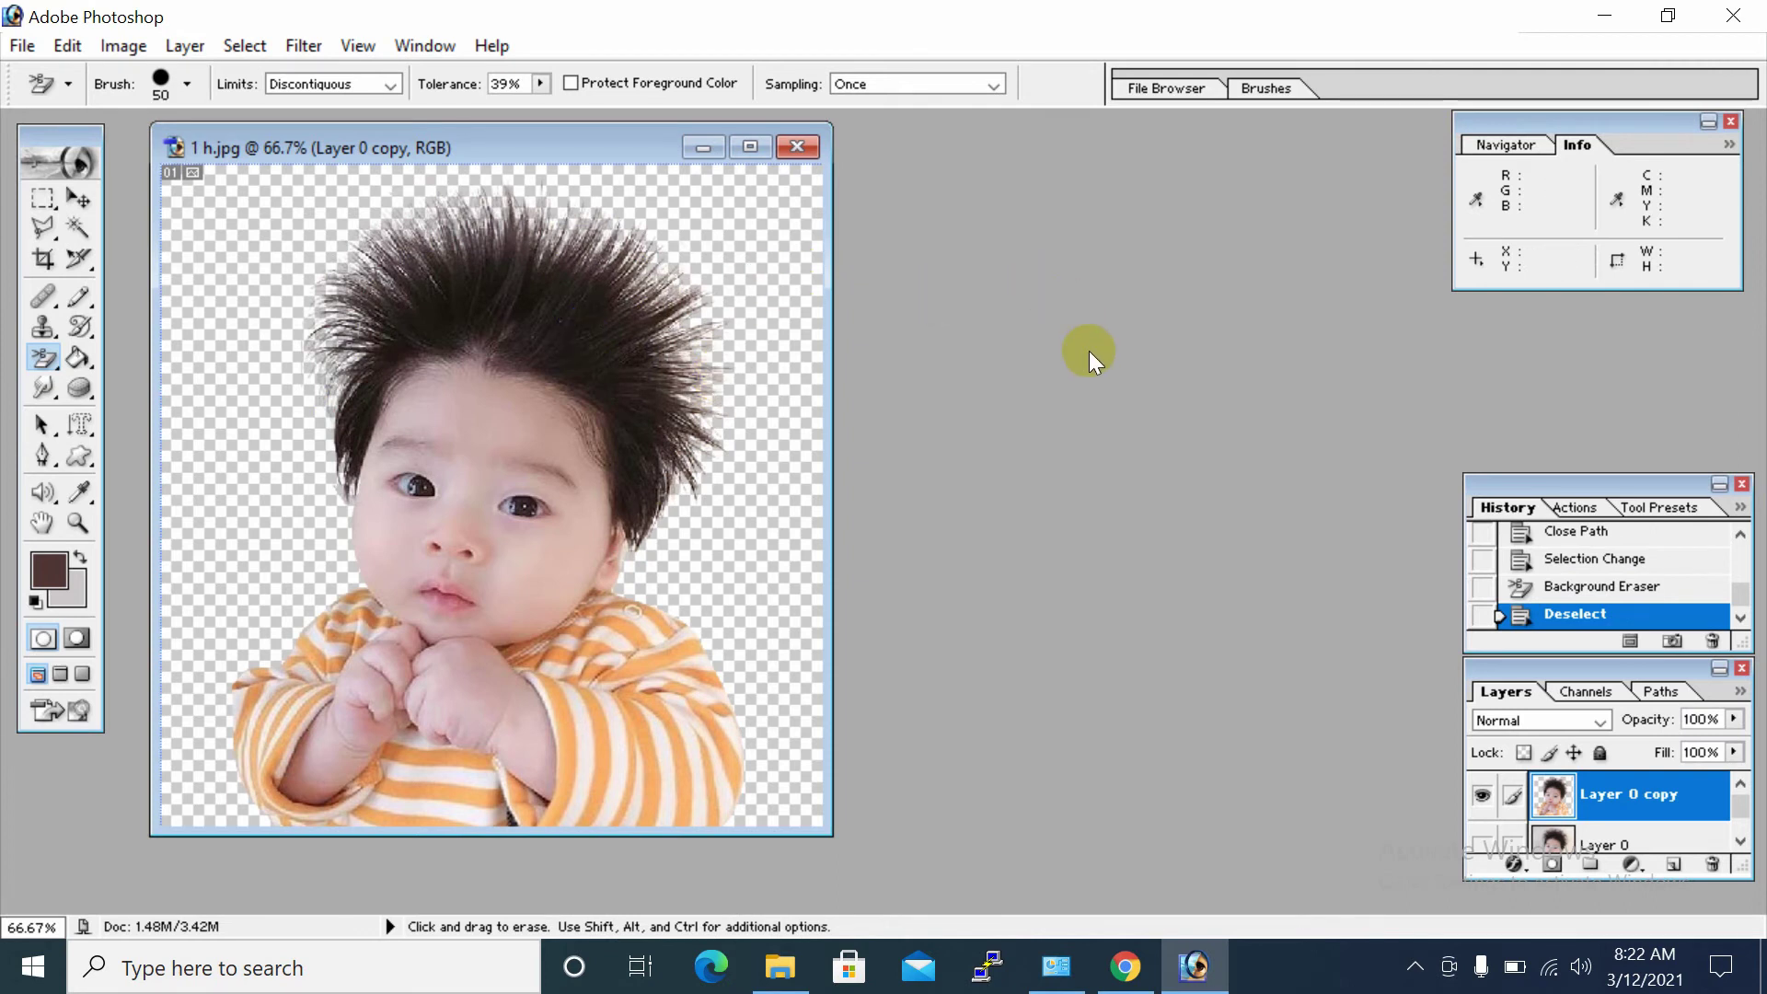
Open 001 a cat.jpg and arrange the windows so the baby image is in front.
{"action": "double_click", "coordinate": [1091, 398]}
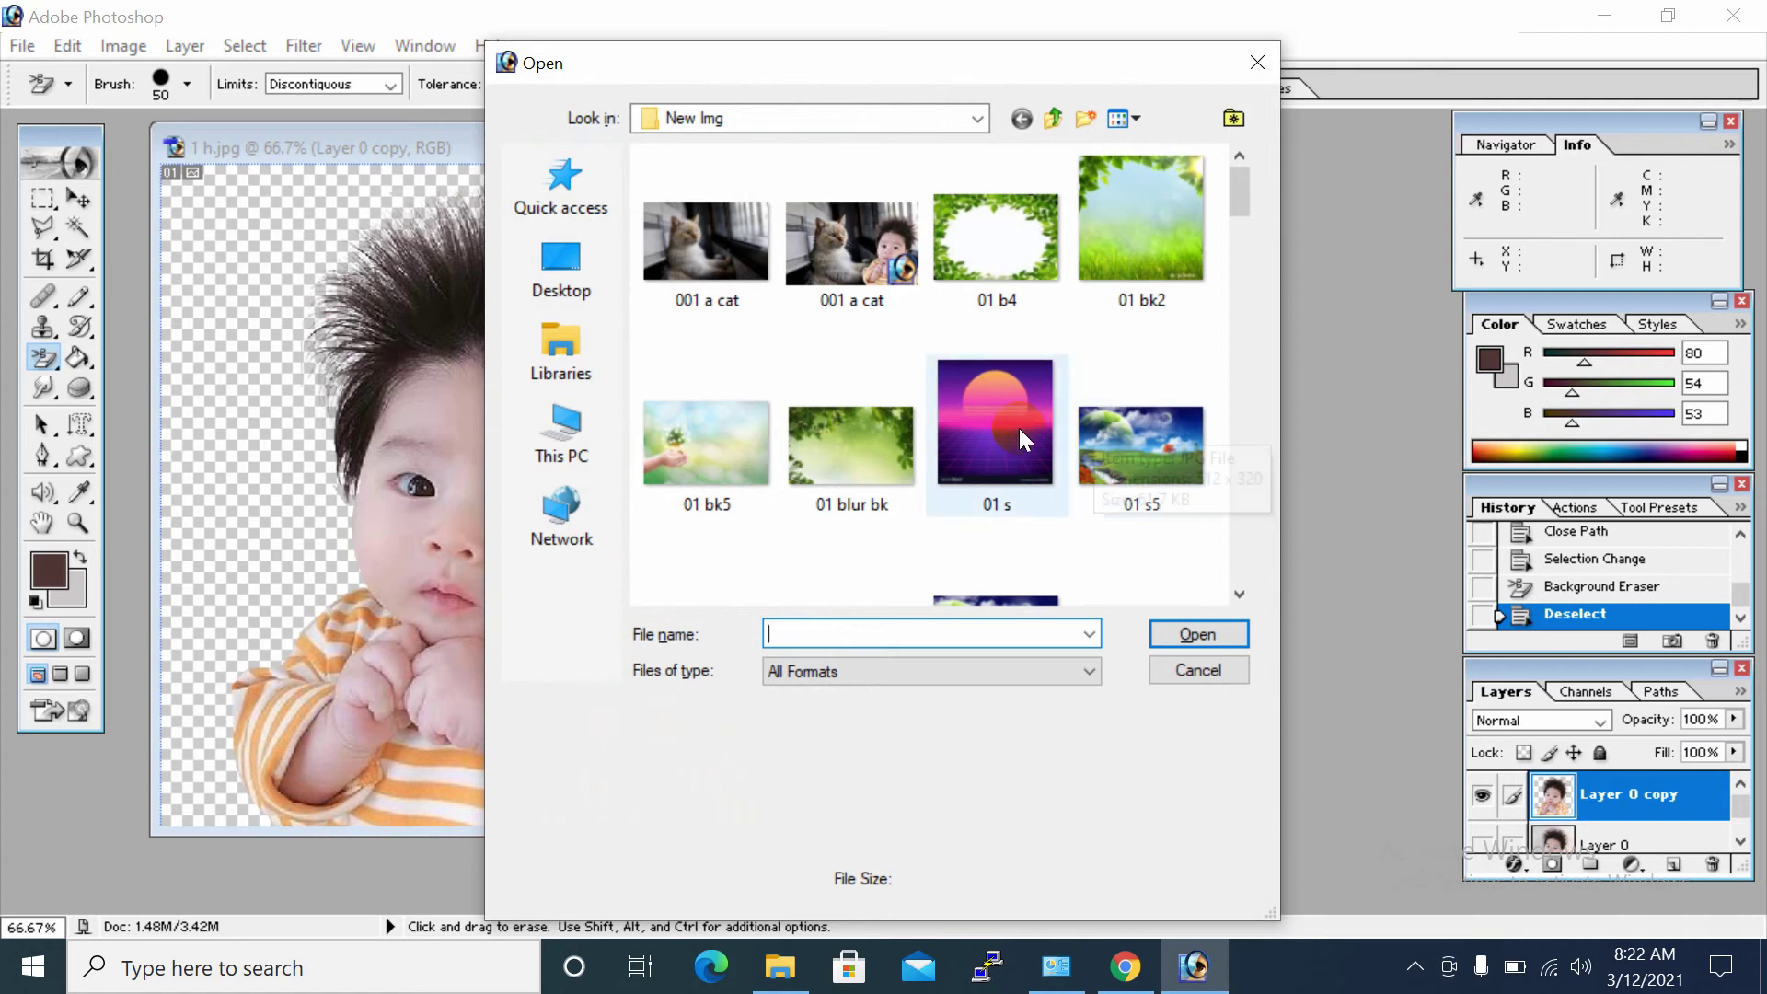
{"action": "double_click", "coordinate": [723, 304]}
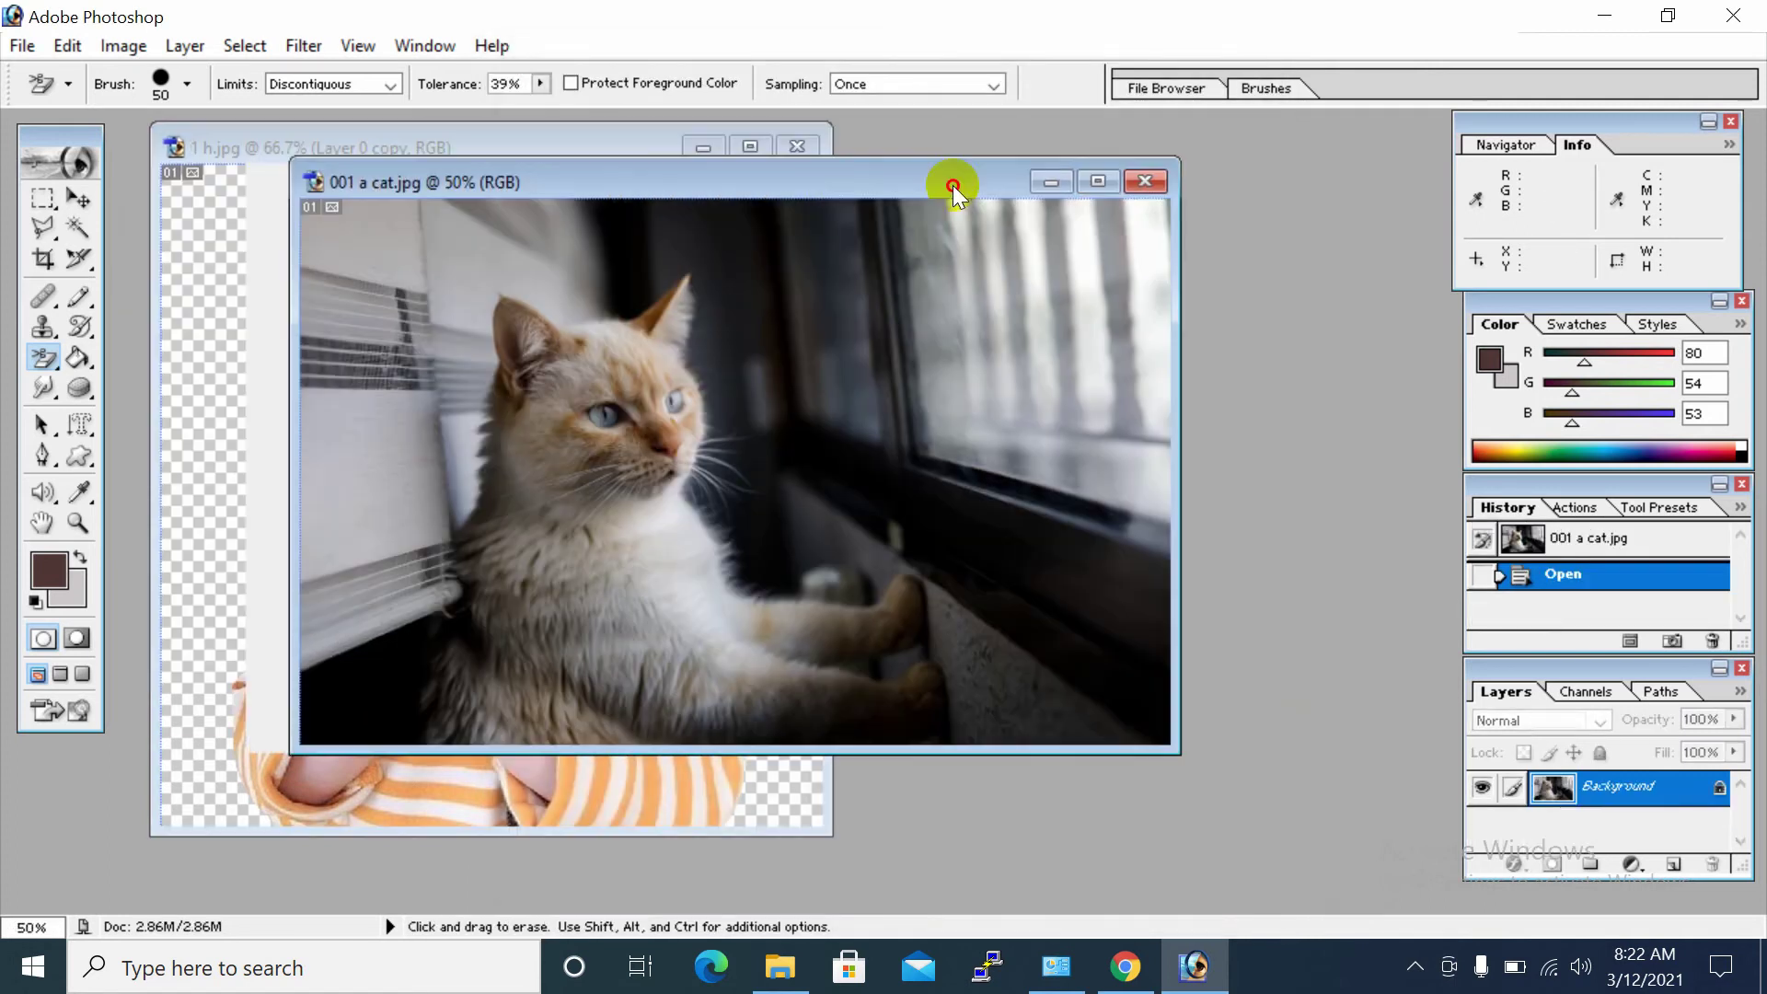
{"action": "left_click_drag", "start_coordinate": [614, 161], "coordinate": [1228, 258]}
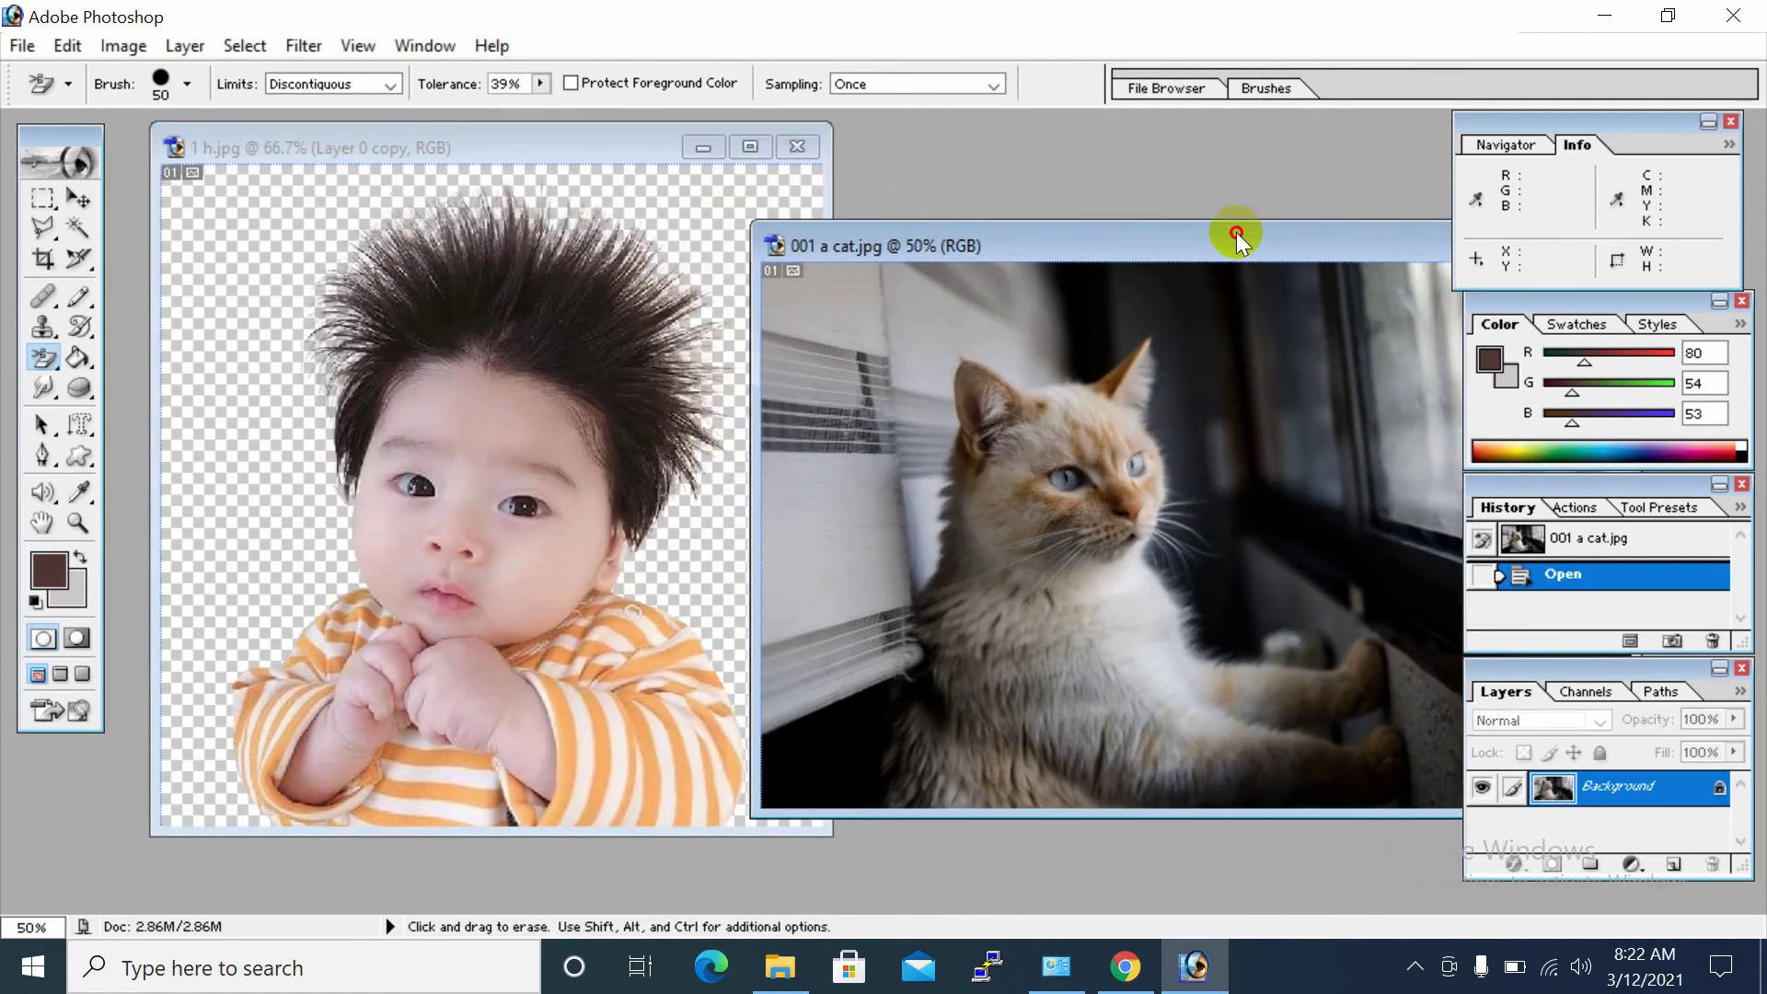
{"action": "left_click", "coordinate": [606, 147]}
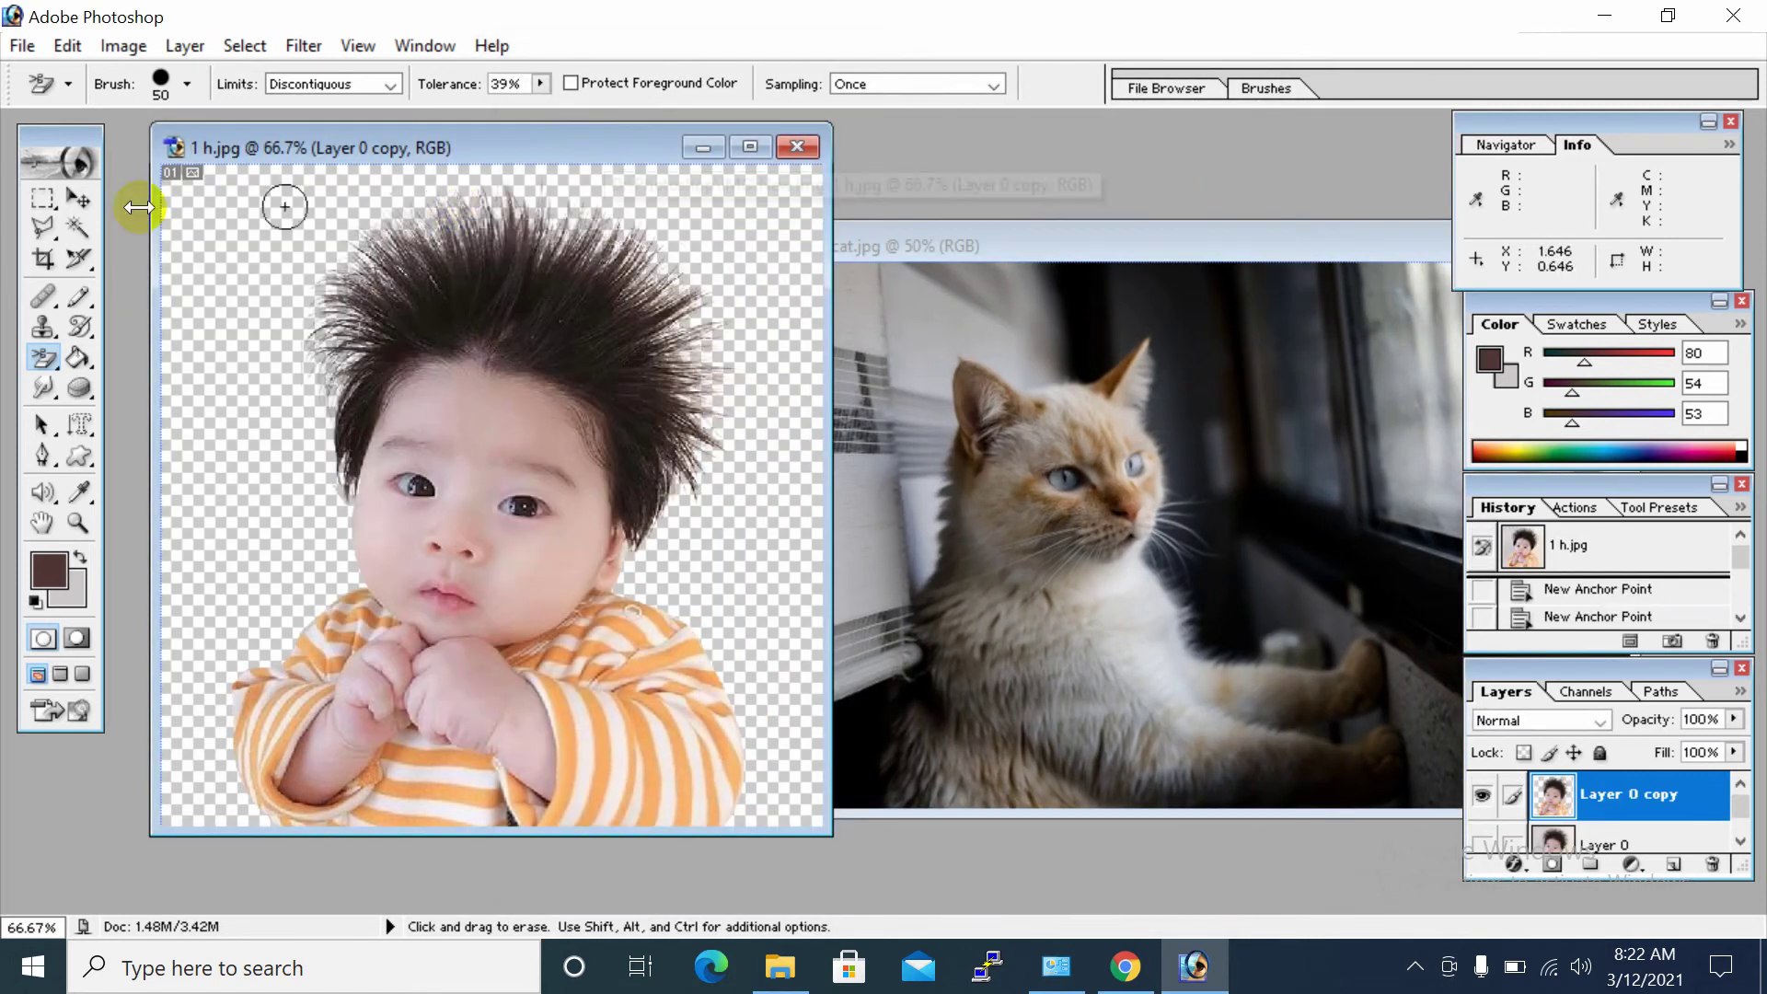
Drag the baby layer into the cat photo and position it on the right beside the cat.
{"action": "left_click", "coordinate": [80, 199]}
{"action": "left_click_drag", "start_coordinate": [455, 397], "coordinate": [1041, 436]}
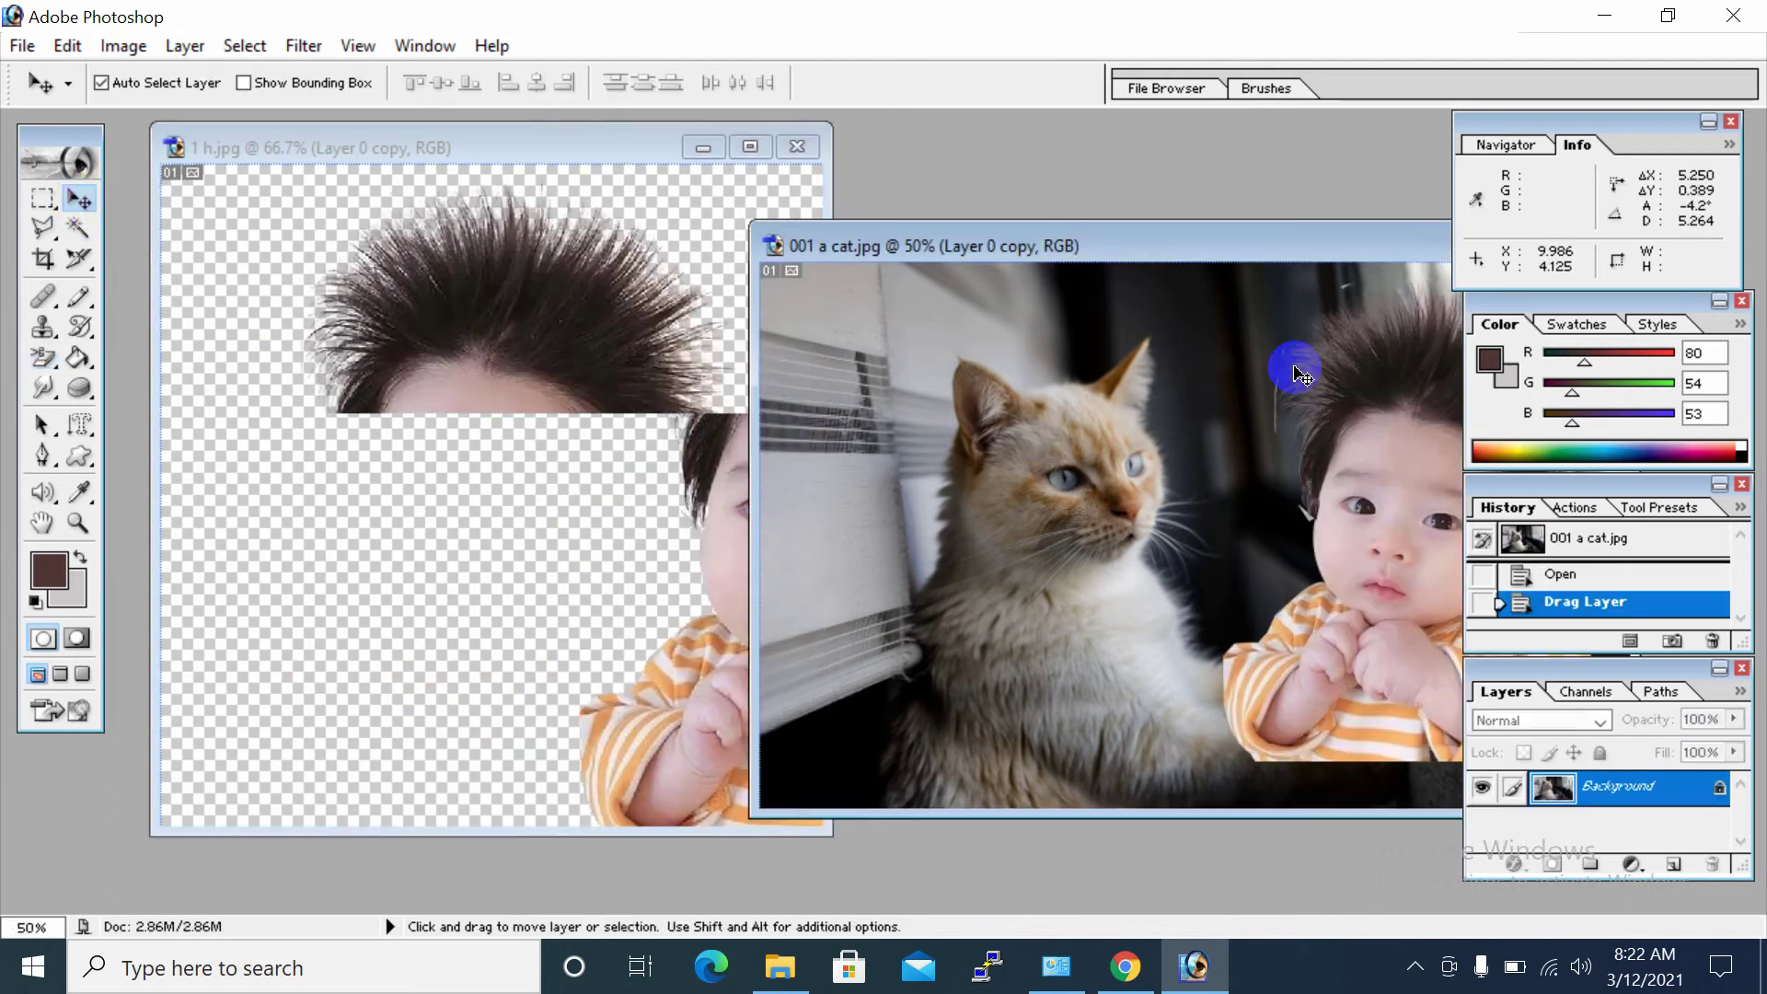
{"action": "left_click_drag", "start_coordinate": [1283, 239], "coordinate": [637, 148]}
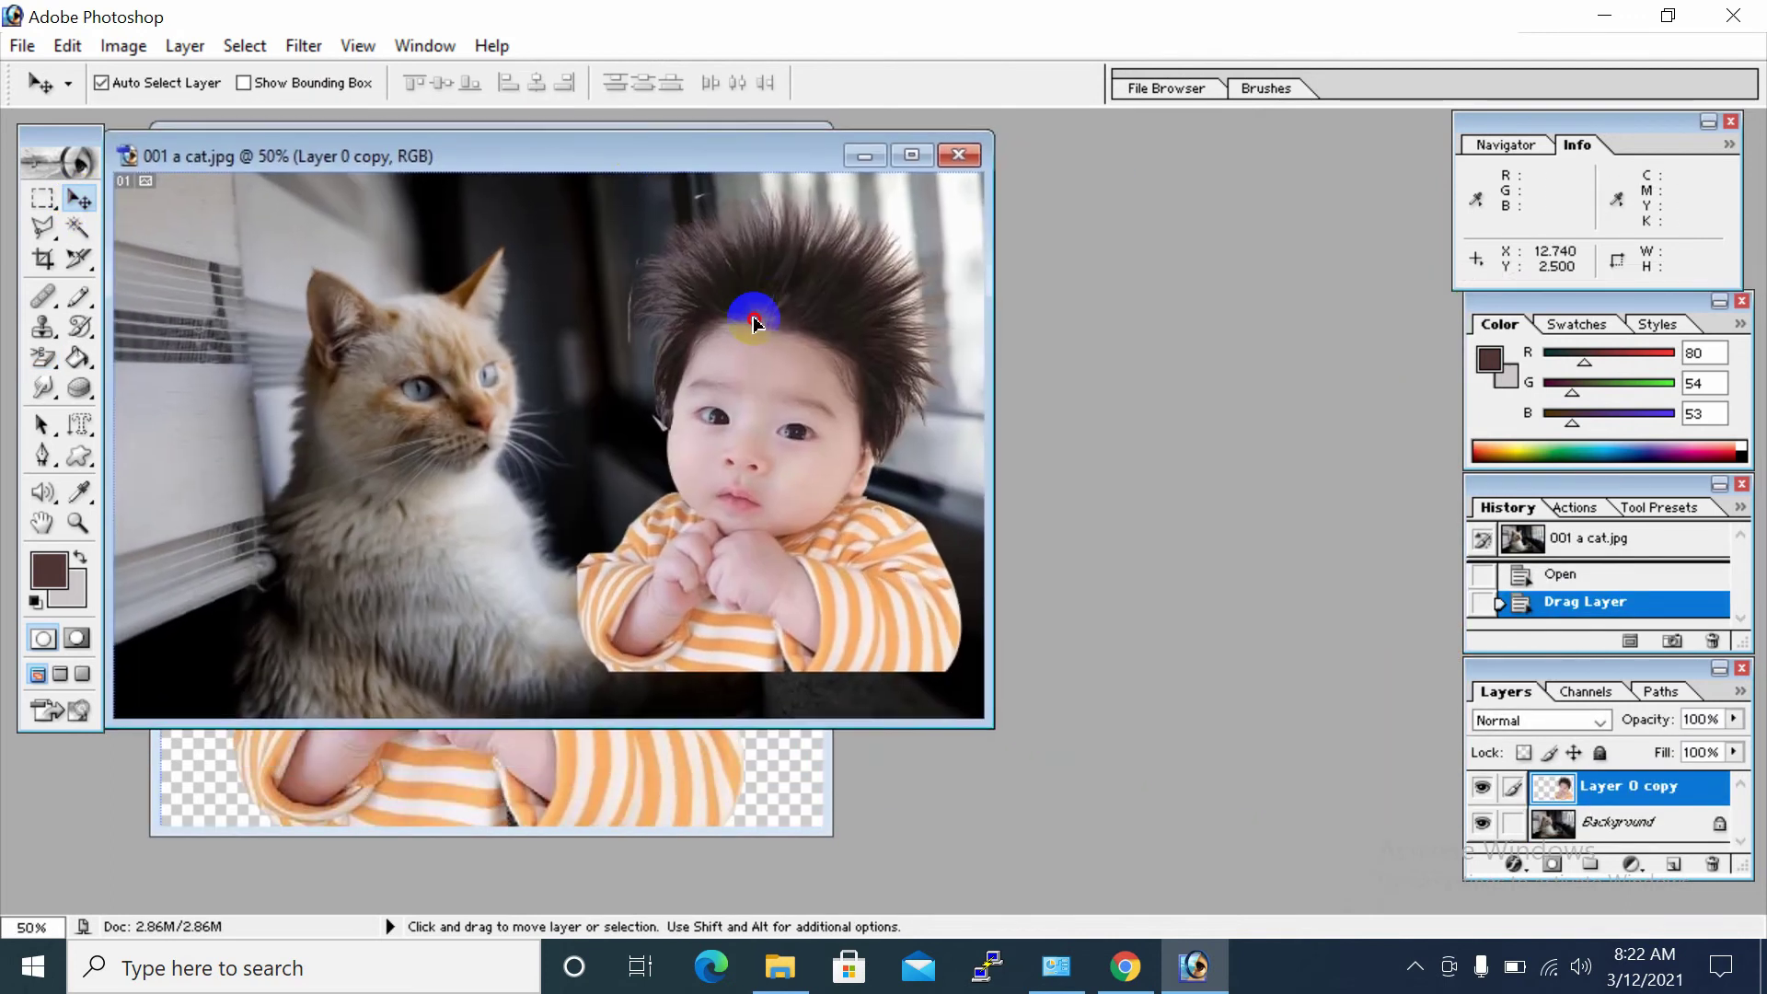
{"action": "left_click_drag", "start_coordinate": [750, 322], "coordinate": [771, 353]}
{"action": "left_click", "coordinate": [722, 245]}
{"action": "left_click", "coordinate": [893, 292]}
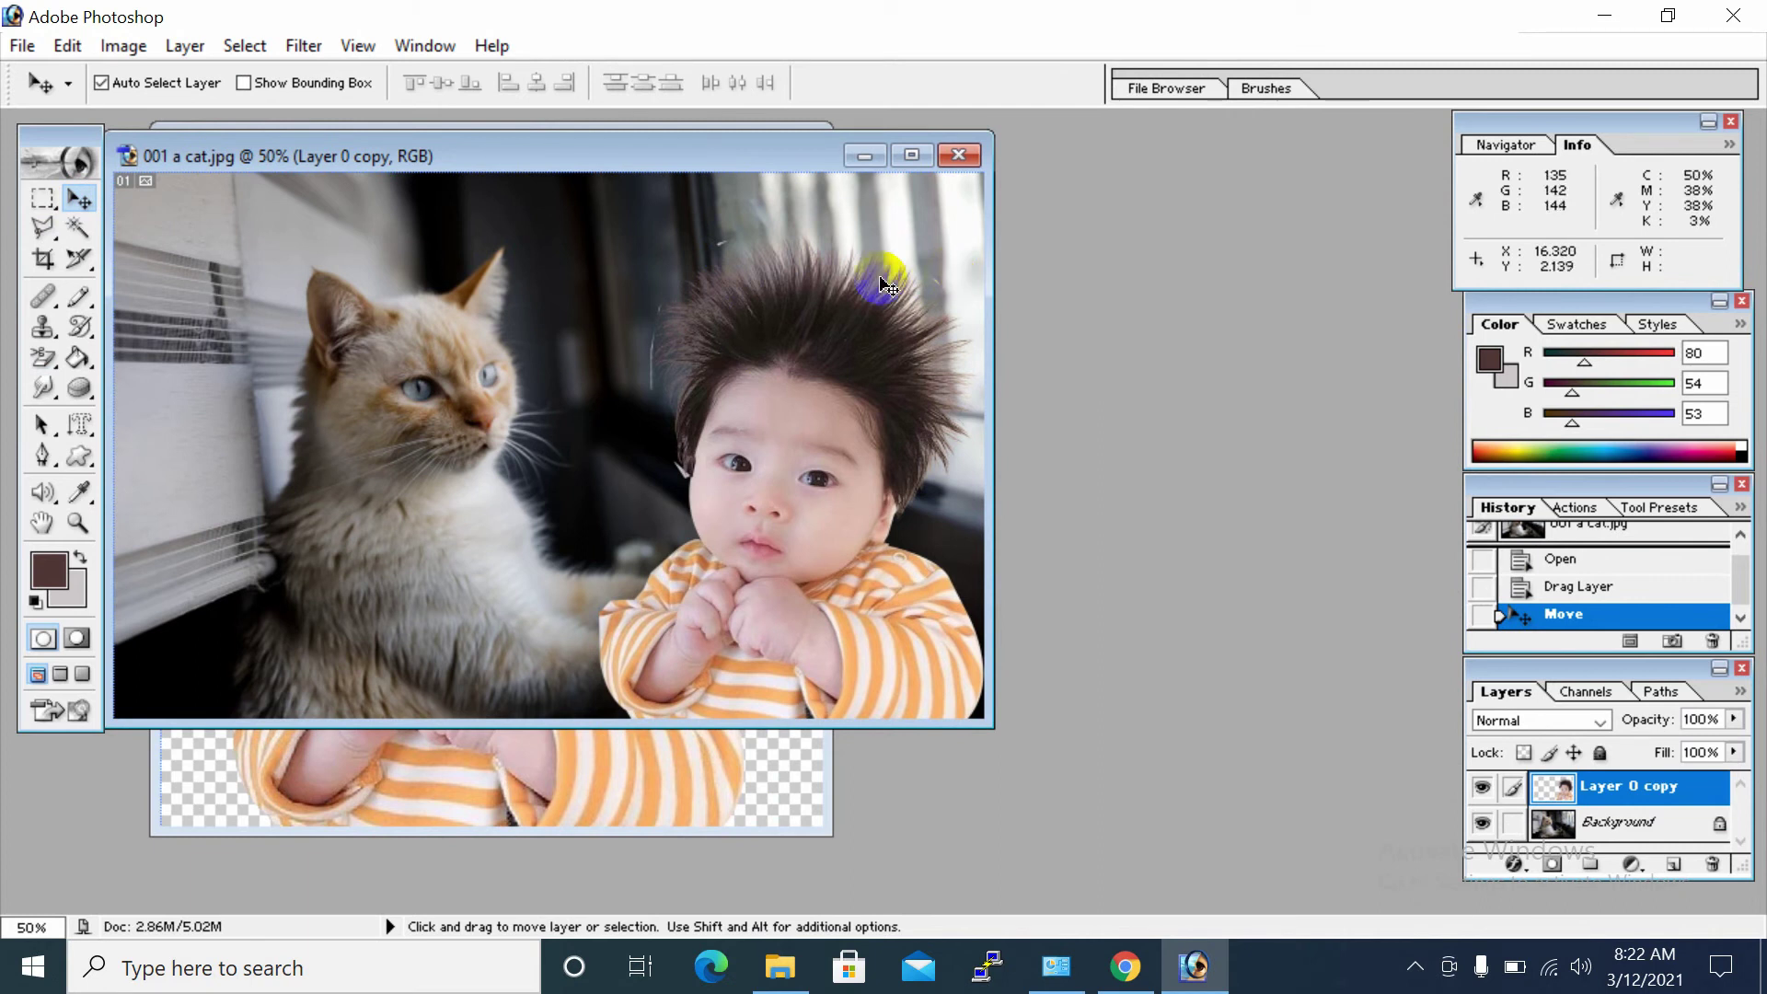
With the Eraser Tool, erase leftover background around the baby's hair and cheek.
{"action": "left_click", "coordinate": [46, 357]}
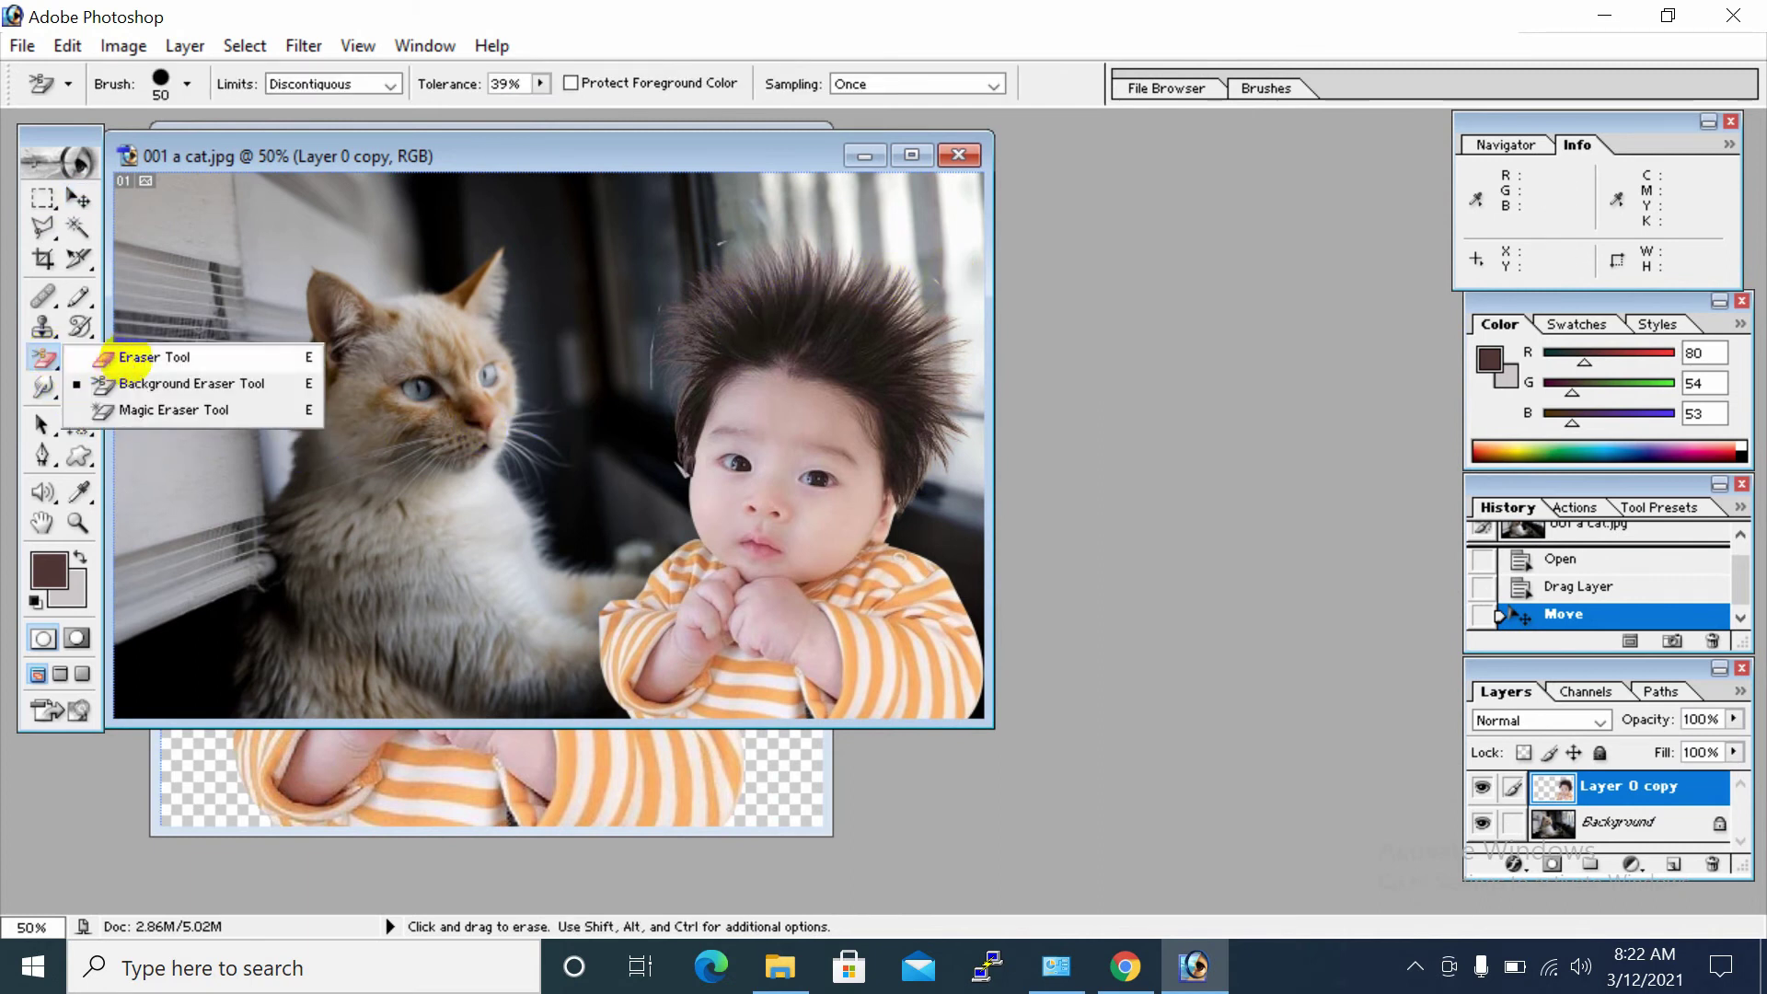
{"action": "left_click", "coordinate": [125, 359]}
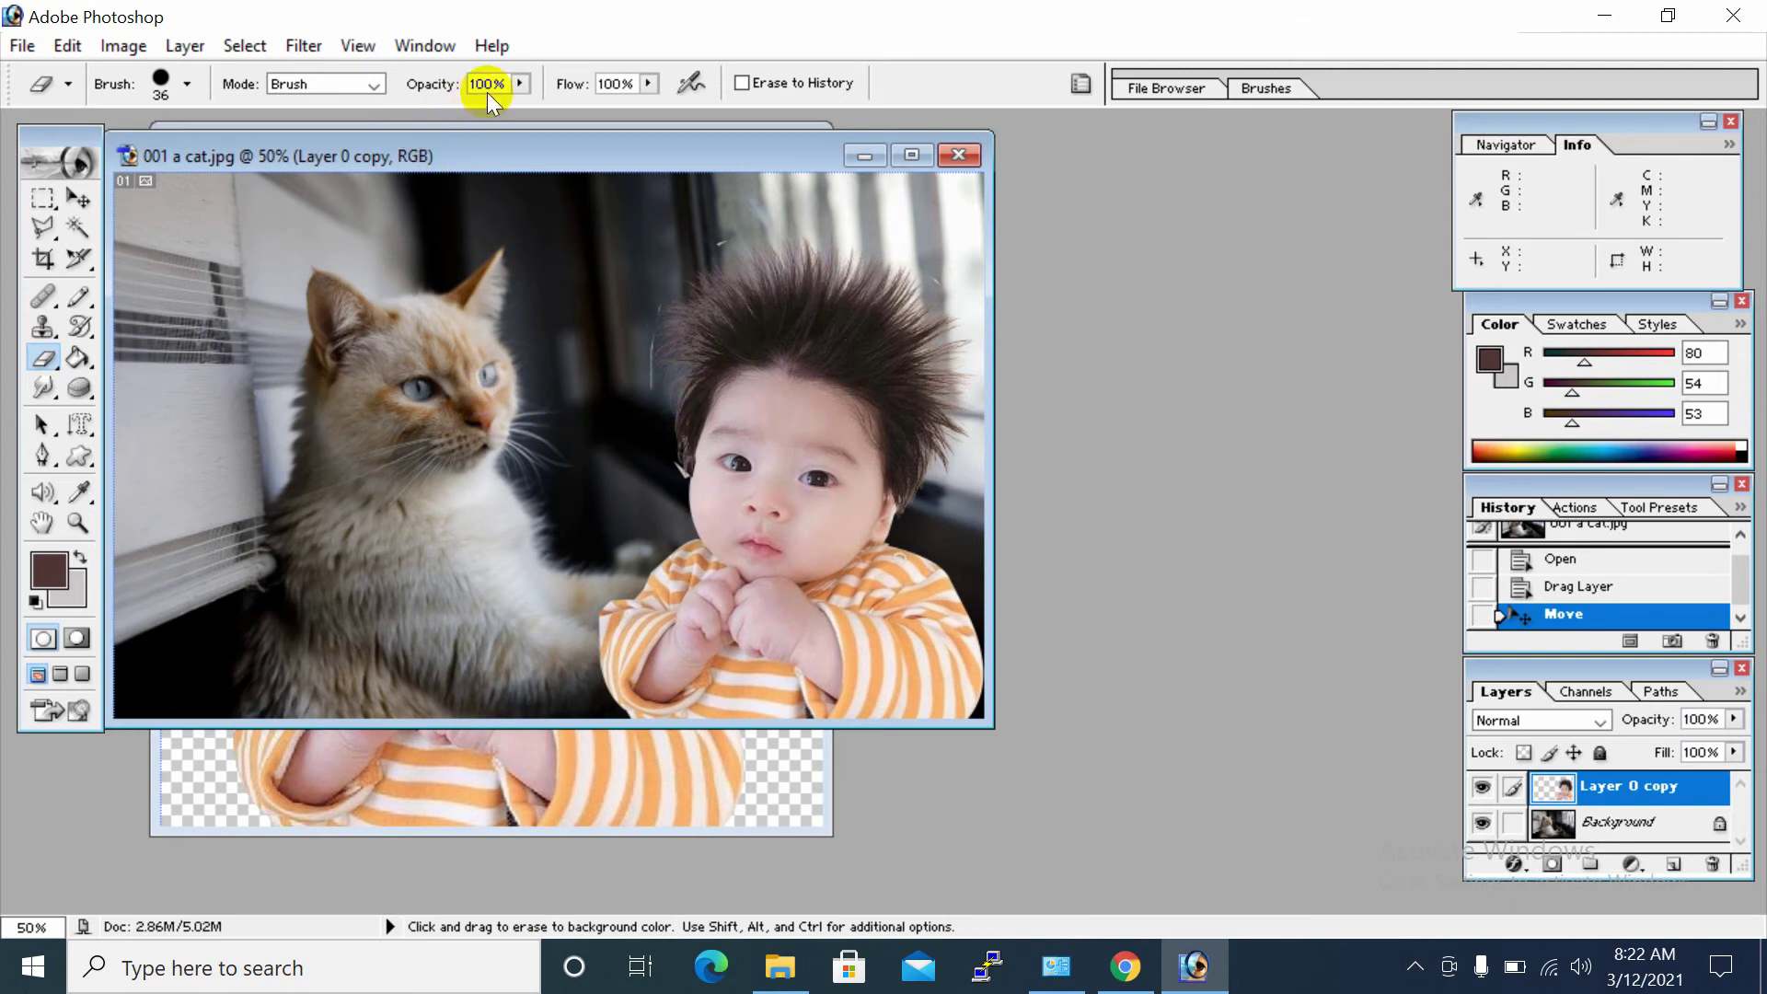
{"action": "left_click_drag", "start_coordinate": [680, 276], "coordinate": [652, 402]}
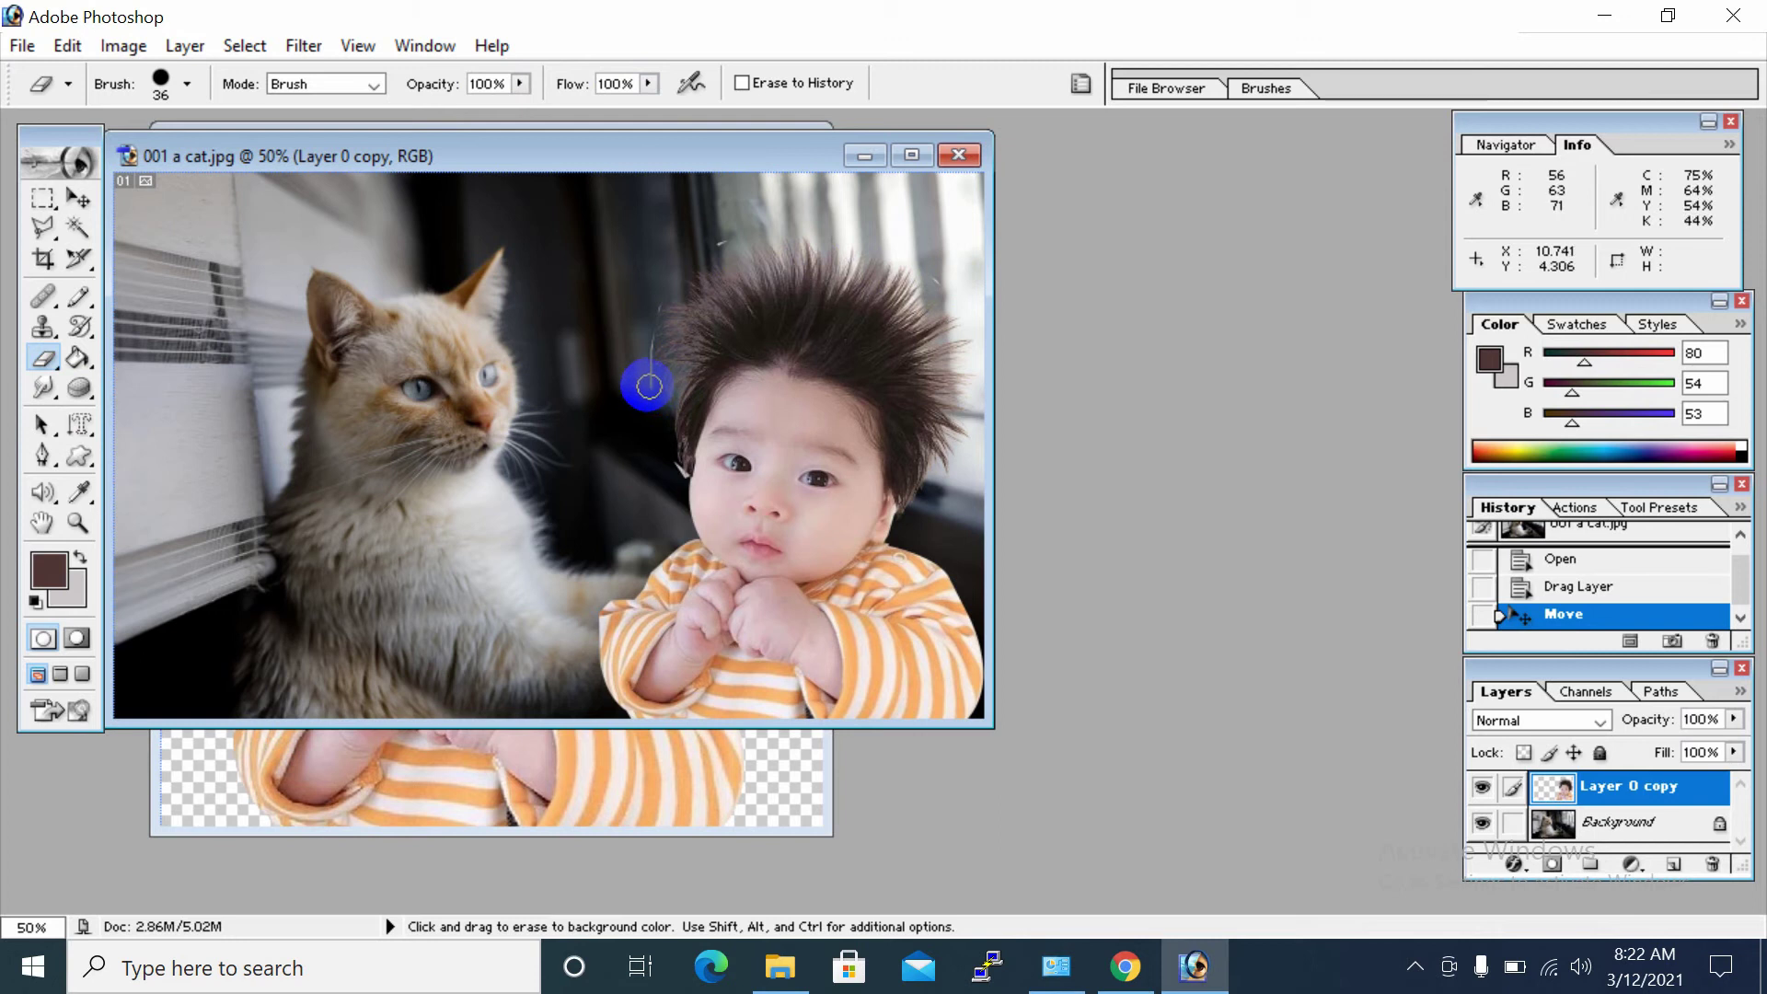
{"action": "mouse_move", "coordinate": [643, 378]}
{"action": "left_mouse_down"}
{"action": "mouse_move", "coordinate": [708, 234]}
{"action": "mouse_move", "coordinate": [765, 195]}
{"action": "left_mouse_up"}
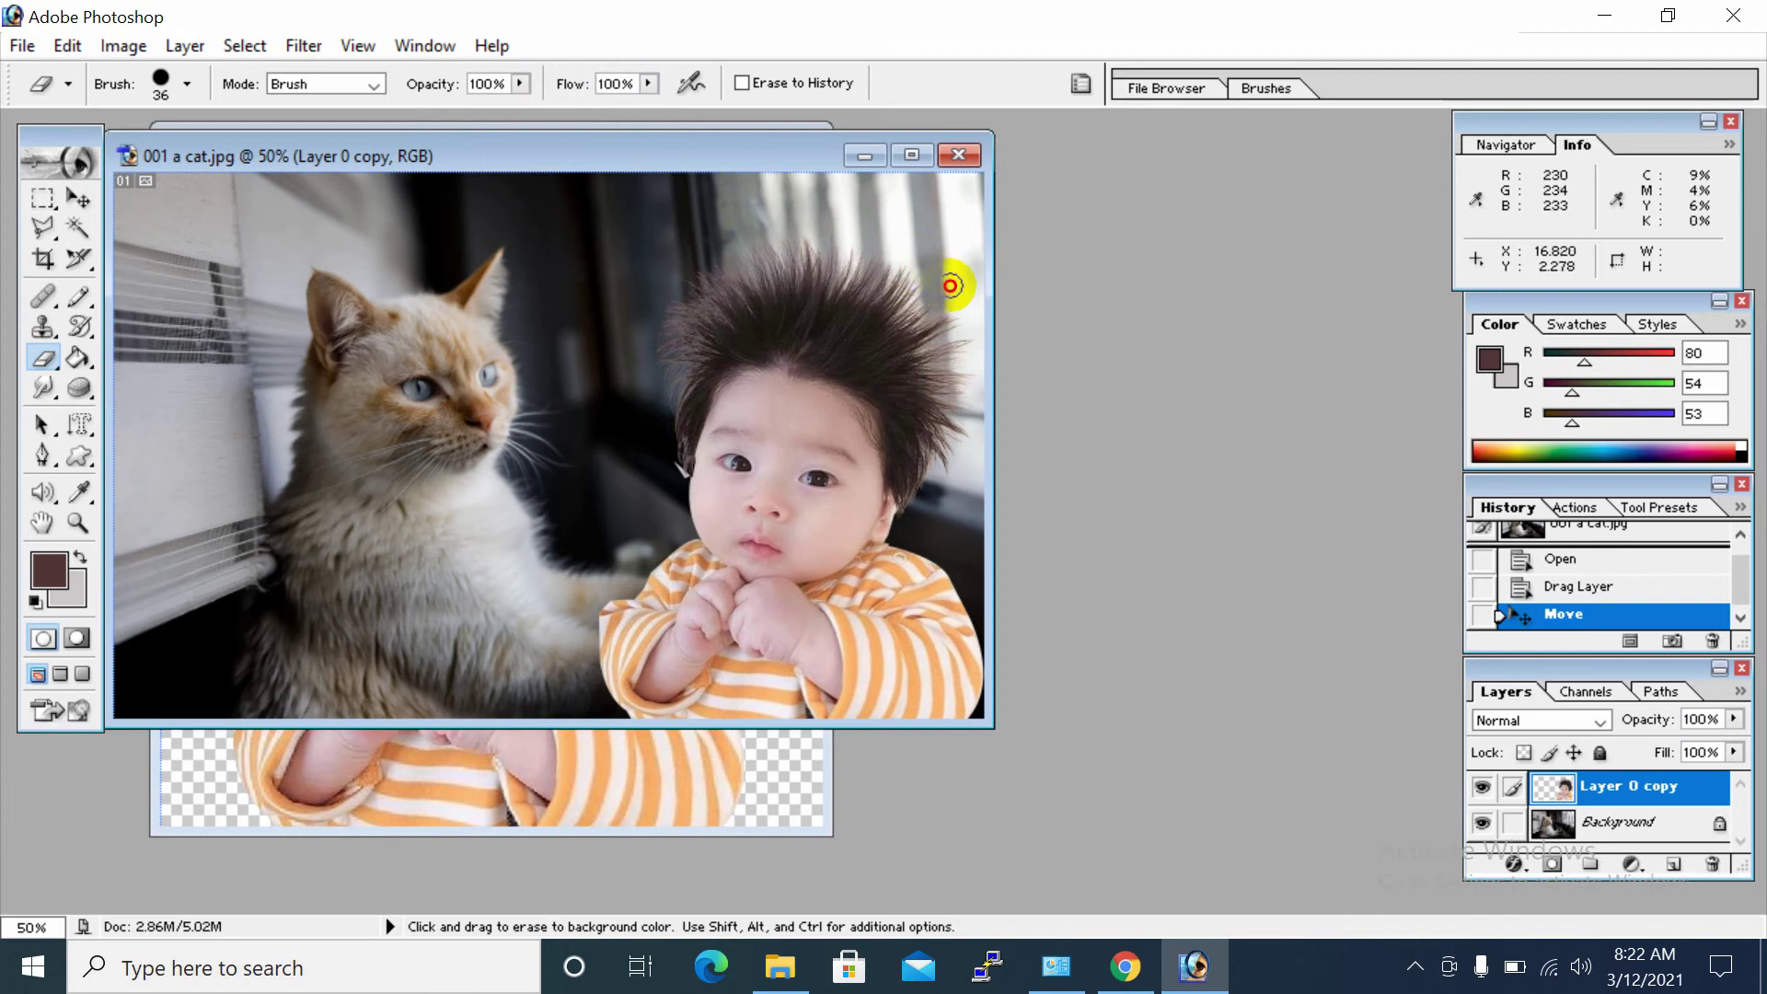
{"action": "left_click_drag", "start_coordinate": [671, 492], "coordinate": [673, 472]}
Zoom in on the face edge, erase along the hair, and set the eraser to 17 px.
{"action": "key", "text": "ctrl"}
{"action": "key", "text": "ctrl+plus"}
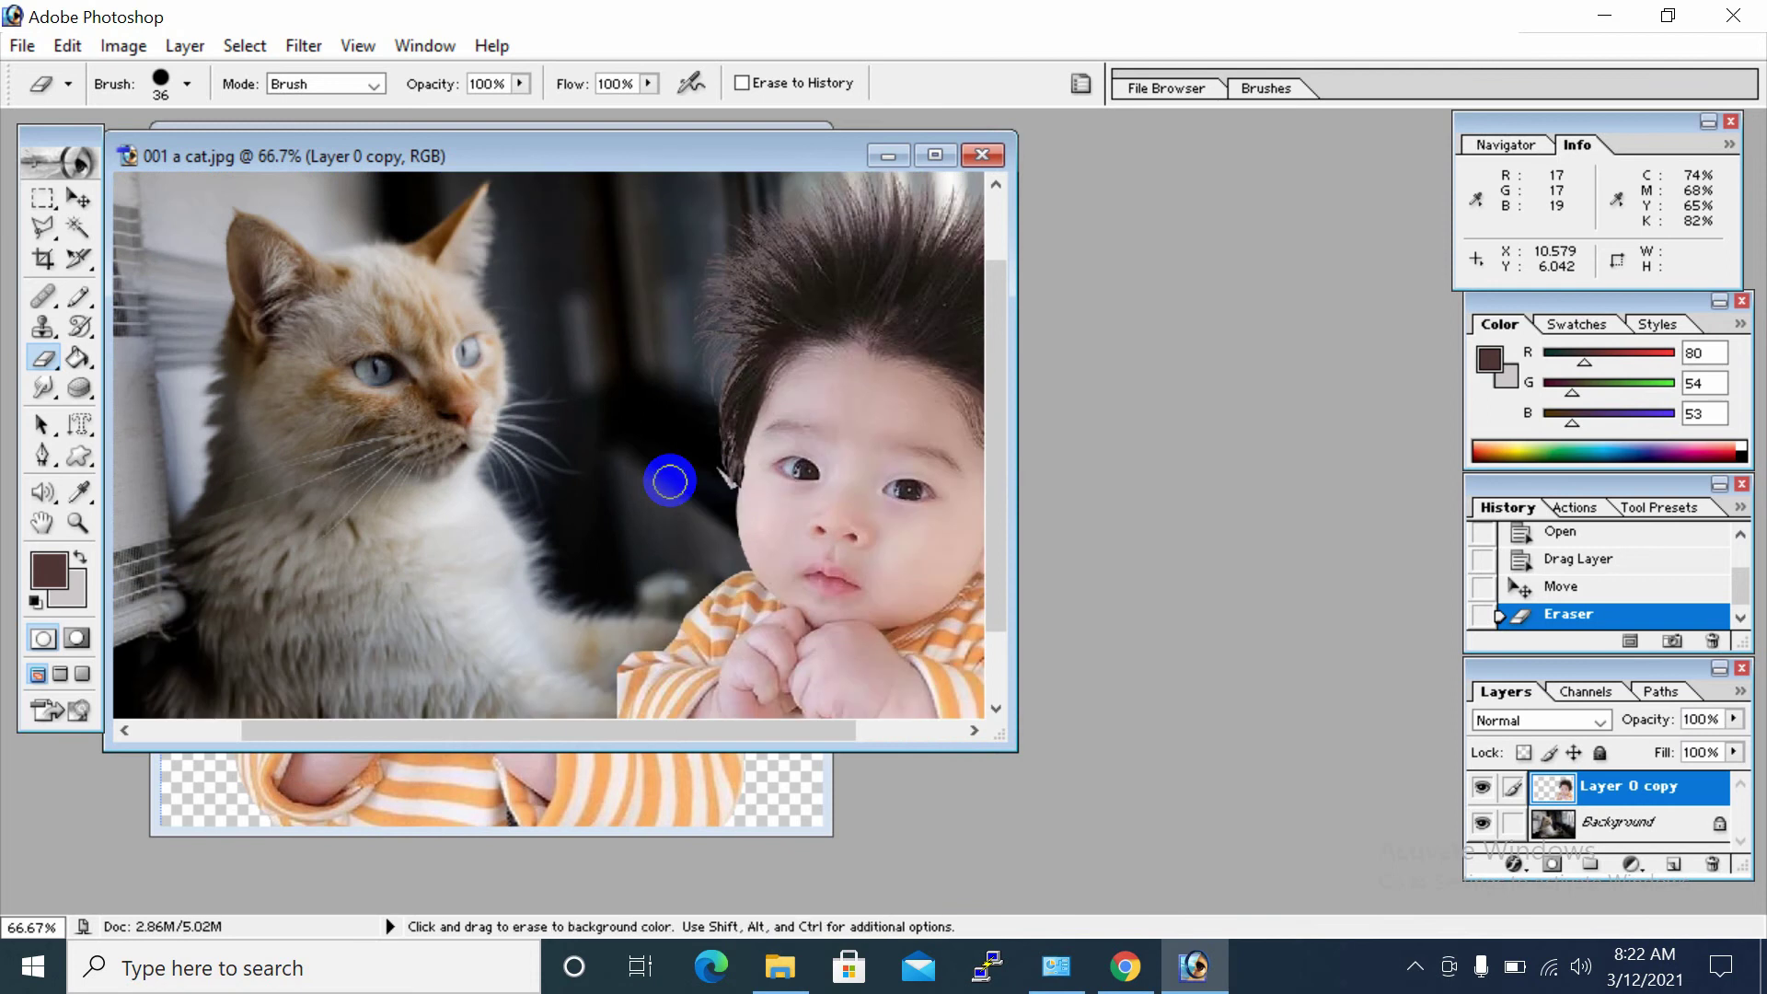
{"action": "left_click_drag", "start_coordinate": [681, 484], "coordinate": [698, 480]}
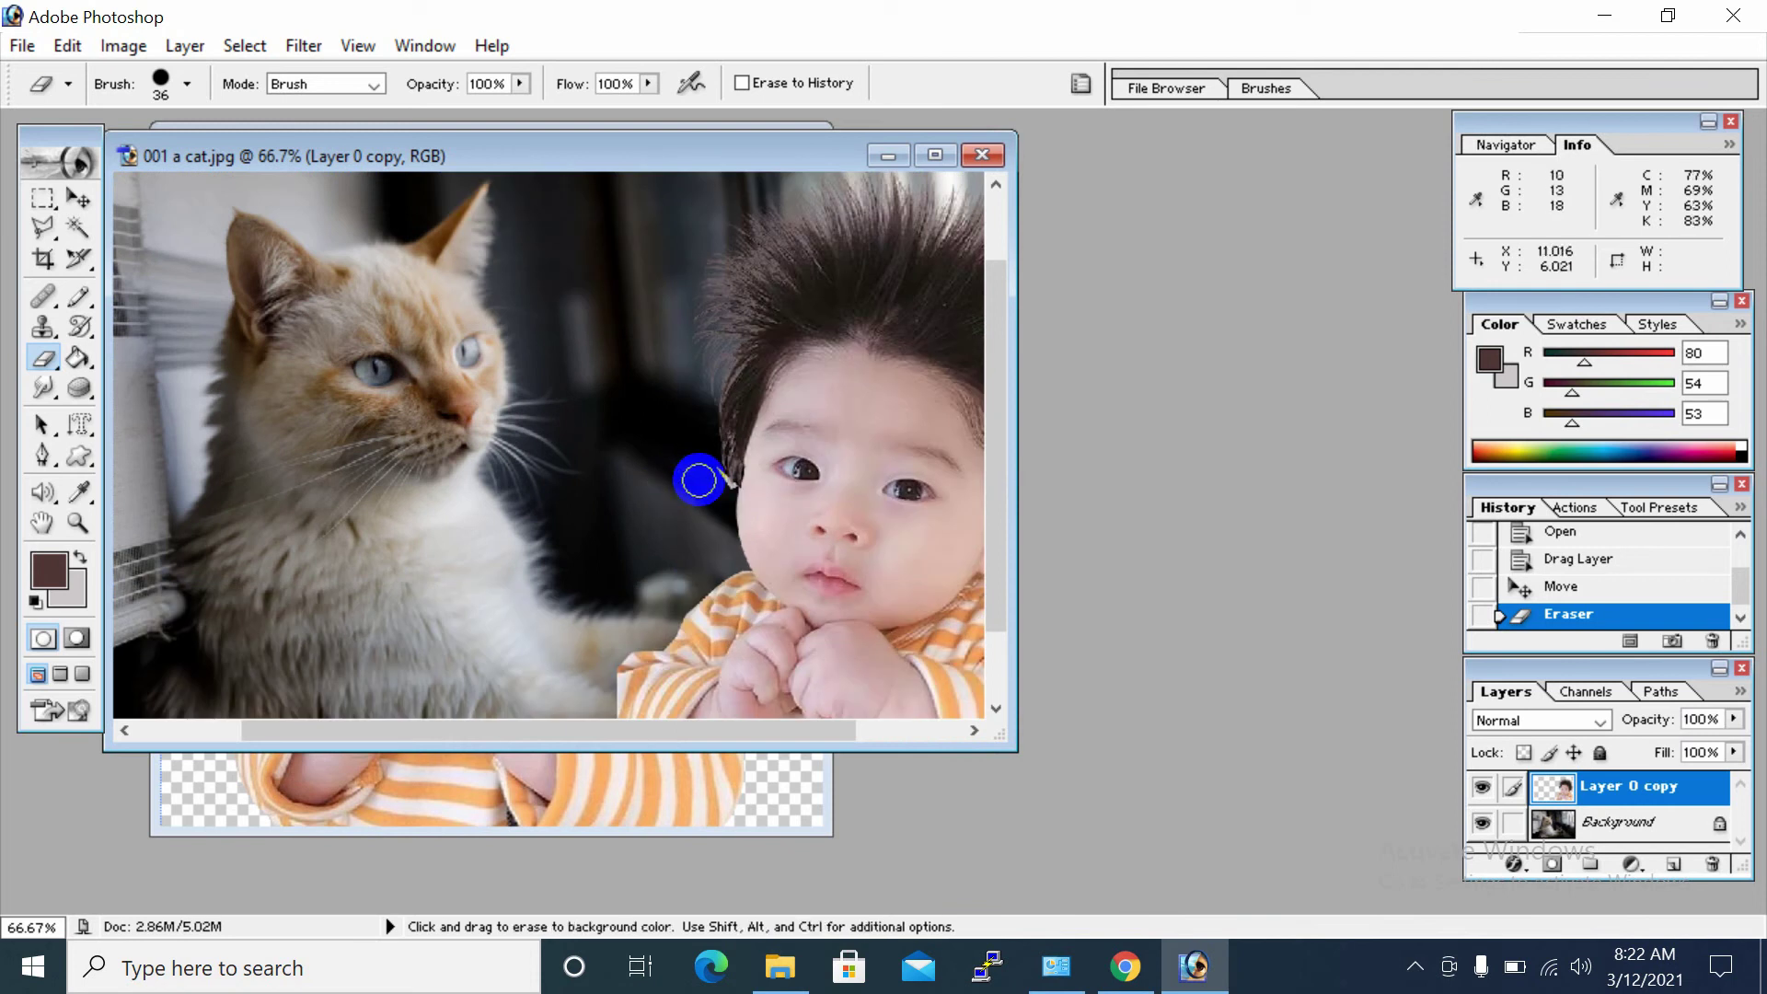
{"action": "left_click", "coordinate": [710, 482]}
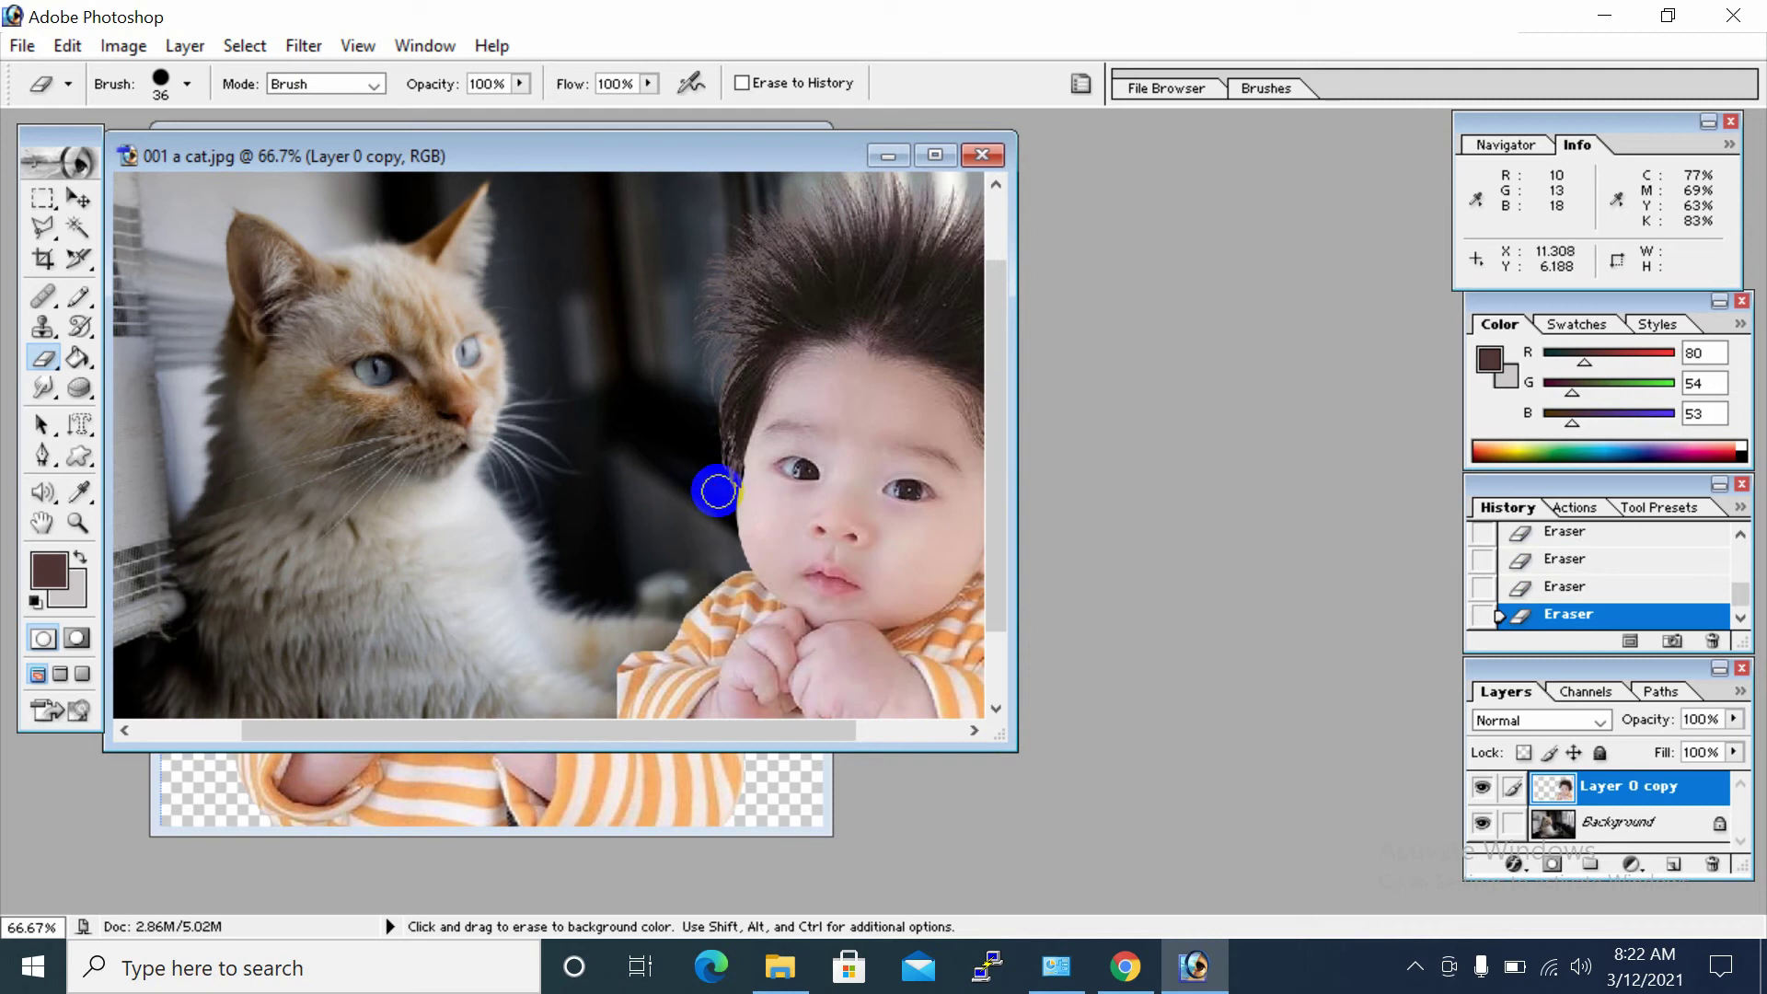
{"action": "right_click", "coordinate": [708, 495]}
{"action": "left_click_drag", "start_coordinate": [765, 543], "coordinate": [762, 543]}
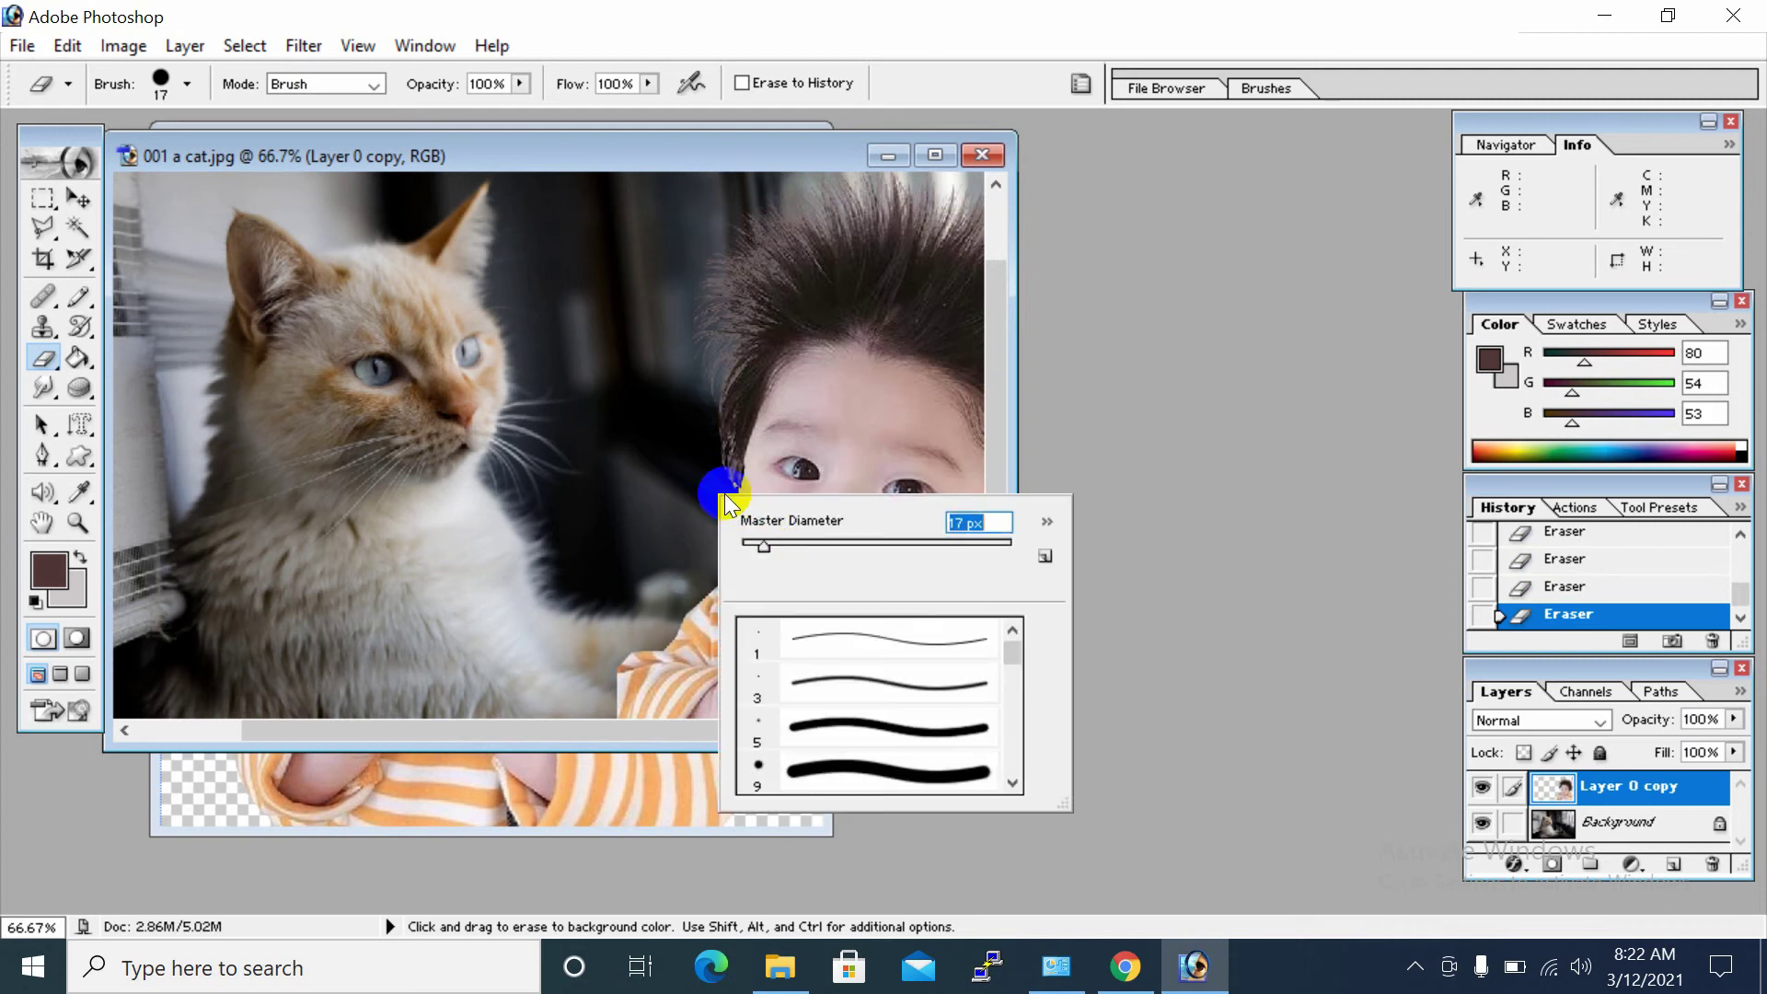
{"action": "left_click", "coordinate": [723, 495]}
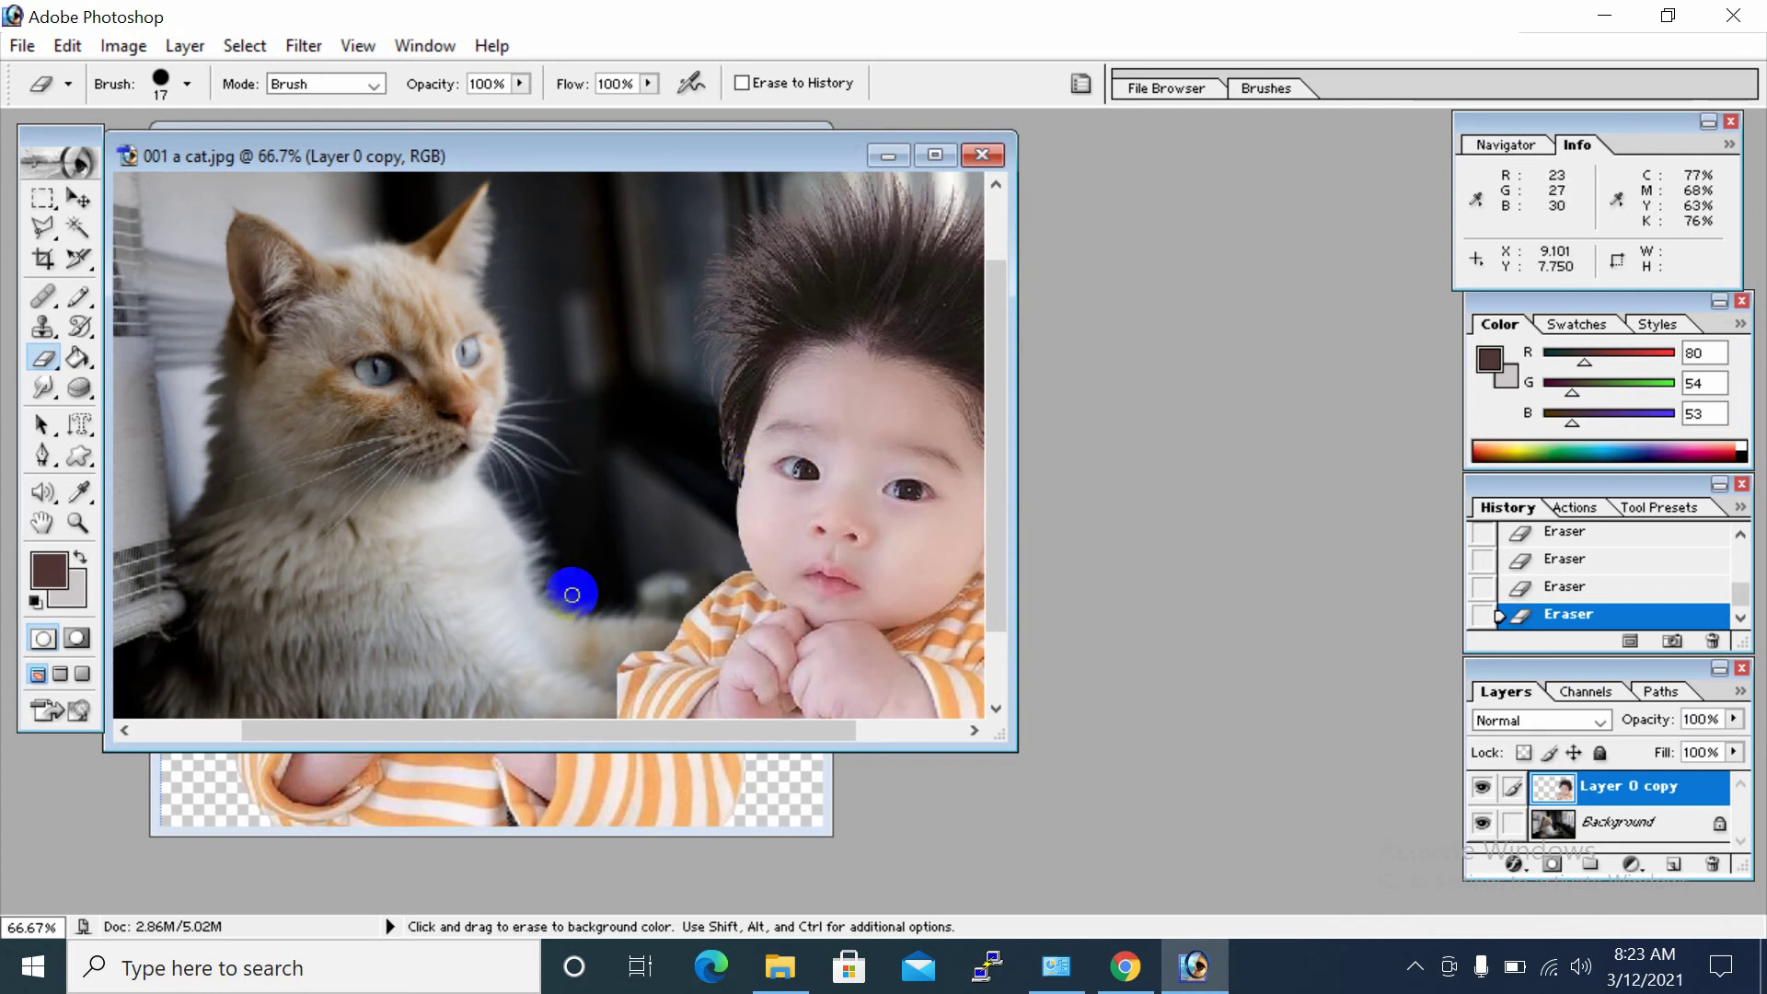
Maximize the cat image window and zoom out to view the whole composite.
{"action": "key", "text": "ctrl+minus"}
{"action": "key", "text": "ctrl+minus"}
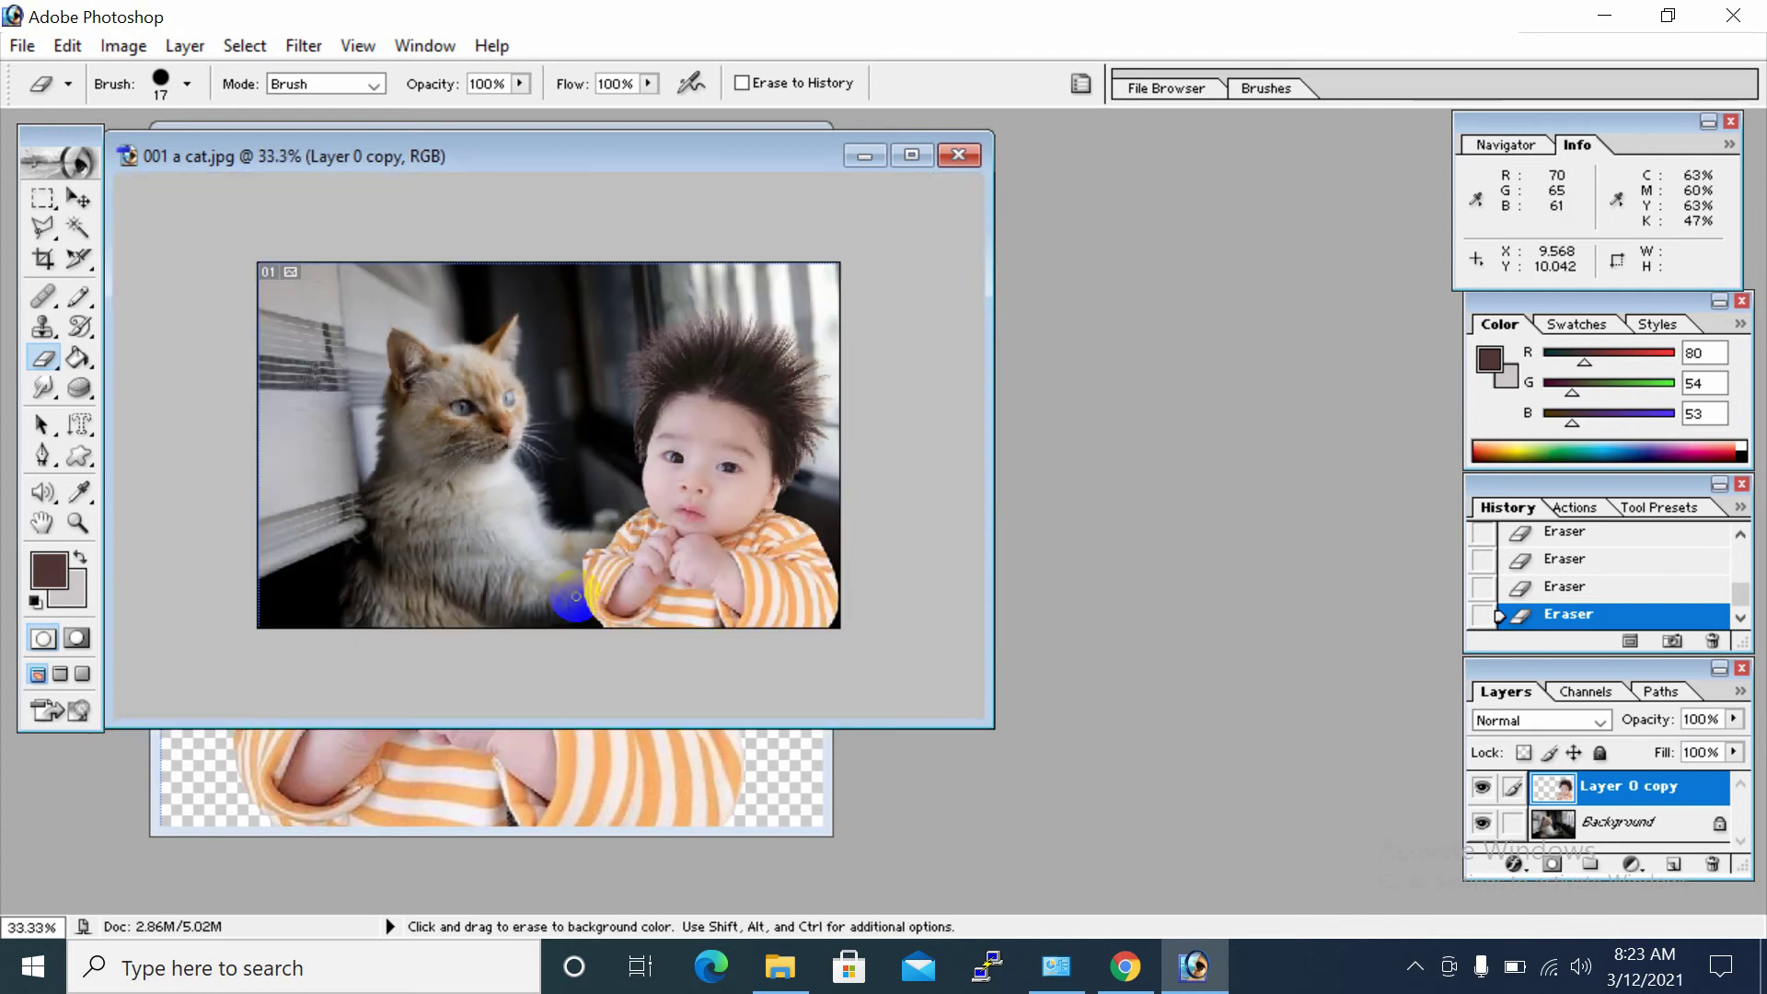
{"action": "left_click", "coordinate": [911, 154]}
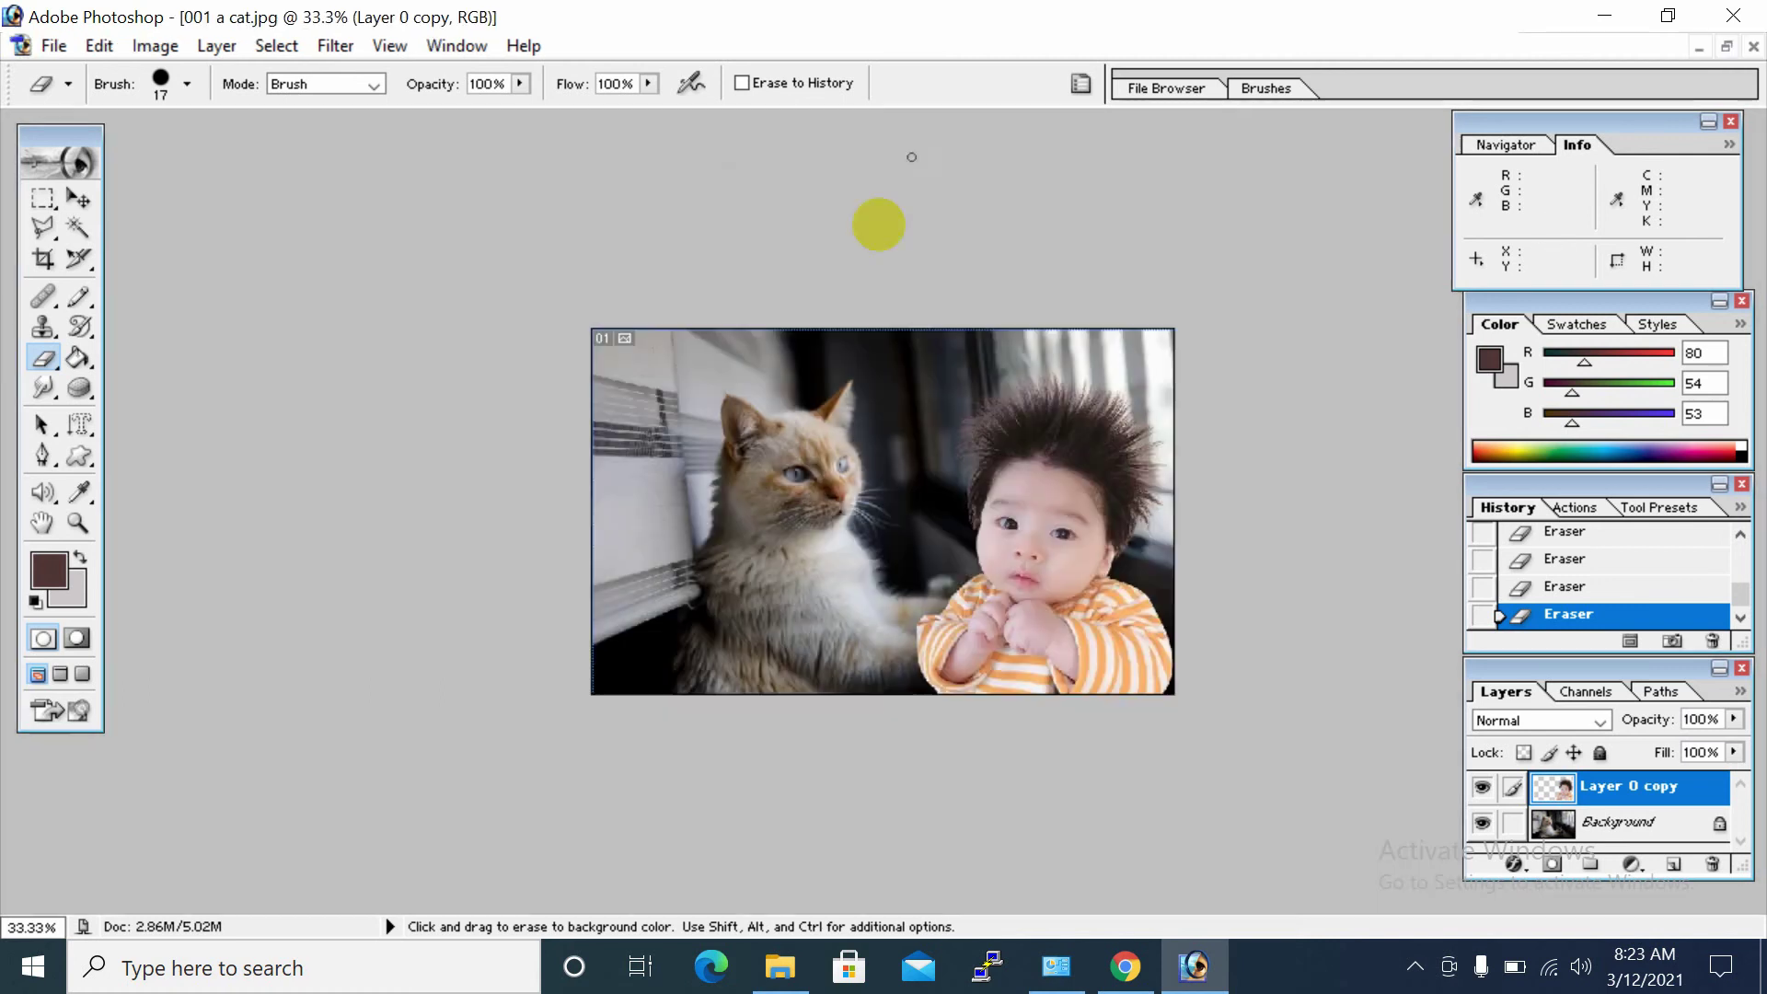
{"action": "key", "text": "ctrl"}
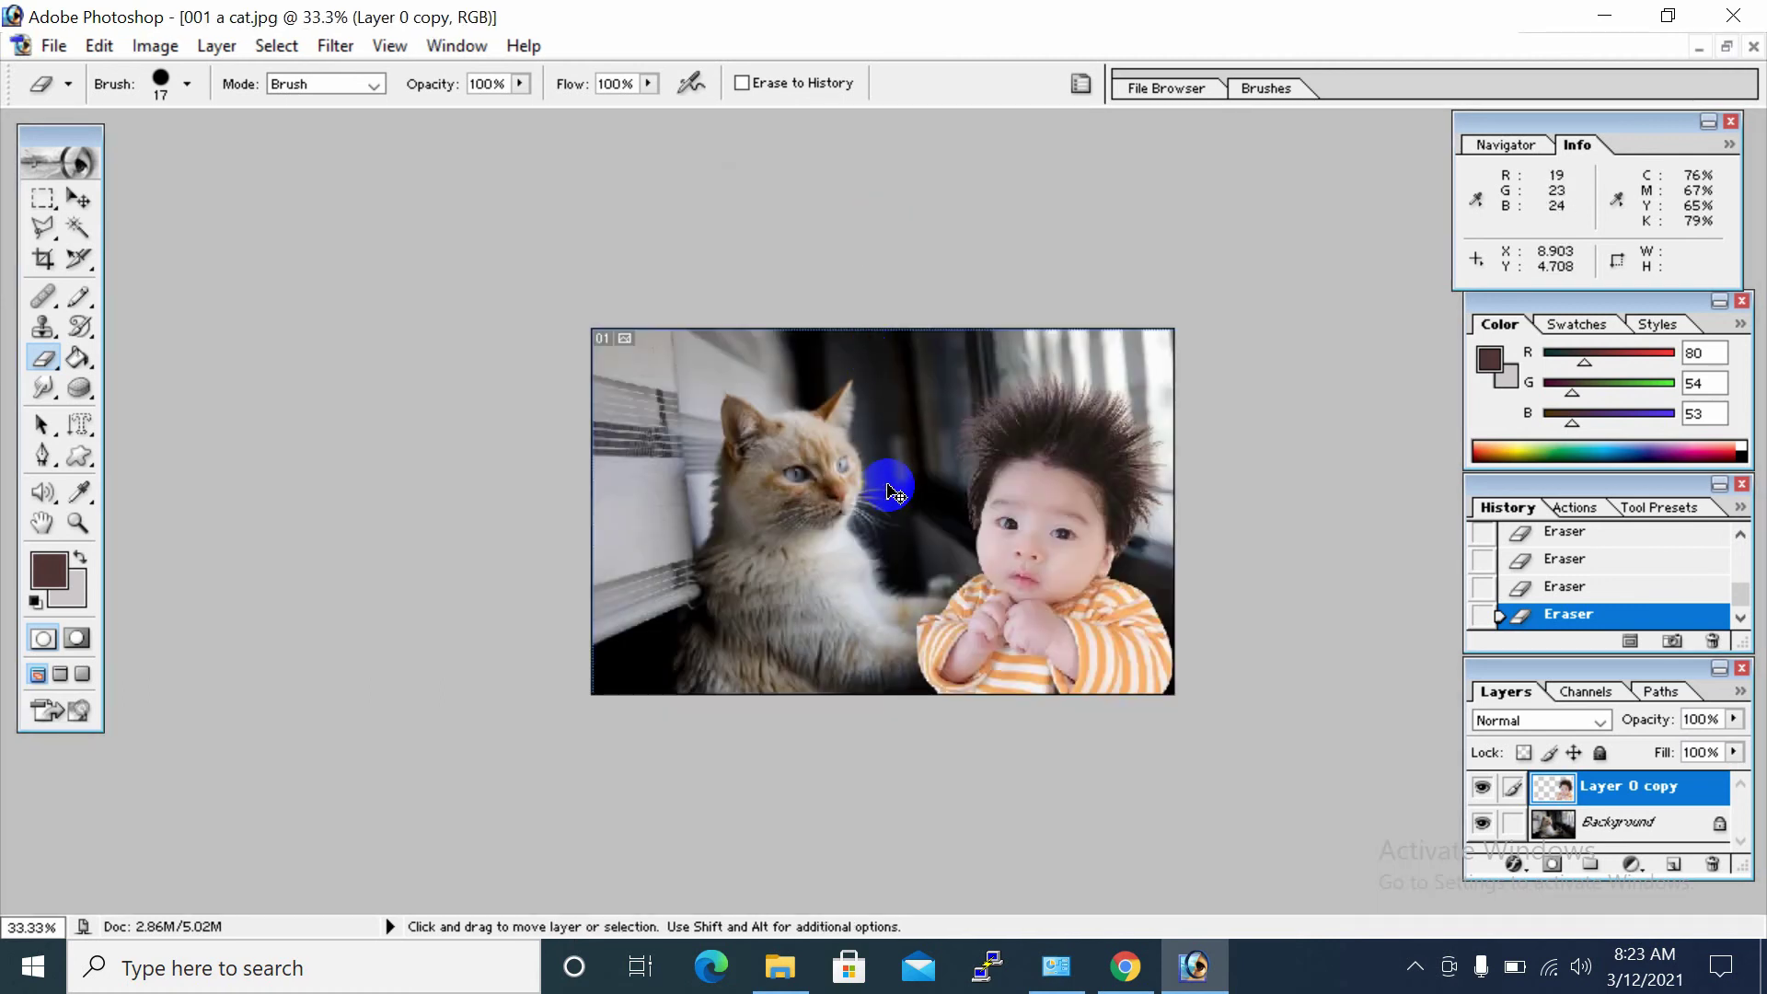
{"action": "key", "text": "ctrl+plus"}
{"action": "key", "text": "ctrl+plus"}
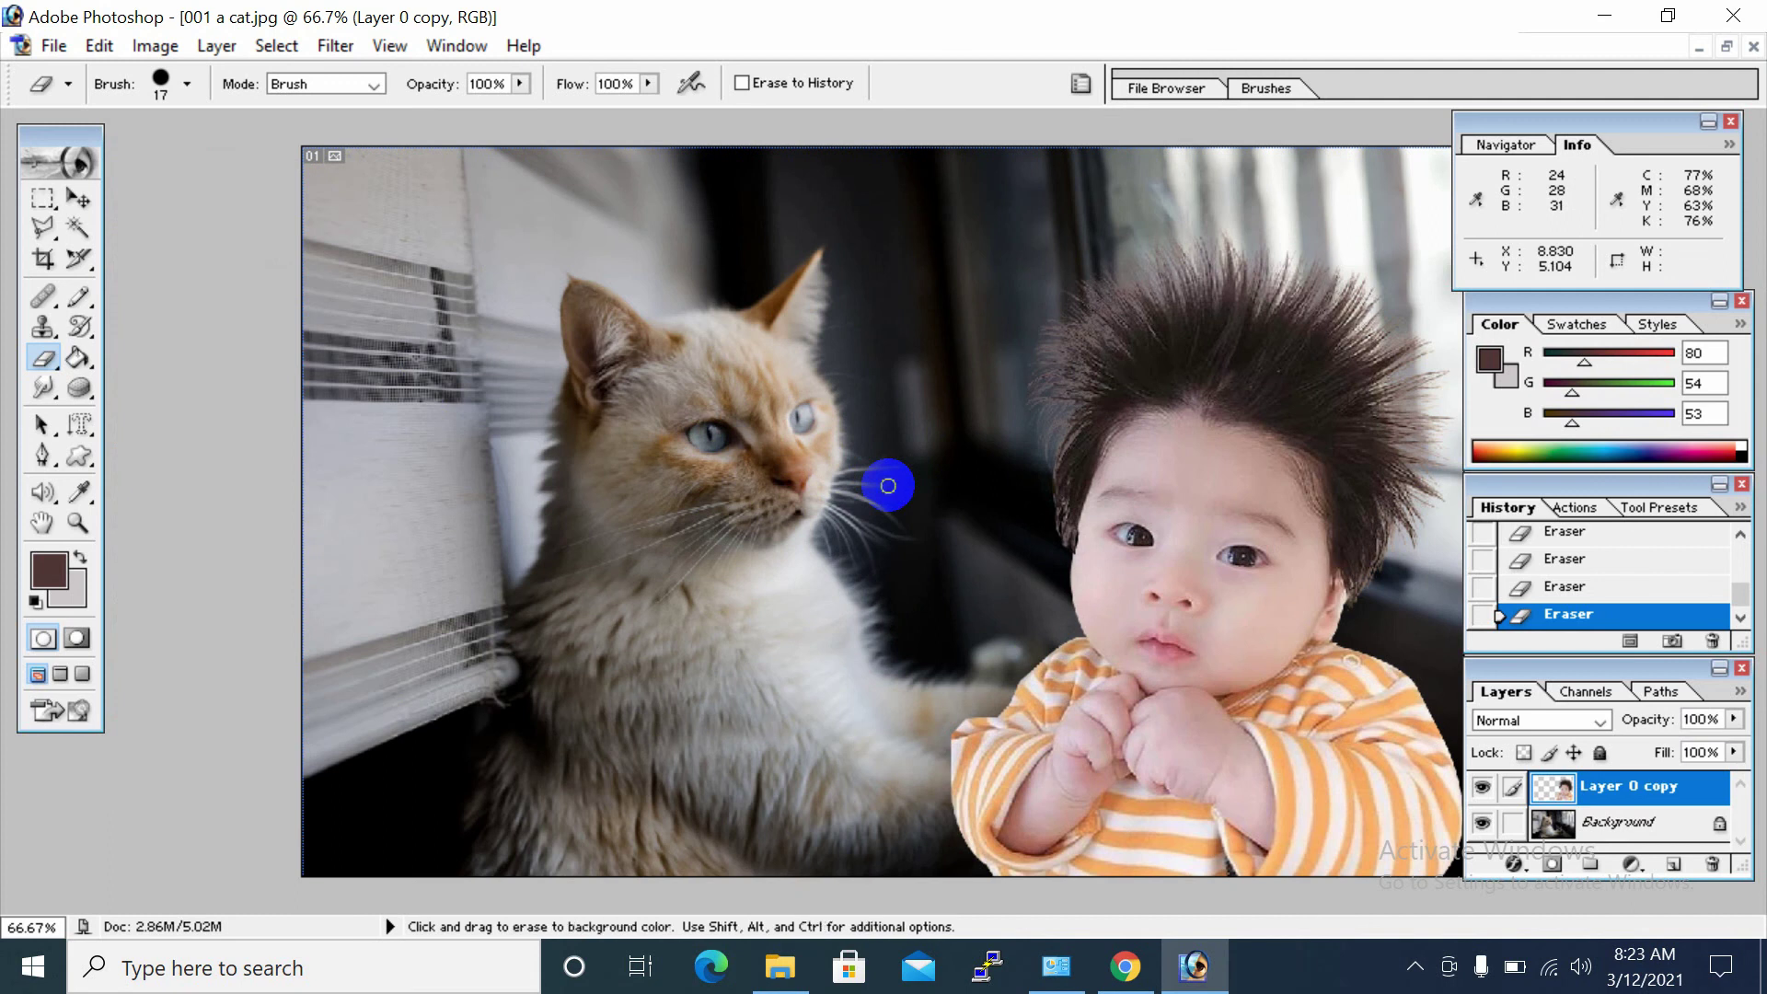
{"action": "key", "text": "ctrl+minus"}
{"action": "left_click", "coordinate": [1003, 654]}
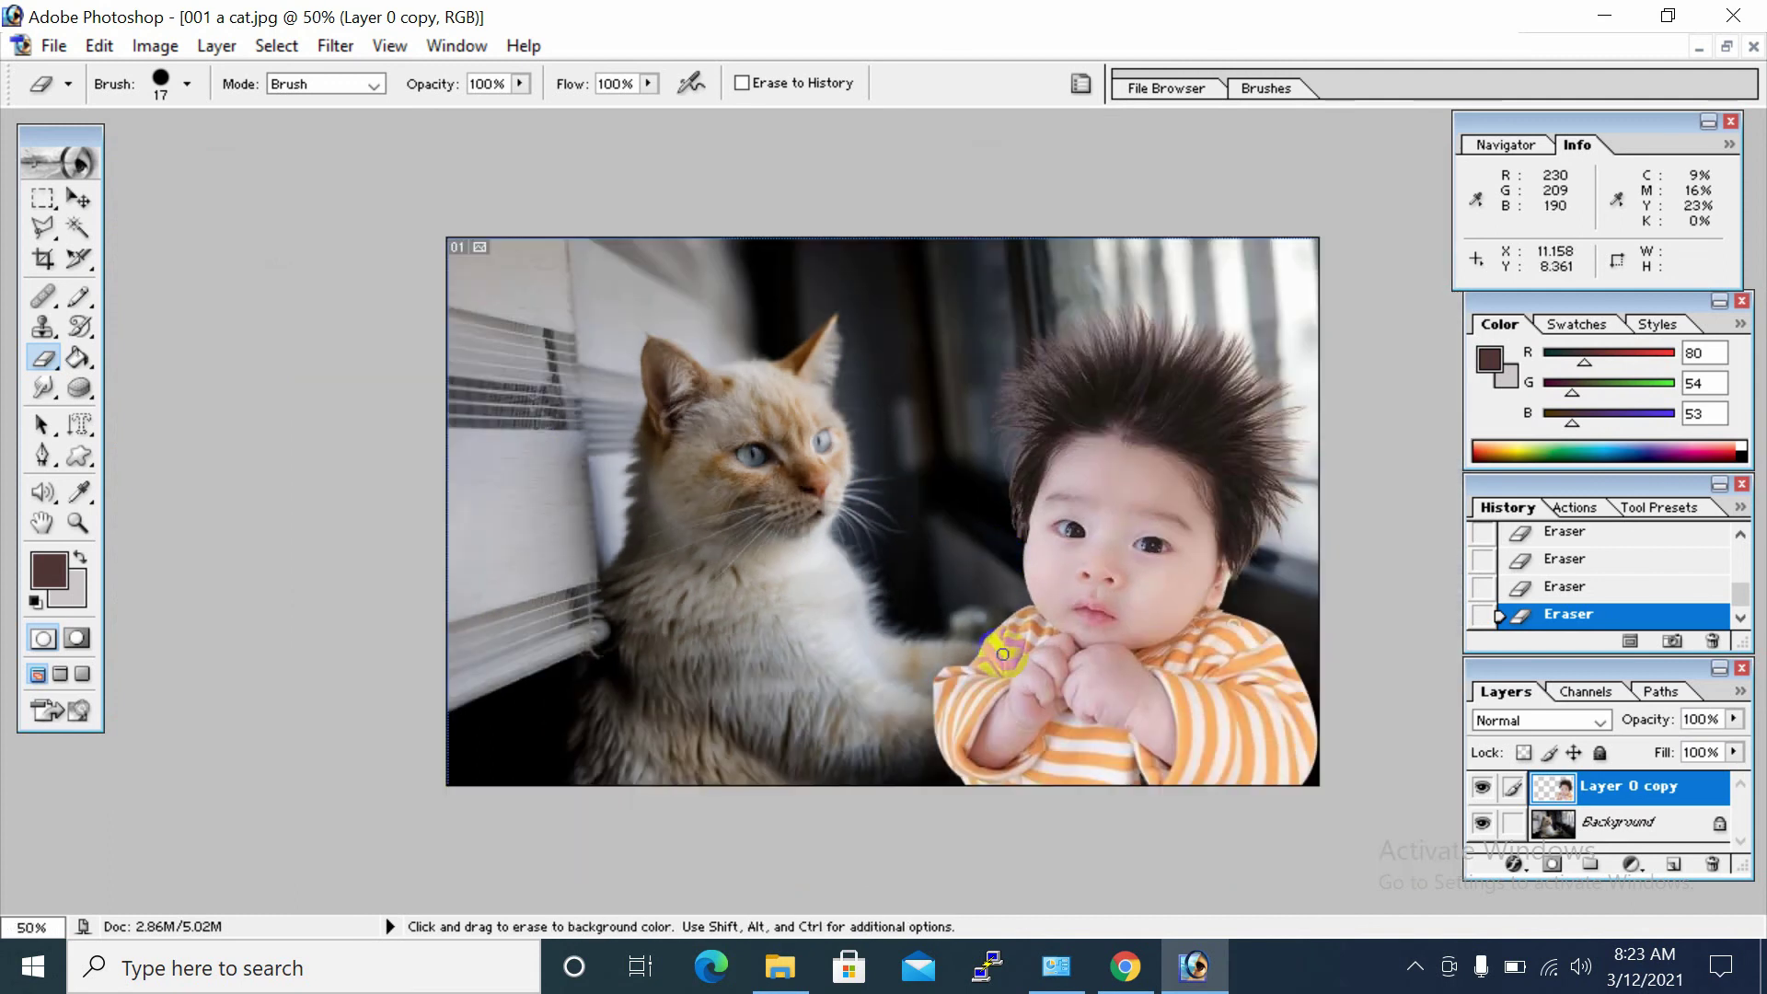
Move the baby layer slightly lower beside the cat with the Move tool.
{"action": "left_click", "coordinate": [79, 198]}
{"action": "left_click", "coordinate": [1154, 520]}
{"action": "left_click_drag", "start_coordinate": [1154, 520], "coordinate": [1139, 490]}
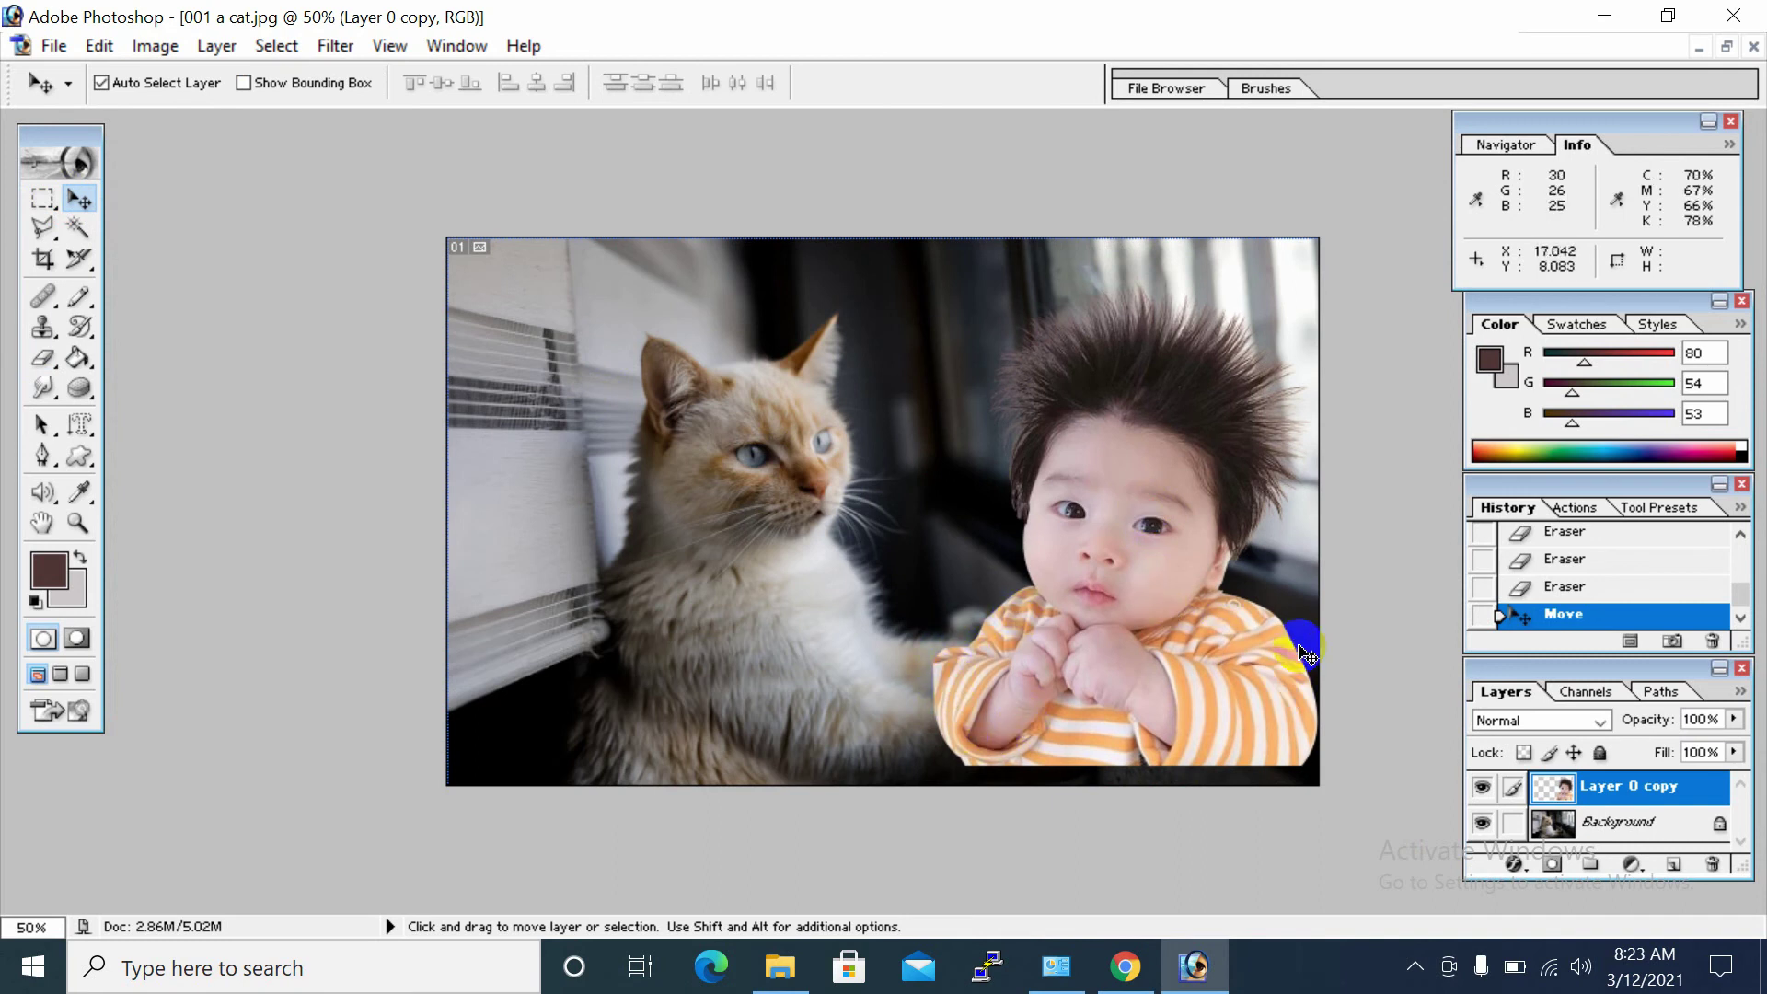
{"action": "mouse_move", "coordinate": [1178, 679]}
{"action": "left_mouse_down"}
{"action": "mouse_move", "coordinate": [1177, 698]}
{"action": "mouse_move", "coordinate": [1178, 681]}
{"action": "left_mouse_up"}
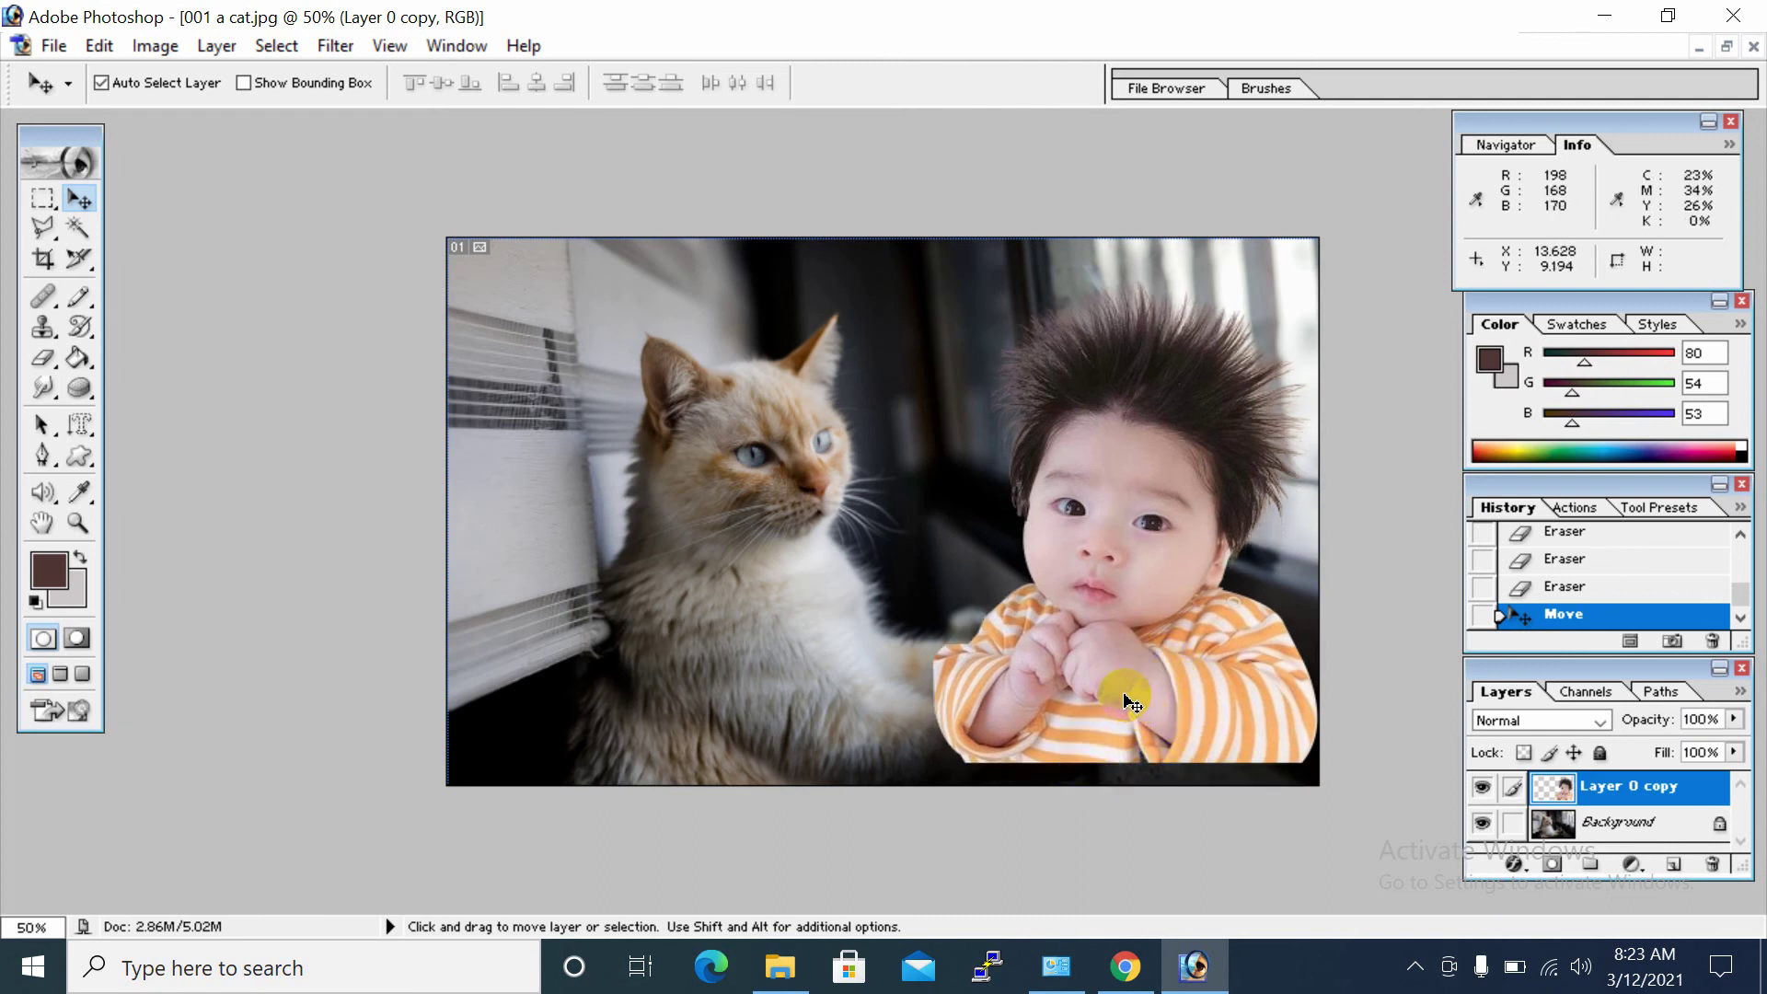
{"action": "left_click_drag", "start_coordinate": [1158, 686], "coordinate": [1158, 690]}
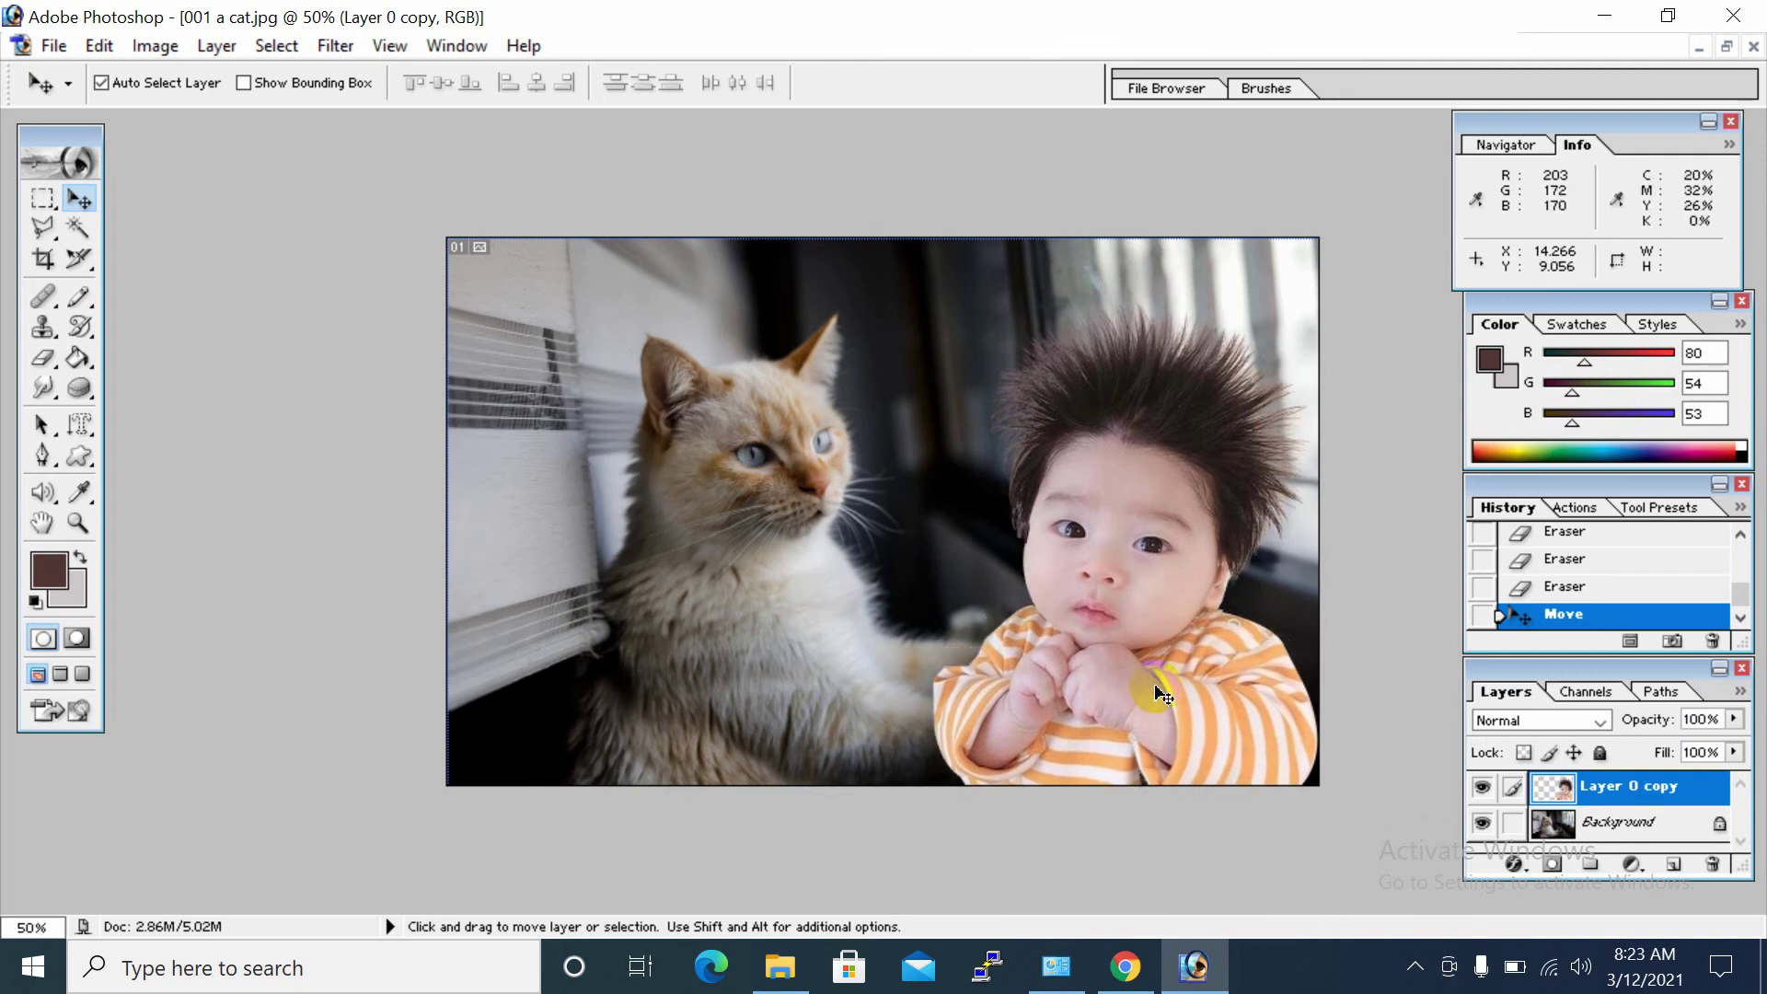
Distort the baby layer, pulling its top-left corner and left edge inward, and apply the transform.
{"action": "key", "text": "ctrl+t"}
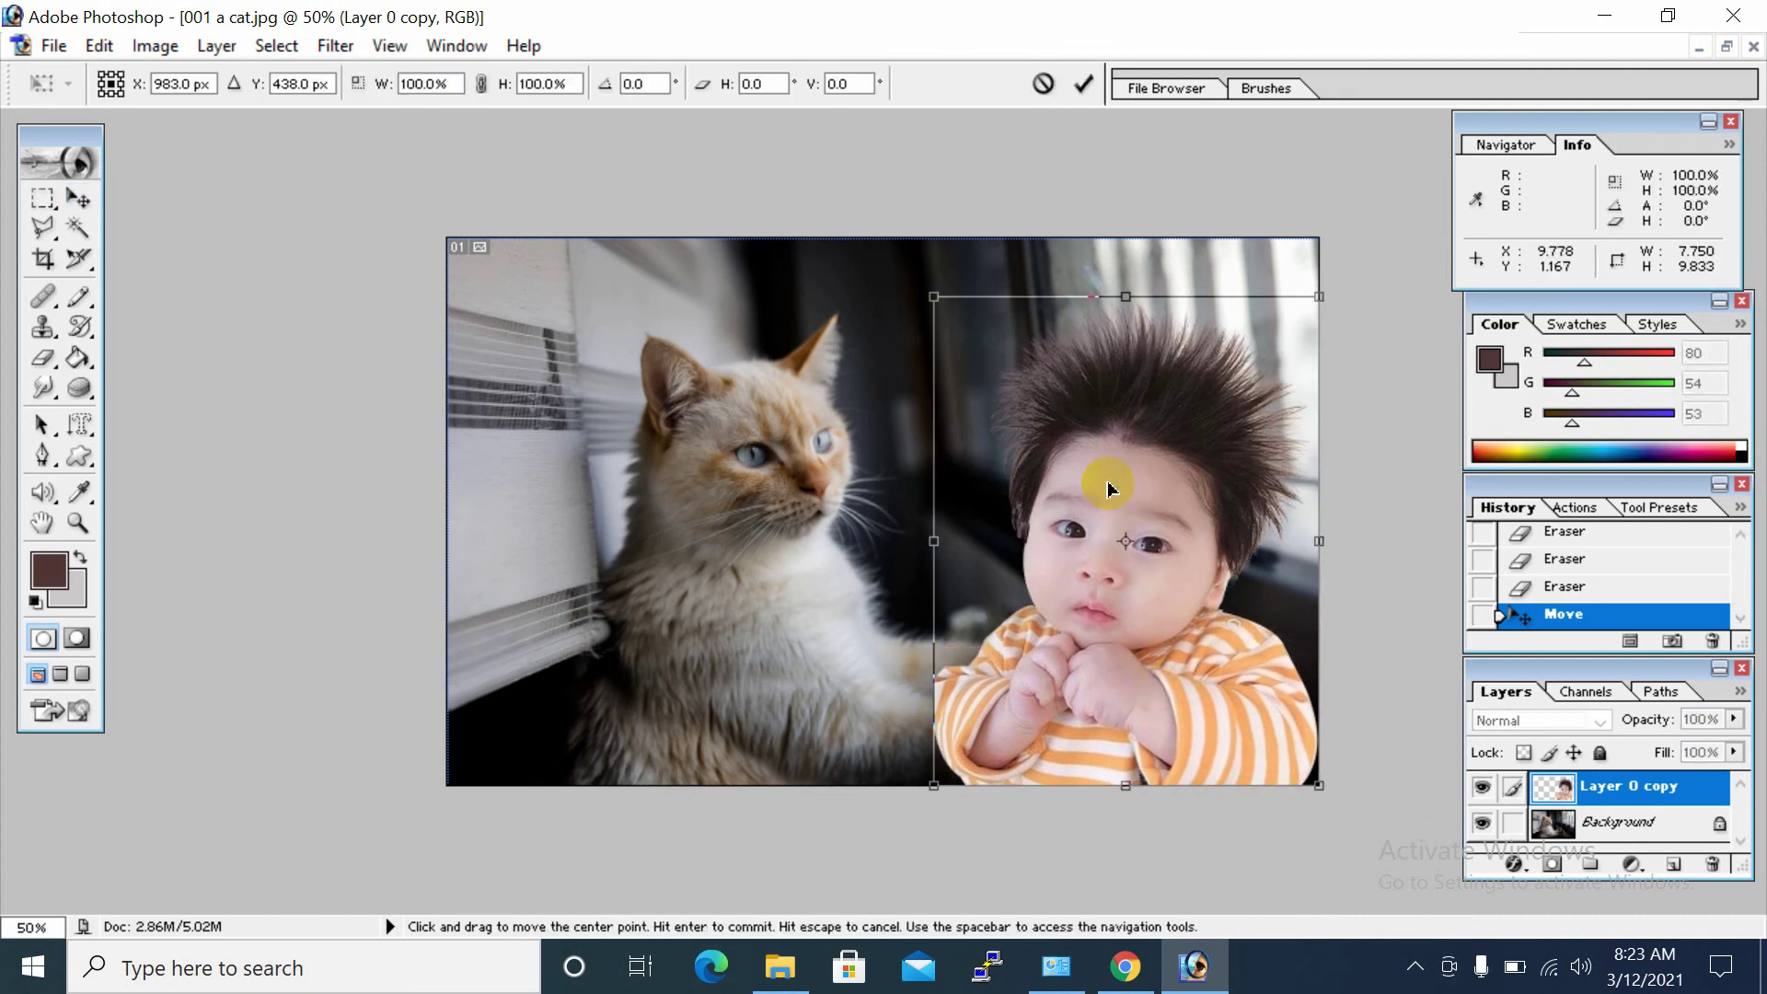
{"action": "right_click", "coordinate": [1103, 478]}
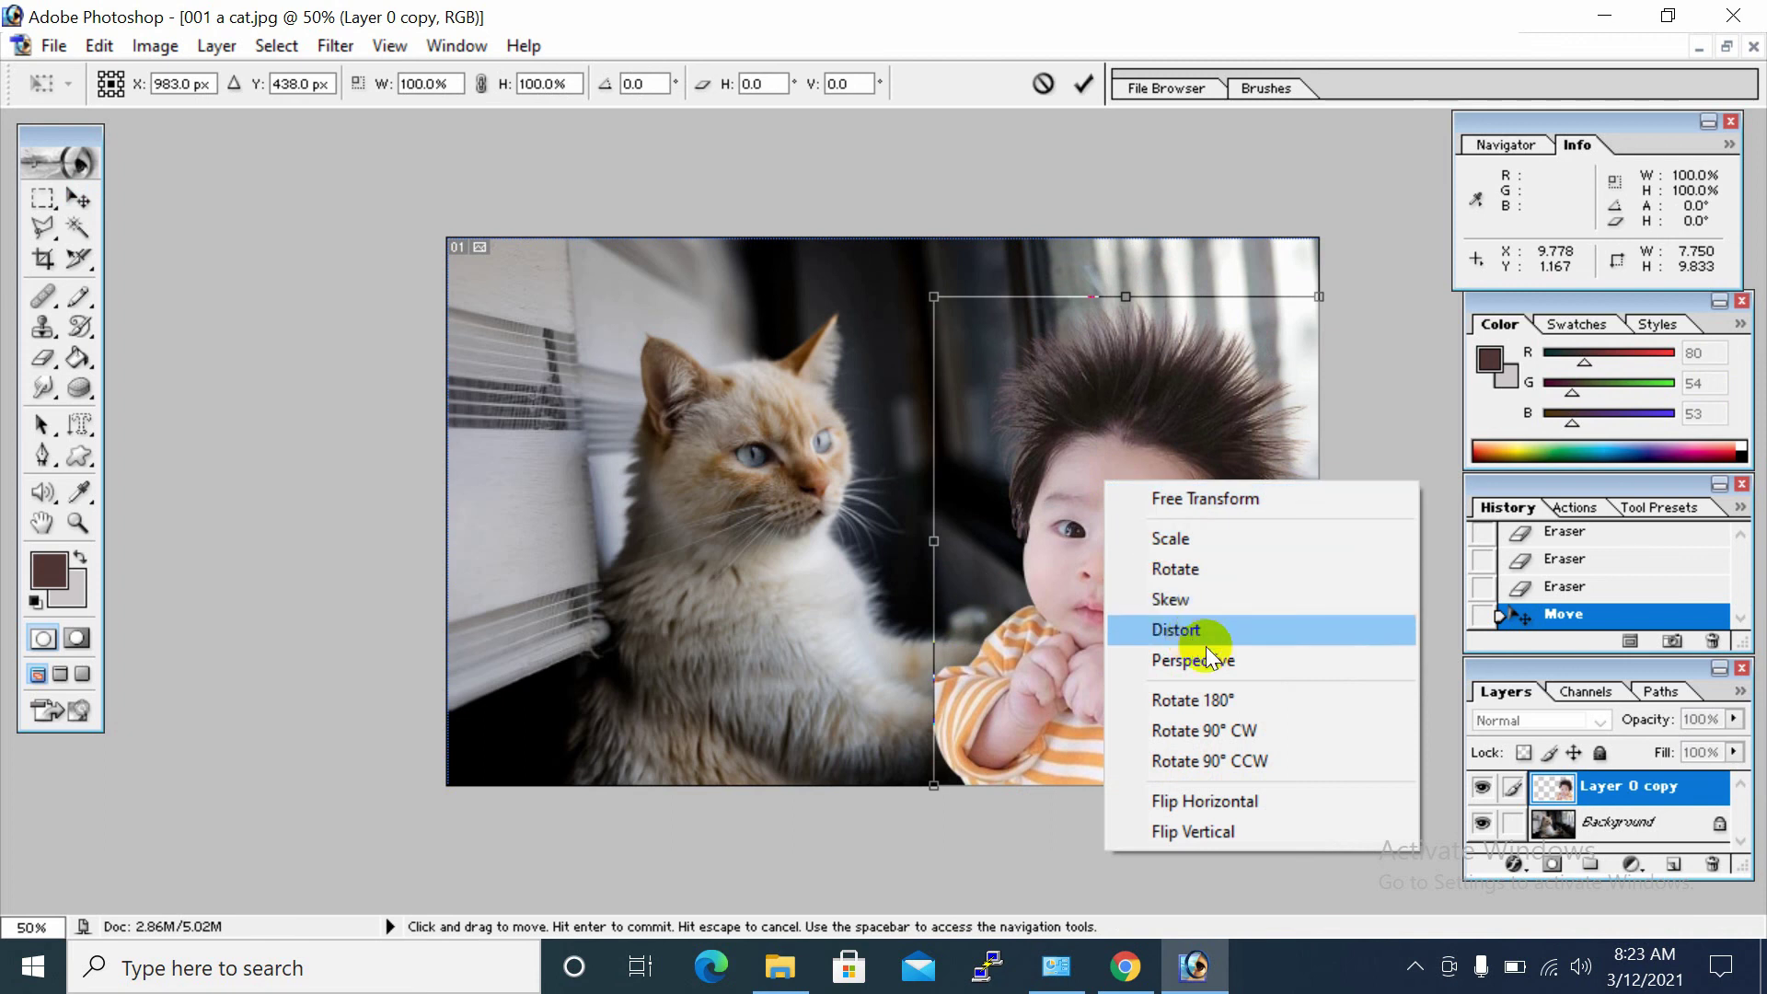
{"action": "left_click", "coordinate": [1200, 634]}
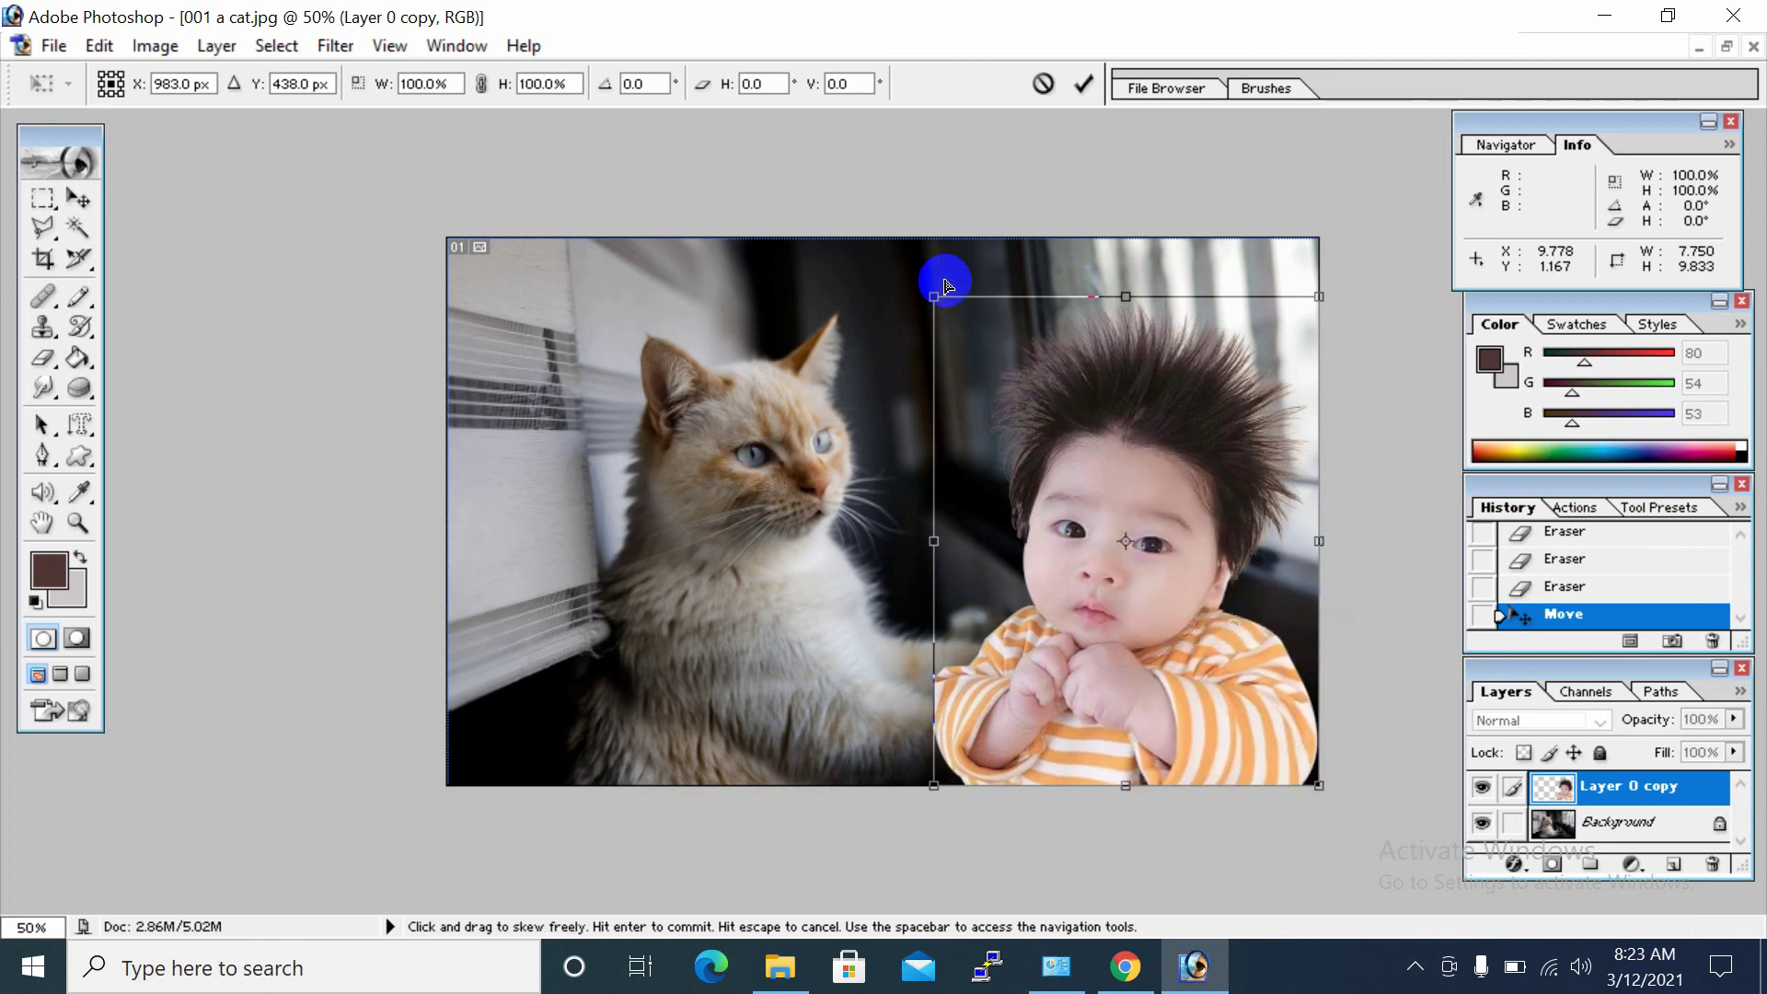
{"action": "left_click_drag", "start_coordinate": [934, 296], "coordinate": [963, 347]}
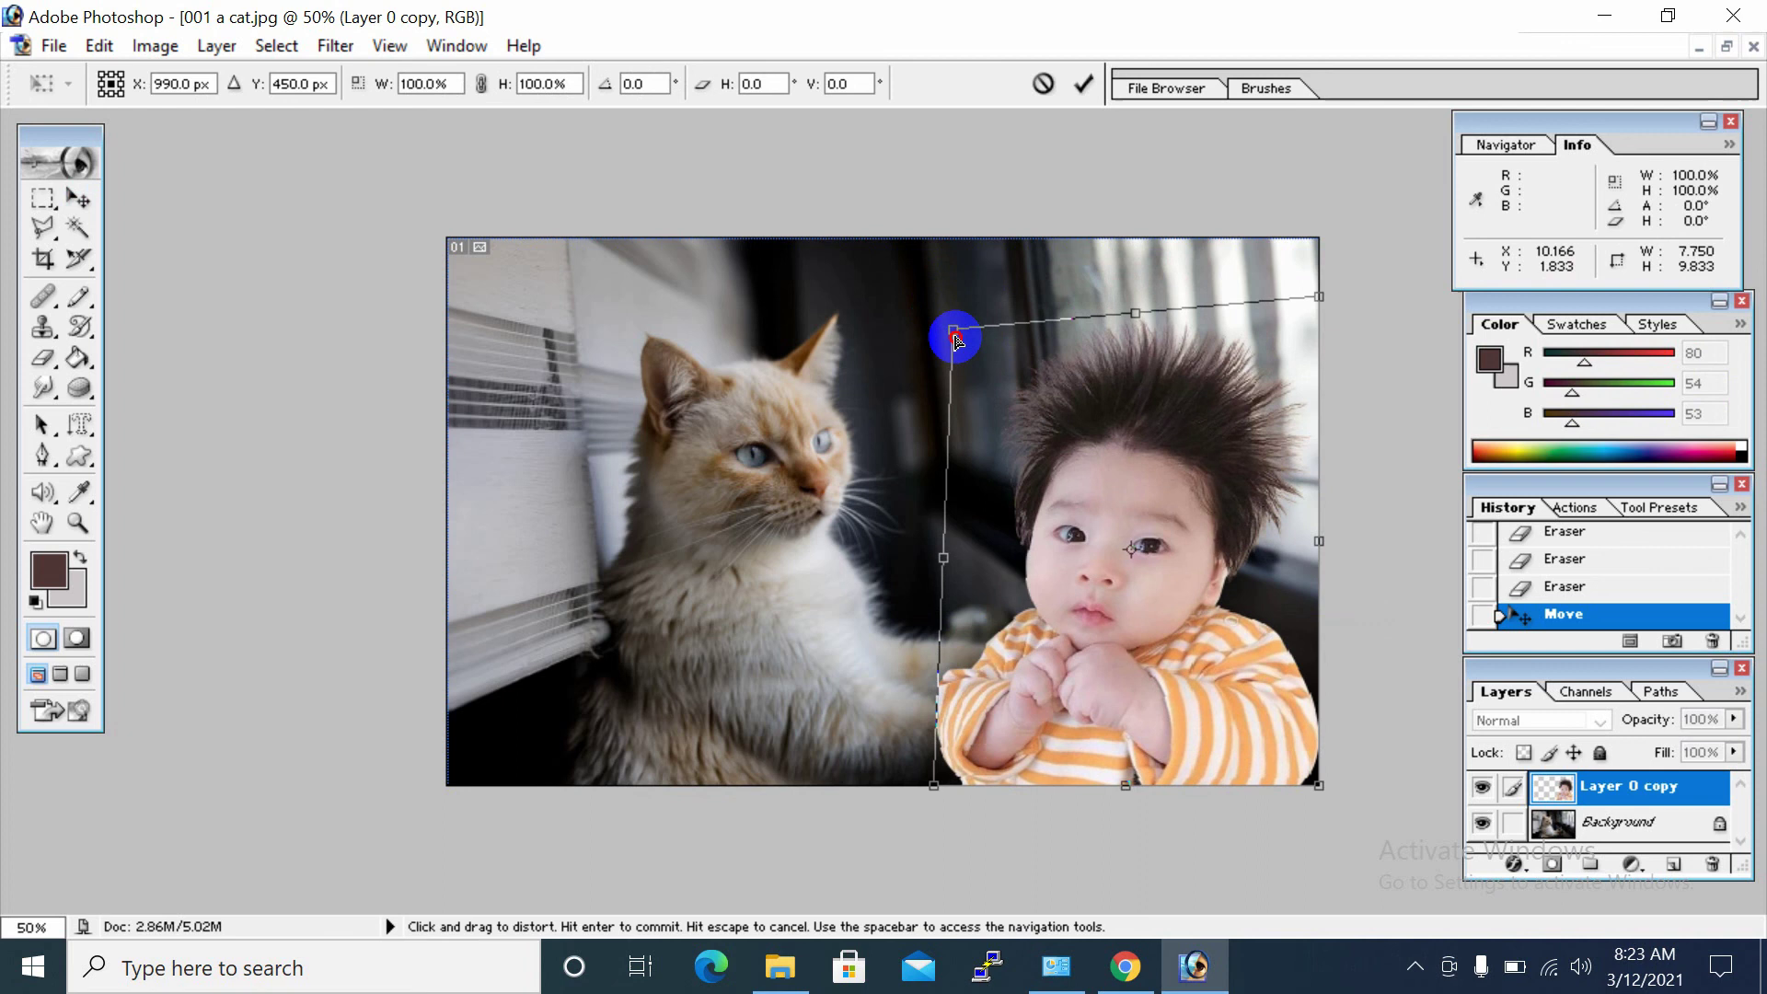
{"action": "left_click_drag", "start_coordinate": [955, 560], "coordinate": [939, 560]}
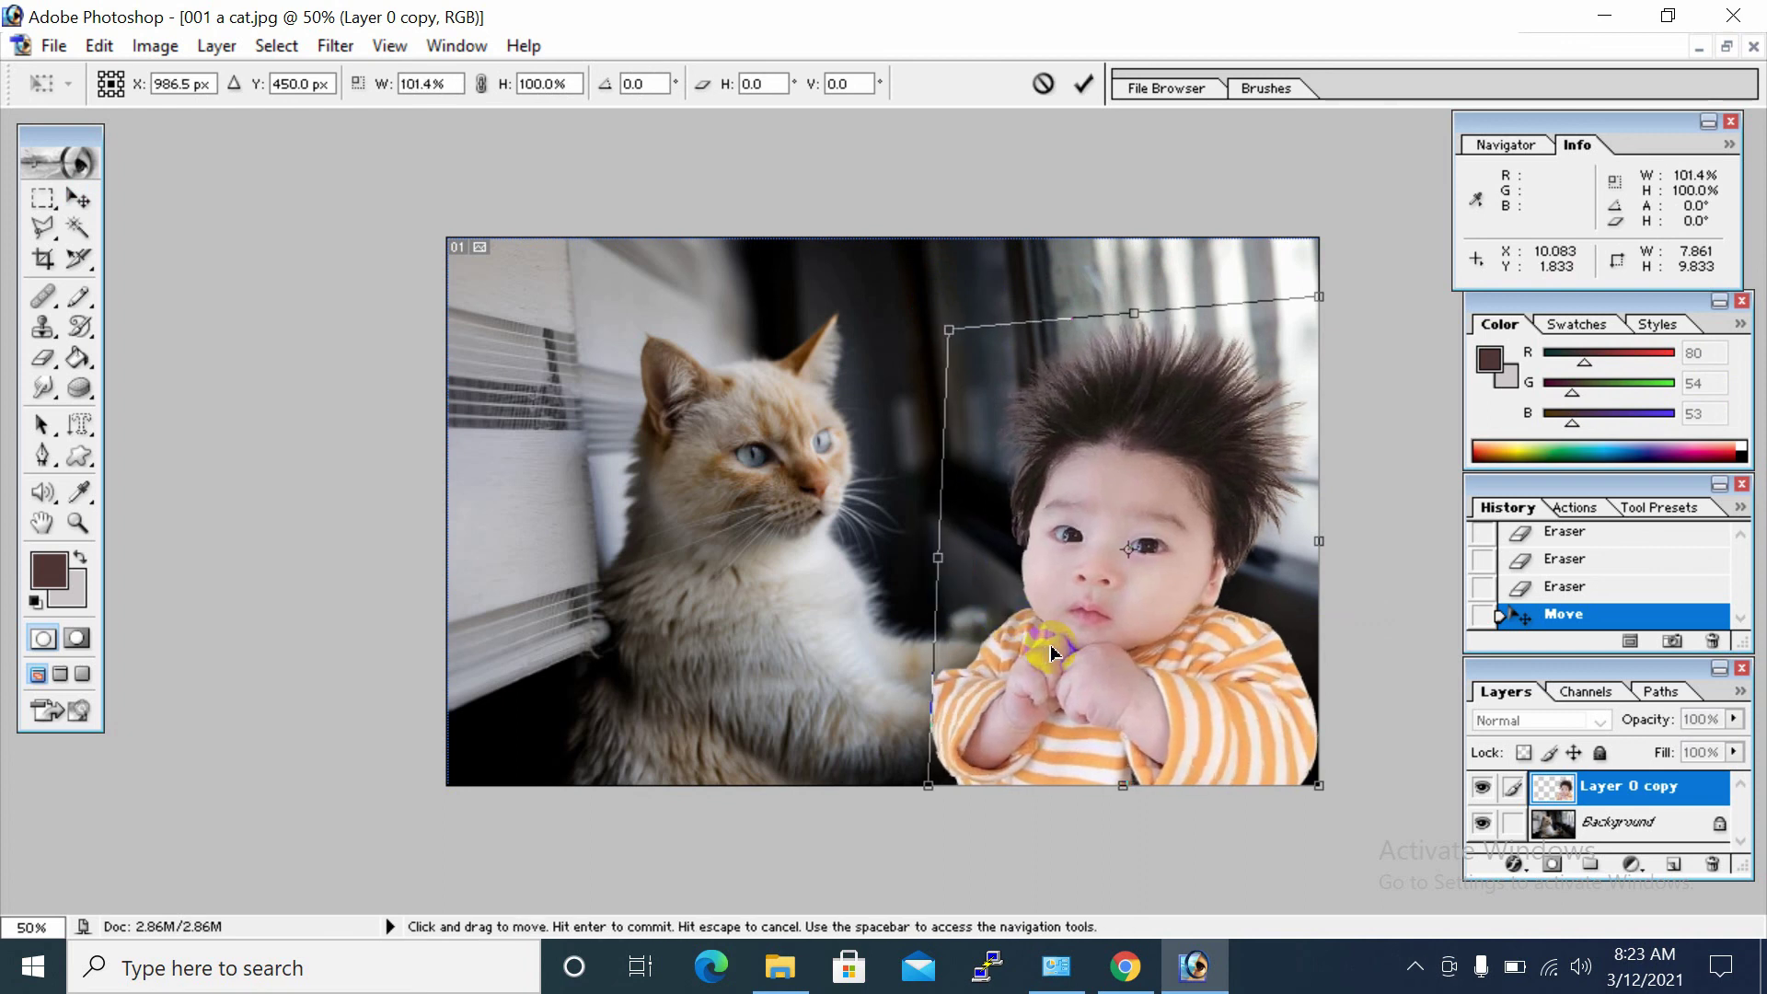
{"action": "double_click", "coordinate": [1052, 654]}
{"action": "left_click_drag", "start_coordinate": [1140, 533], "coordinate": [1146, 527]}
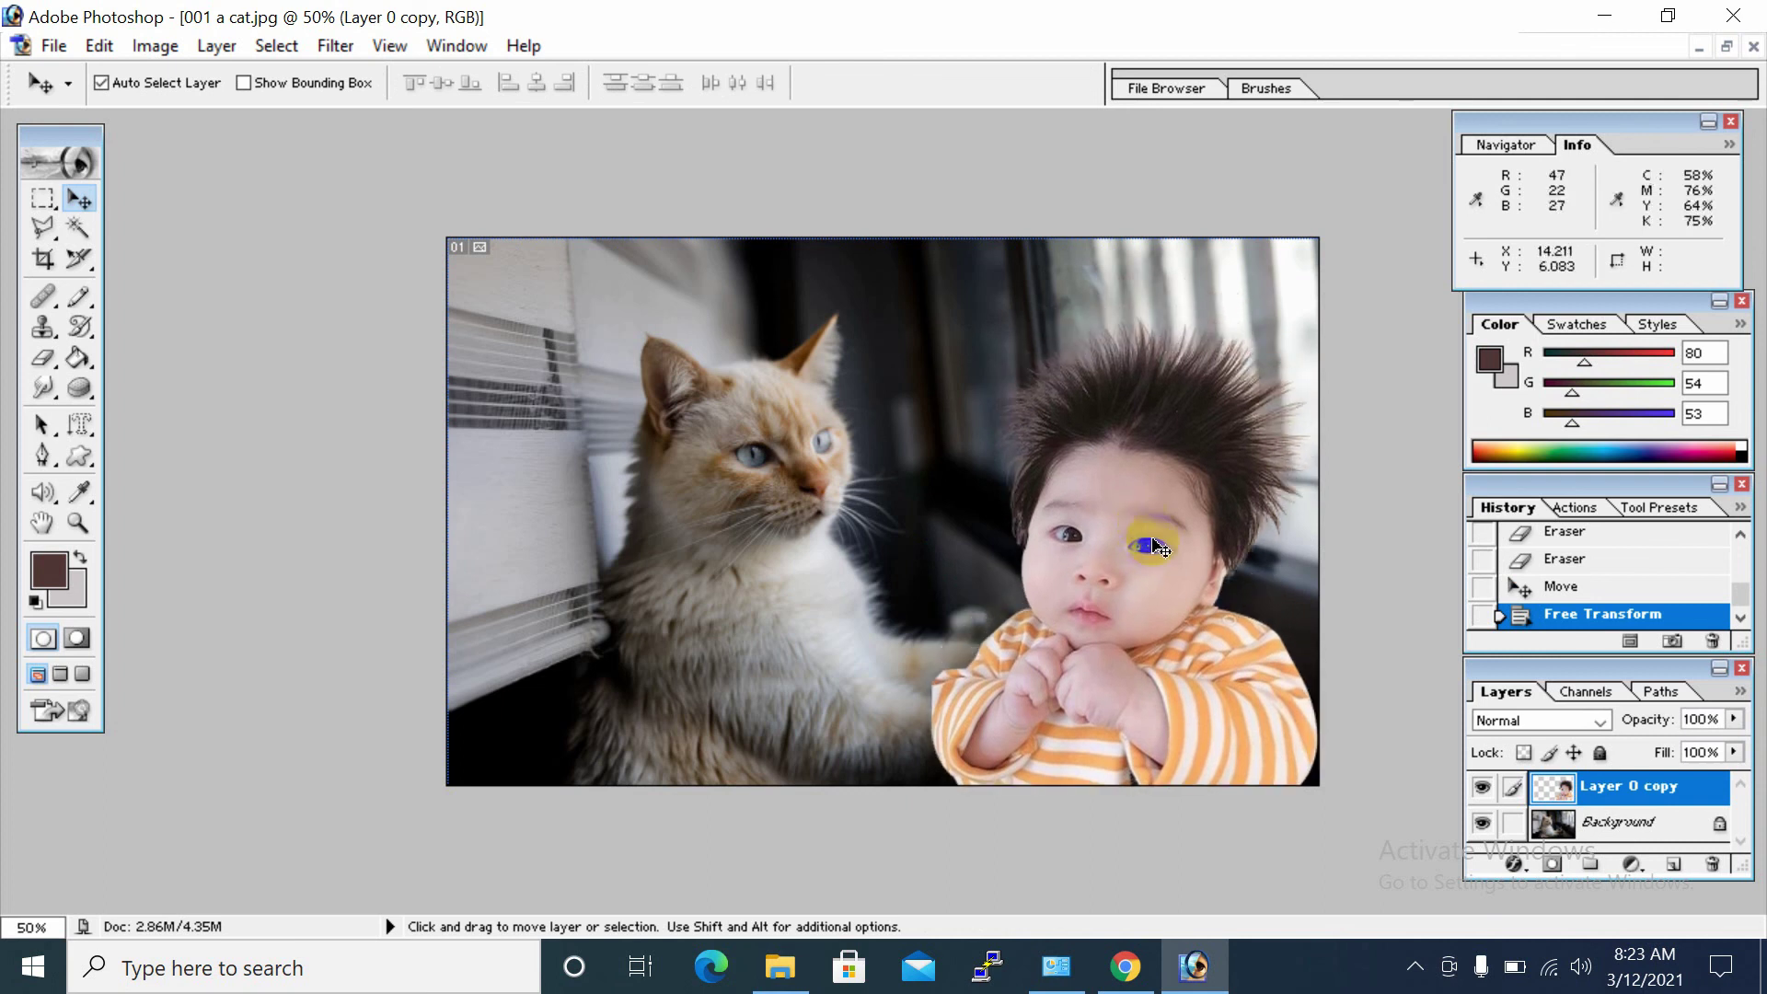